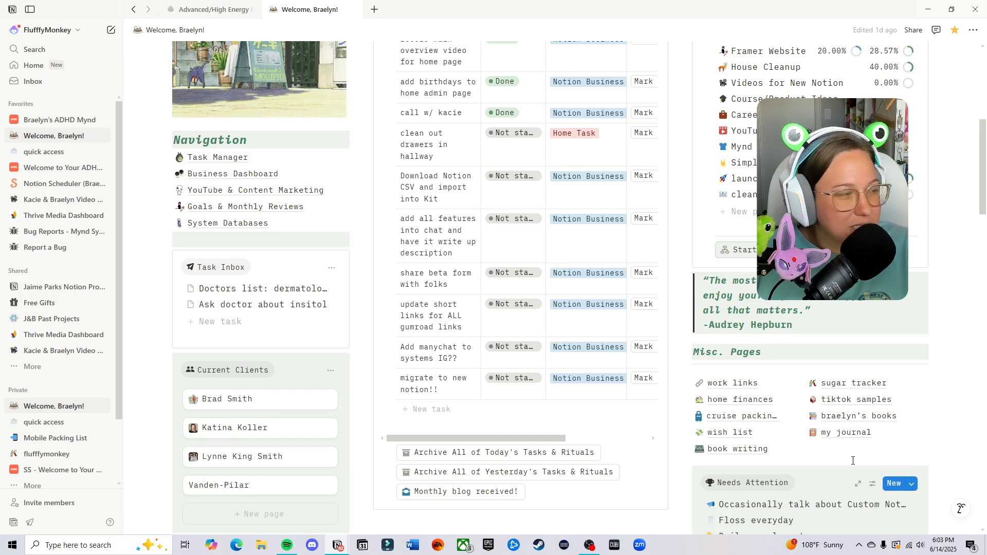
Step: Move all the page links under Misc. Pages on the old Welcome page into the Advanced/High Energy Dashboard page
drag(951, 455, 706, 382)
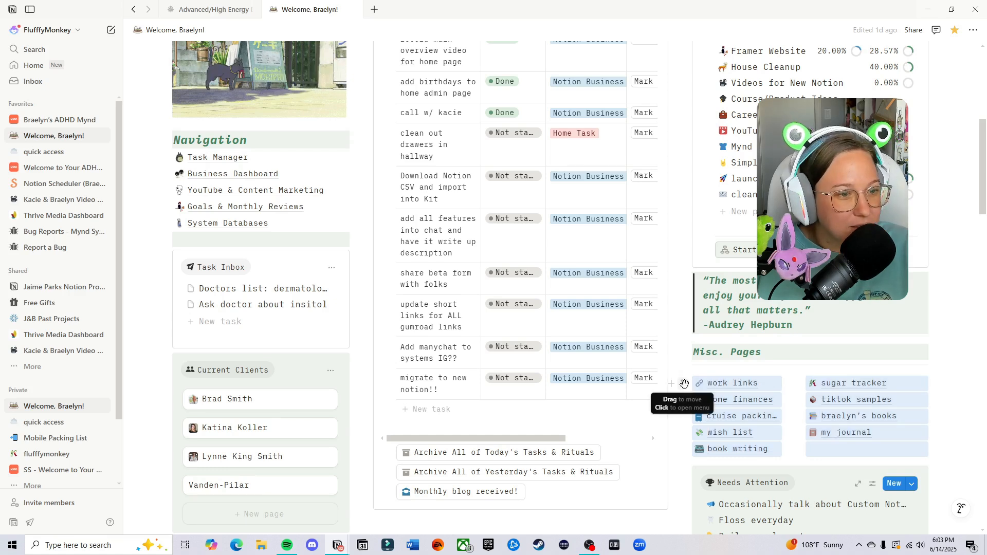
drag(684, 389, 694, 387)
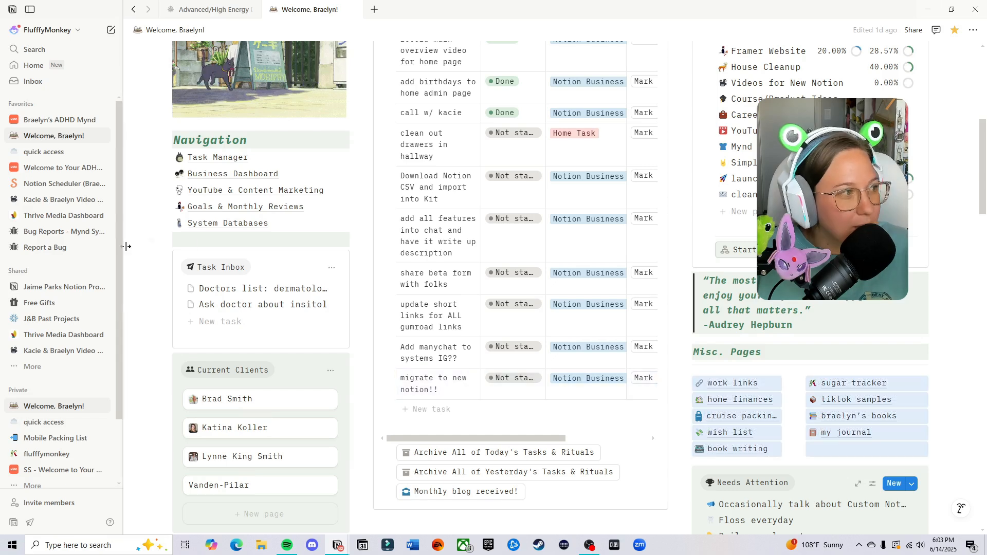
click(15, 122)
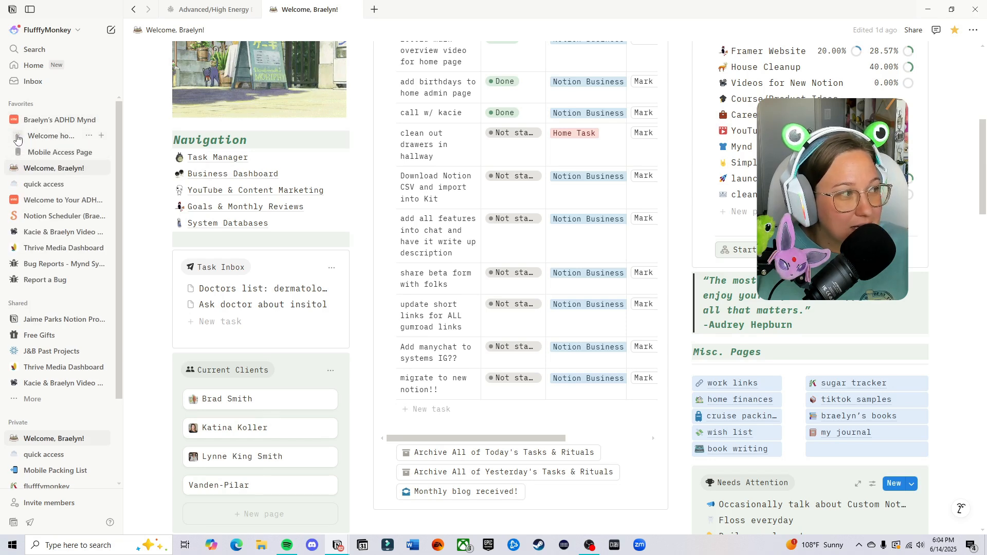
click(17, 137)
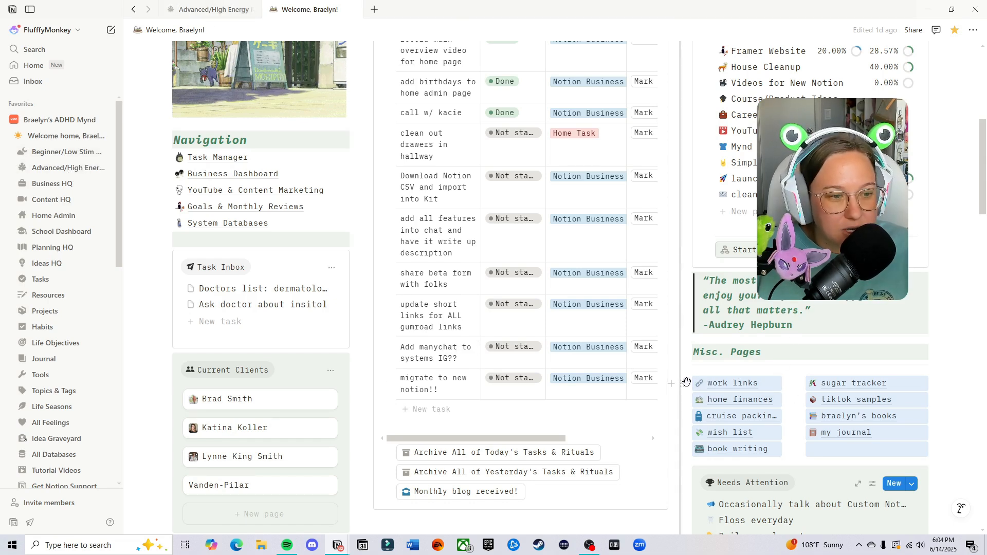
drag(687, 399, 61, 168)
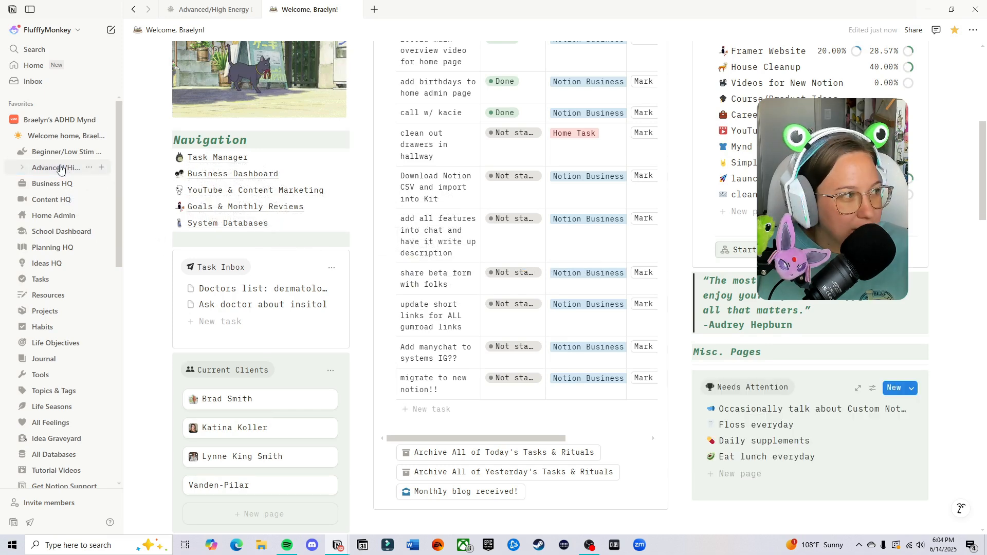
Step: Relocate the moved page links from the end of the Advanced/High Energy Dashboard into its Misc. Pages section, arranged in two columns
click(211, 9)
scroll(747, 326, down, 5)
scroll(748, 326, down, 15)
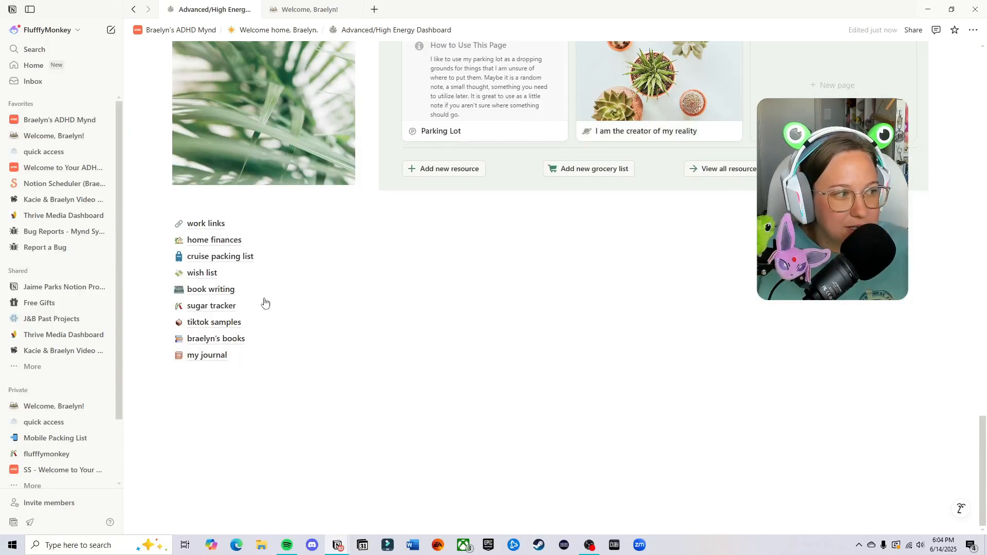
drag(319, 396, 783, 323)
scroll(782, 311, up, 10)
scroll(866, 416, down, 1)
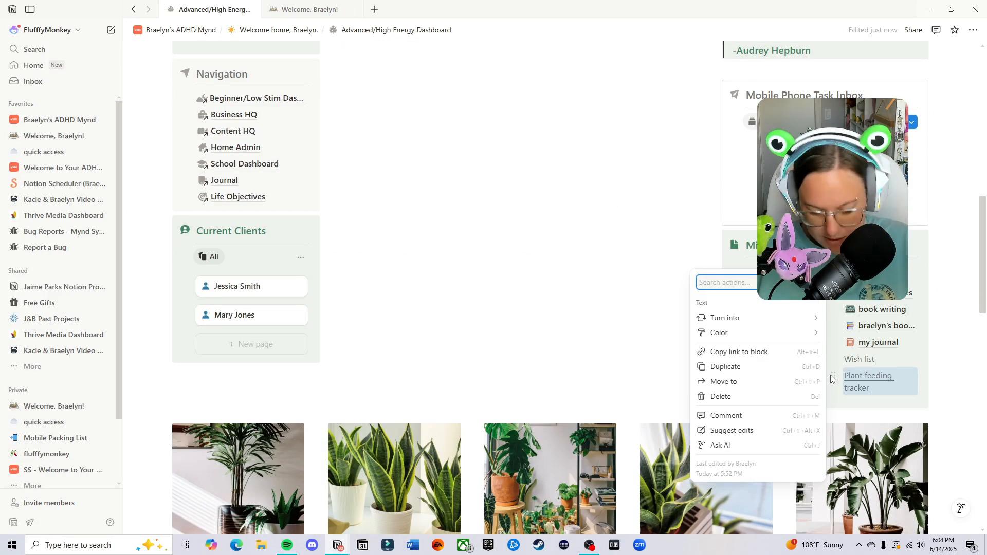
Step: Delete the placeholder entries "Plant feeding tracker" and "Wish list" from the dashboard's Misc. Pages section
key(Delete)
click(832, 359)
key(Delete)
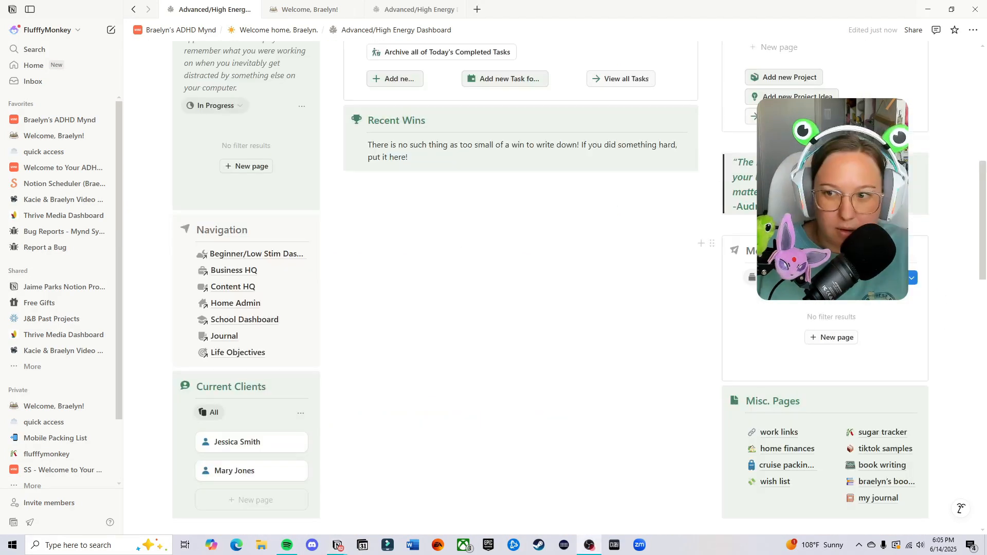
scroll(698, 317, down, 1)
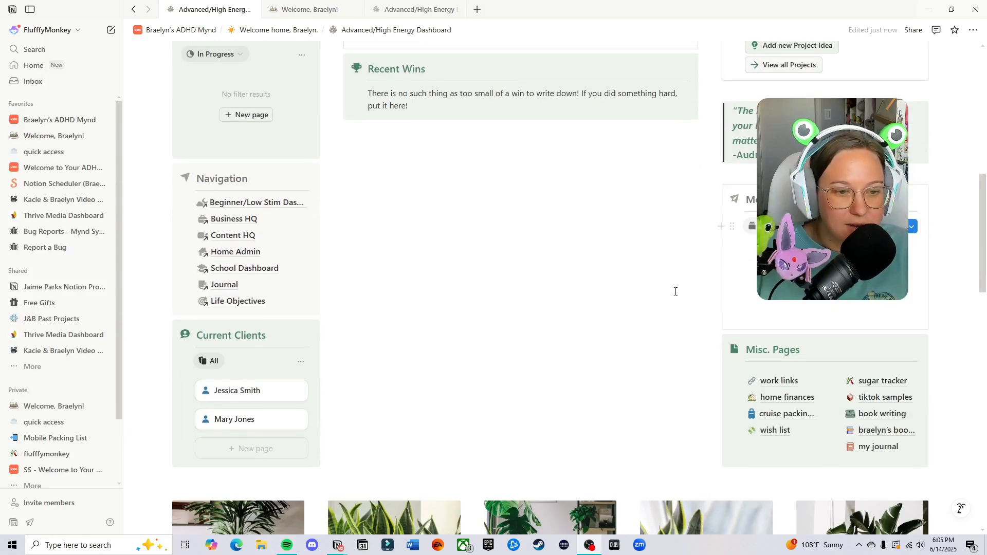
scroll(483, 350, up, 7)
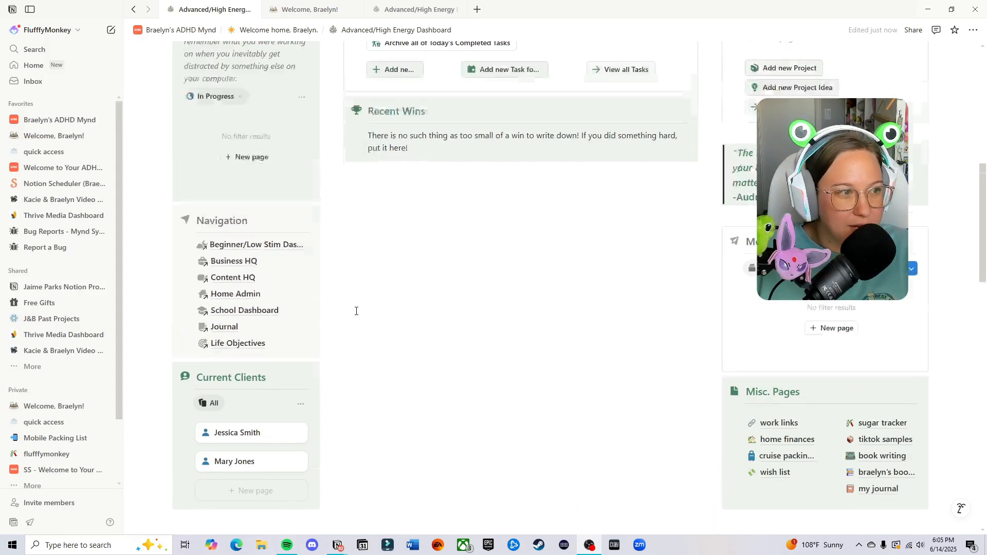
scroll(490, 136, up, 1)
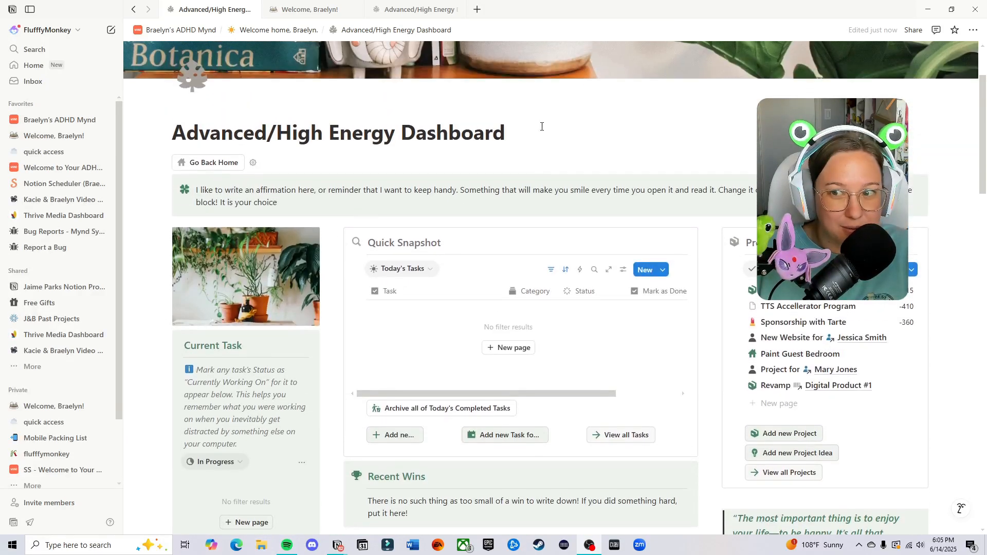
scroll(493, 137, down, 1)
scroll(533, 126, up, 1)
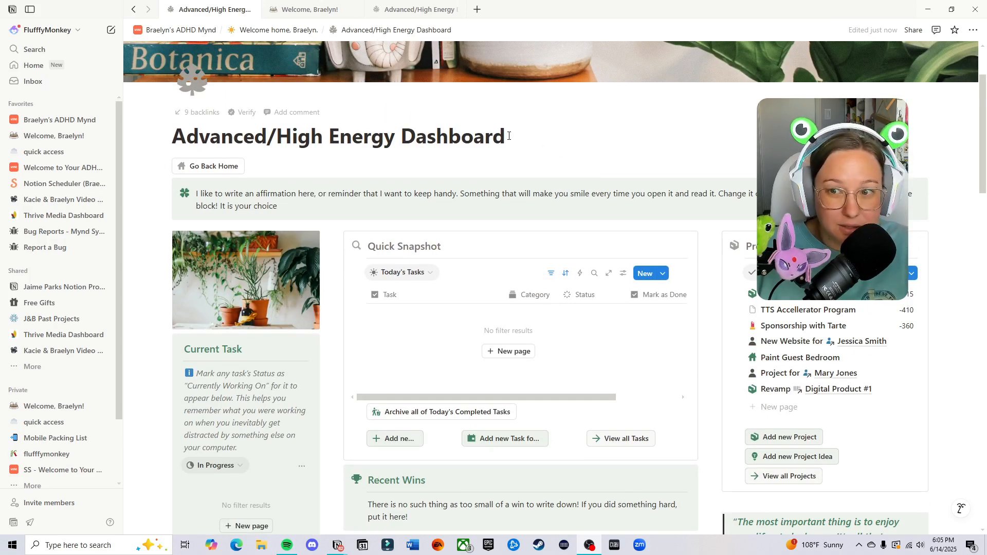
Step: Examine the list of BB25 - Tasks templates in the Quick Snapshot section of the old Welcome page
click(310, 9)
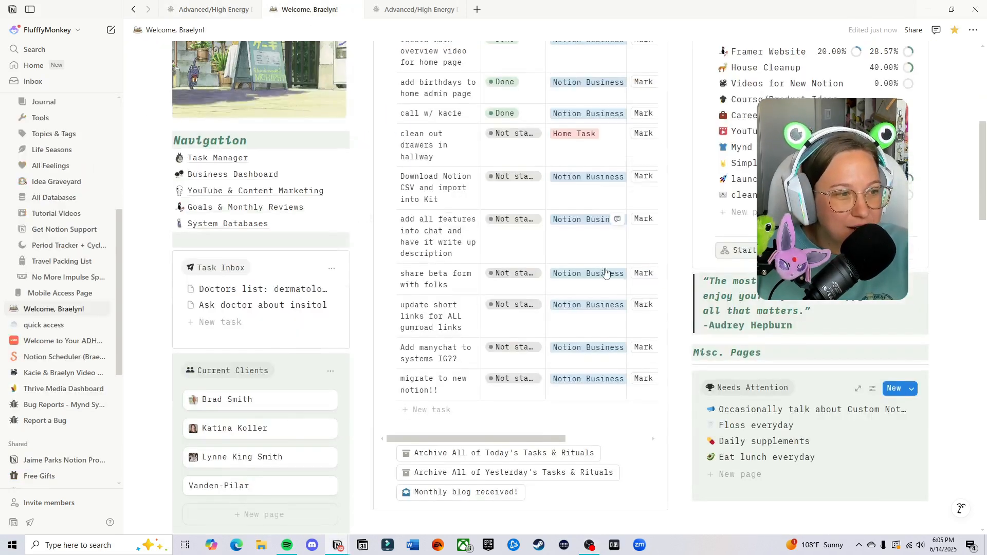
scroll(642, 276, up, 3)
scroll(644, 265, up, 1)
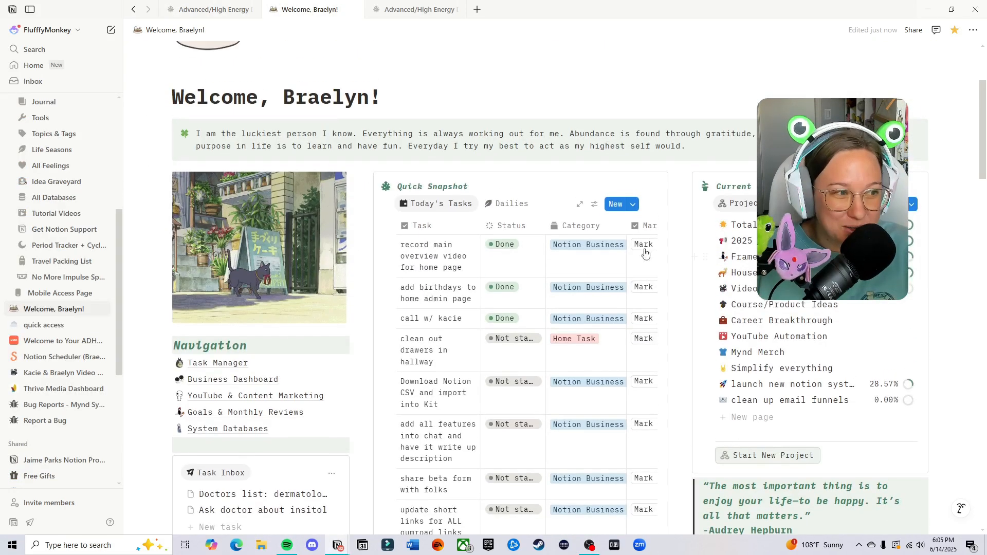
click(633, 205)
scroll(702, 255, down, 10)
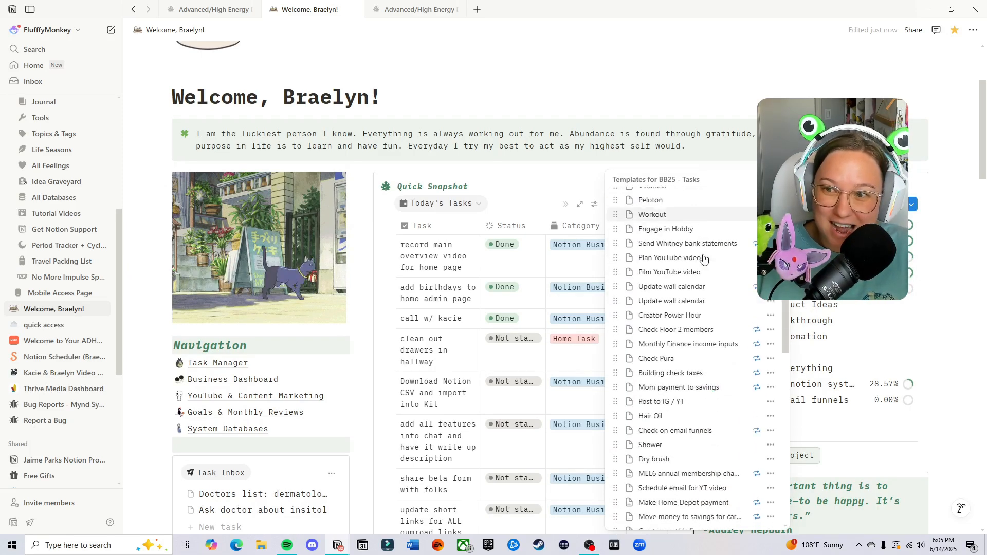
scroll(702, 256, down, 10)
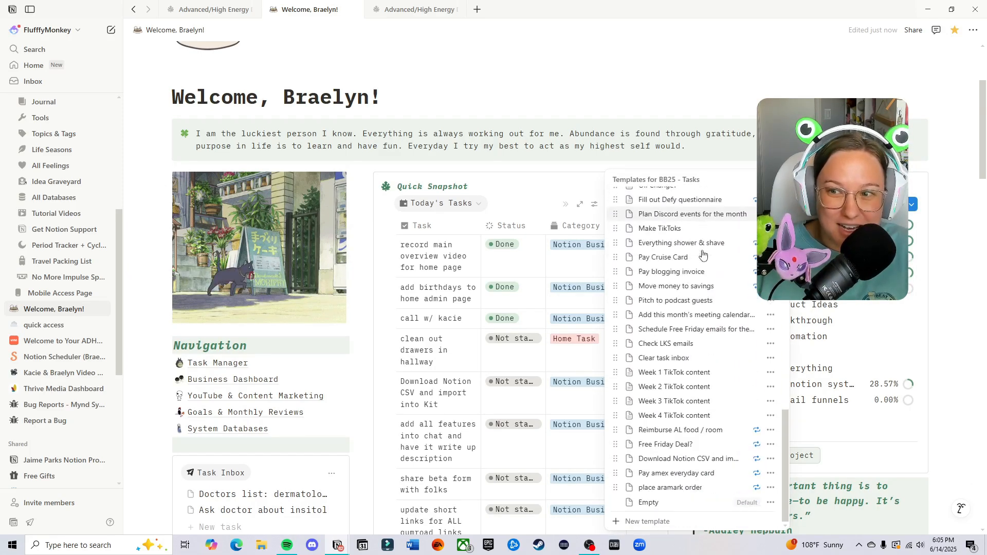
scroll(703, 273, up, 5)
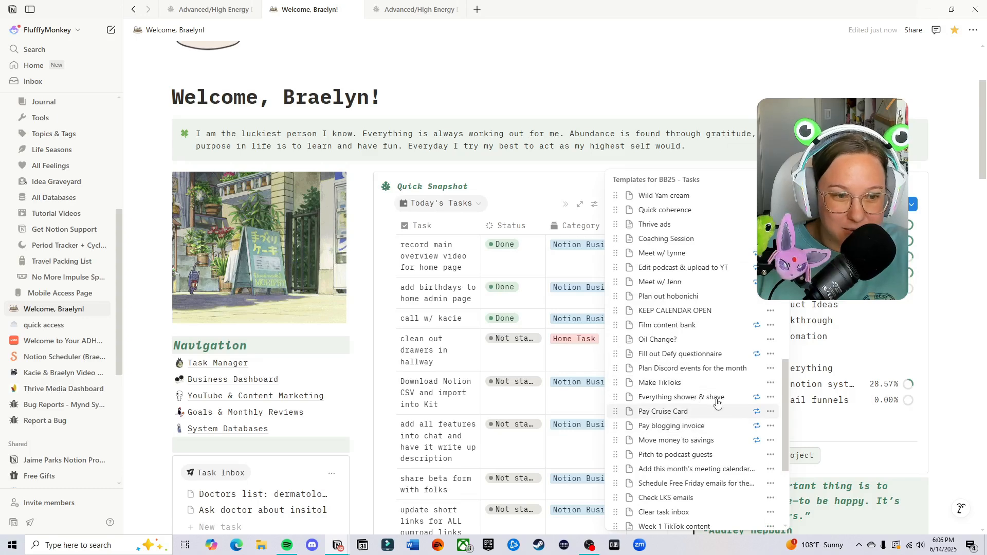
scroll(719, 400, up, 10)
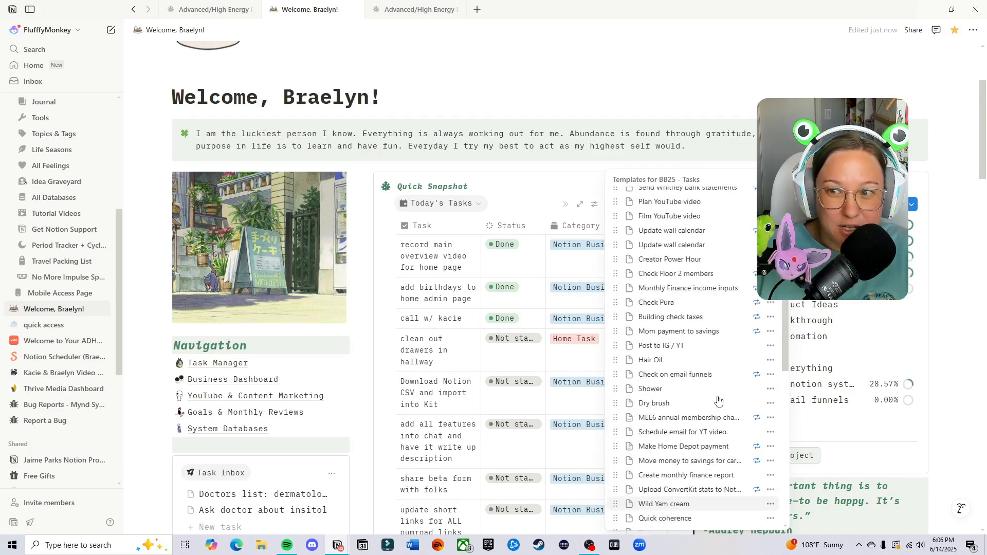
scroll(707, 267, down, 4)
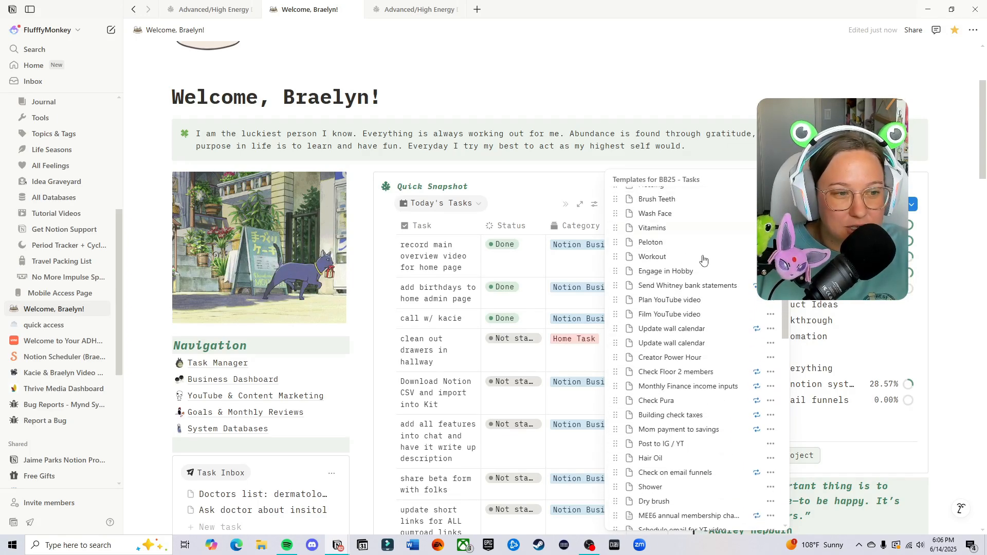
scroll(699, 354, down, 15)
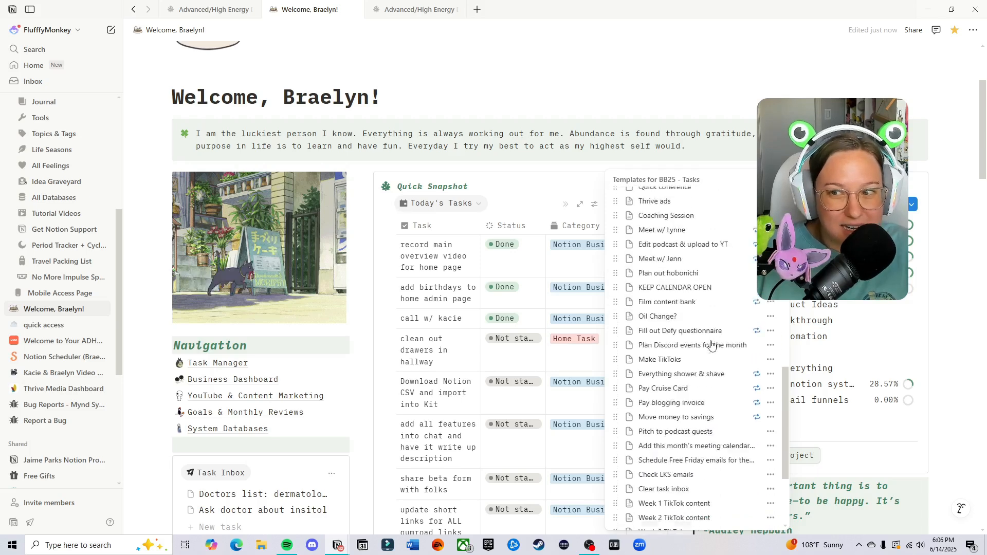
scroll(715, 386, up, 4)
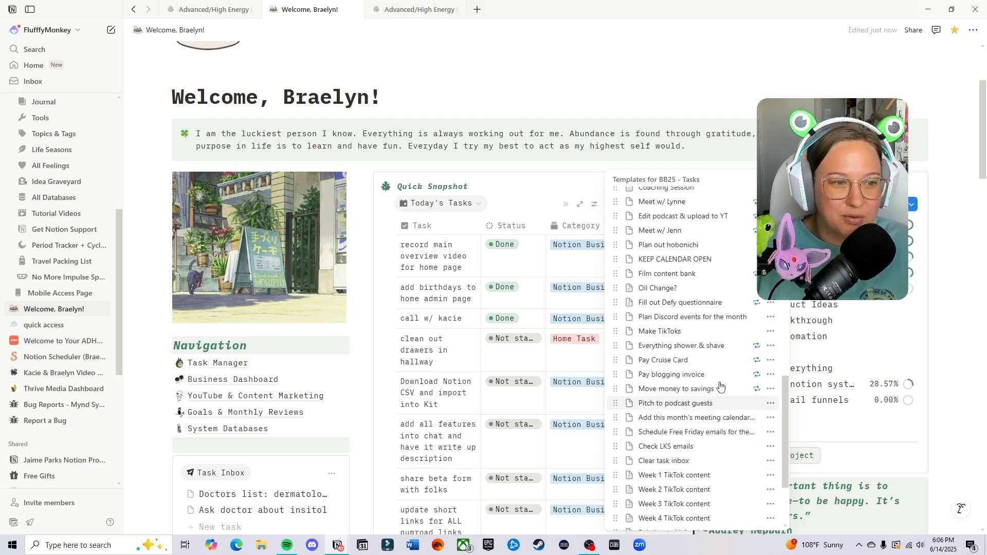
scroll(717, 309, up, 2)
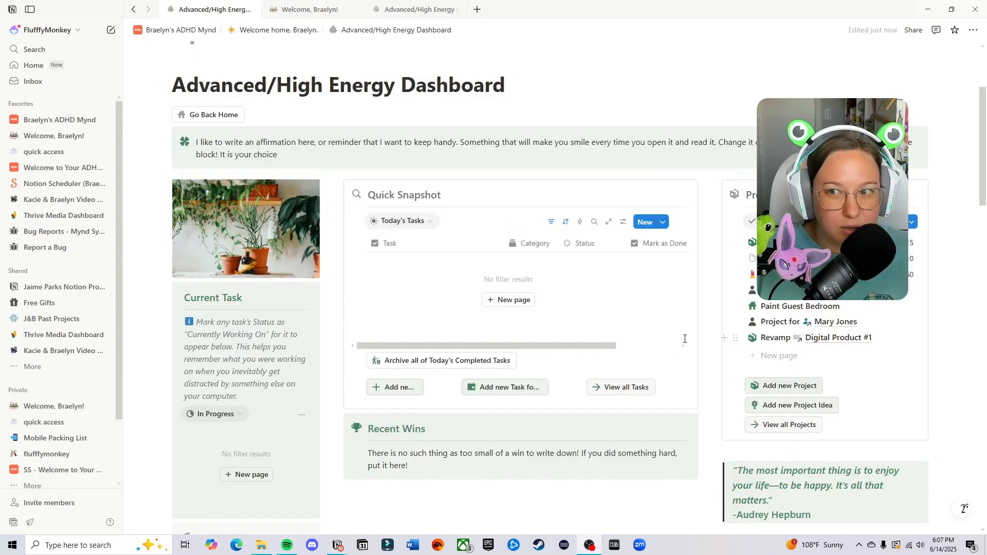
Step: Create a new BB26 - Tasks template from the Quick Snapshot section of the Advanced/High Energy Dashboard
scroll(685, 335, down, 1)
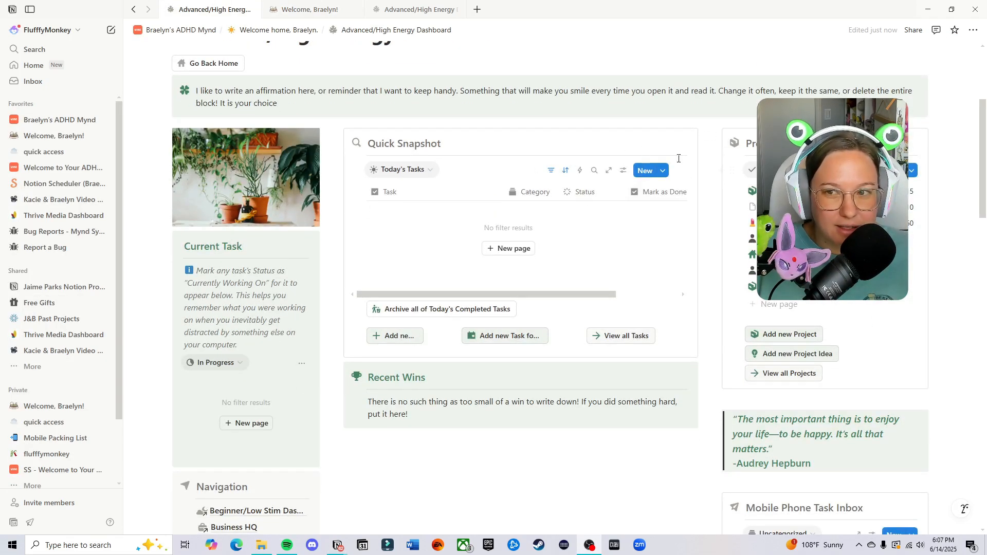
click(537, 171)
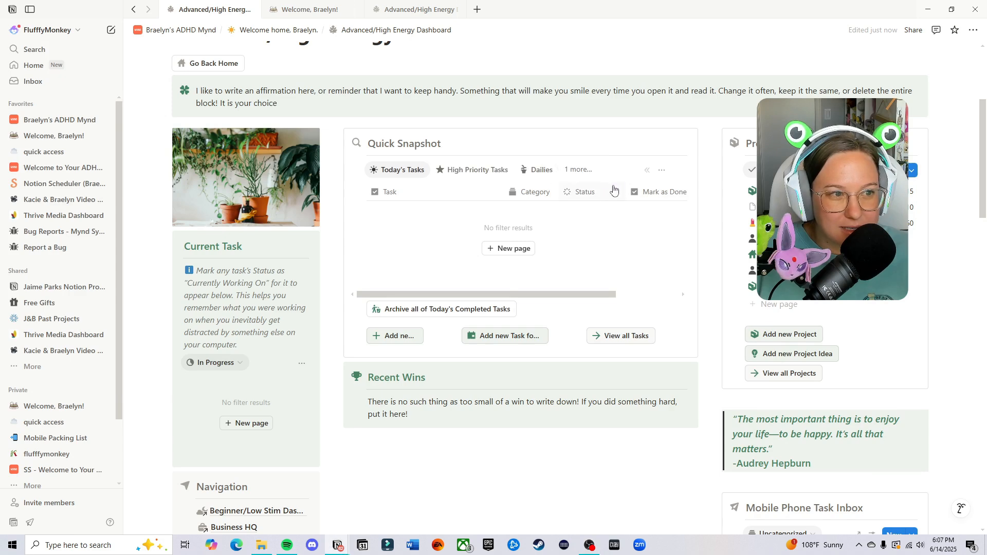
click(647, 173)
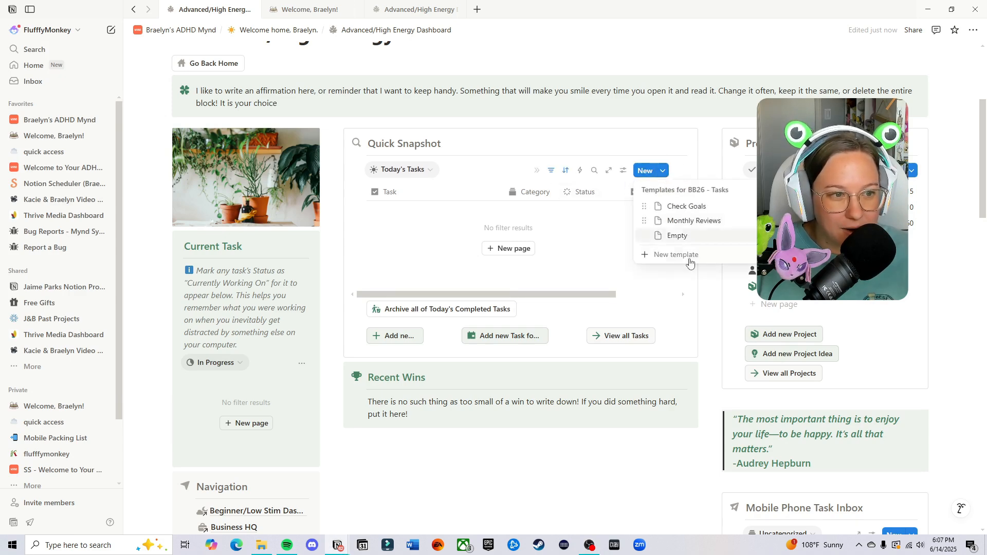
click(680, 256)
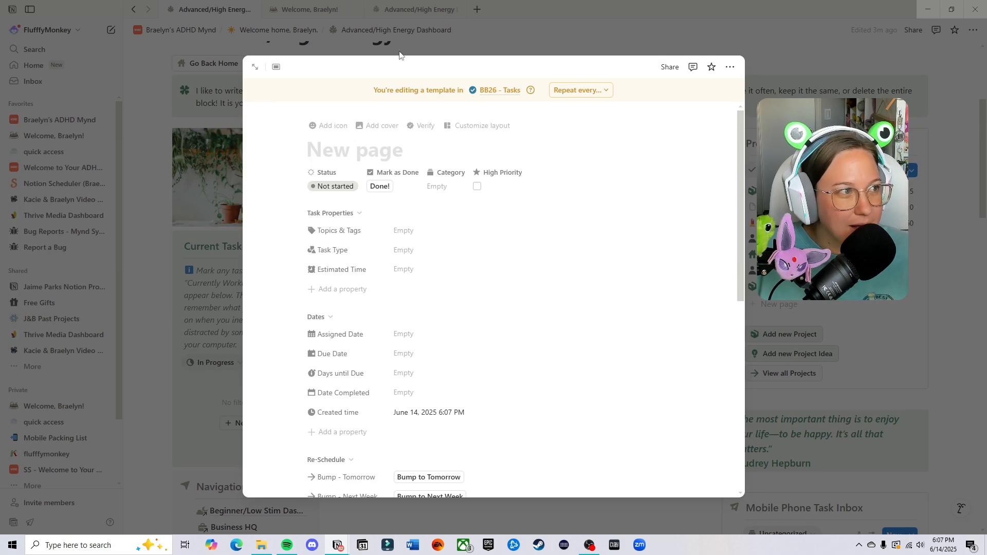
Step: Copy the title of the weekly meeting template listed after Coaching Session in BB25 - Tasks into the new BB26 - Tasks template
click(317, 10)
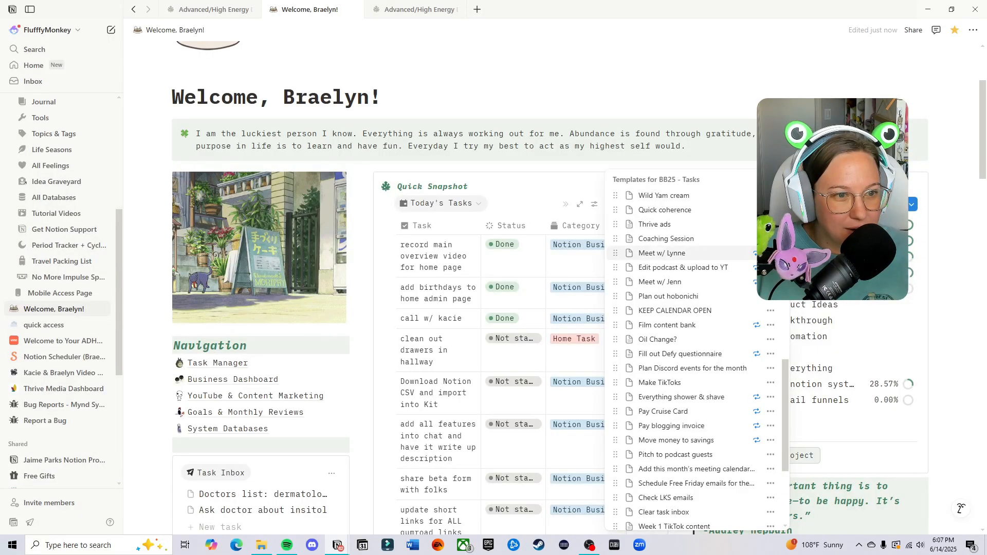
click(663, 253)
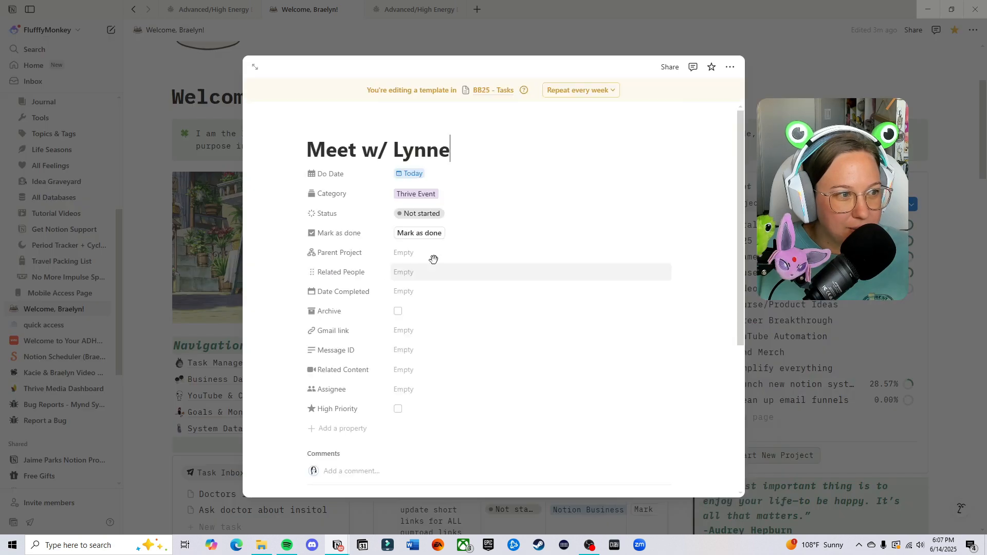
triple_click(395, 152)
key(ctrl+c)
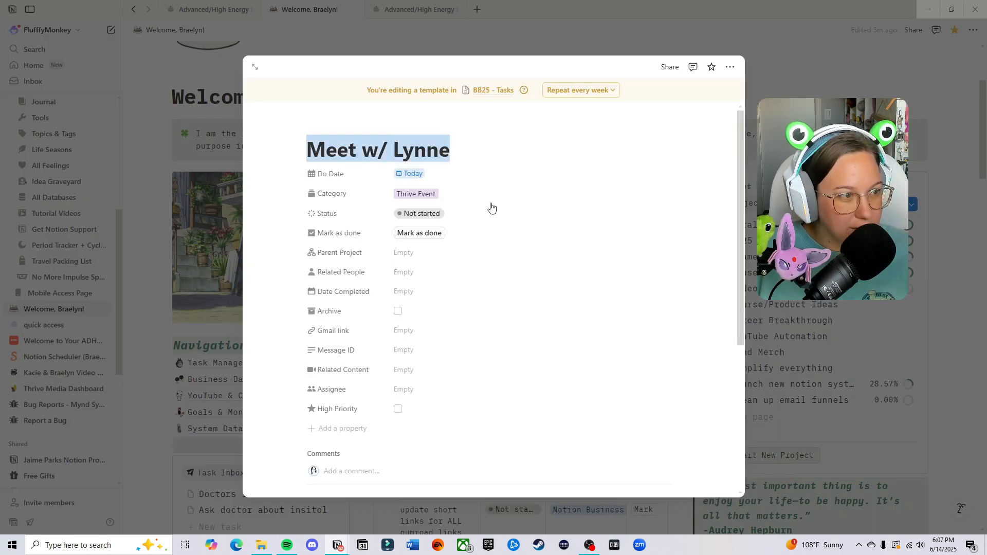
scroll(492, 208, down, 3)
scroll(529, 253, up, 3)
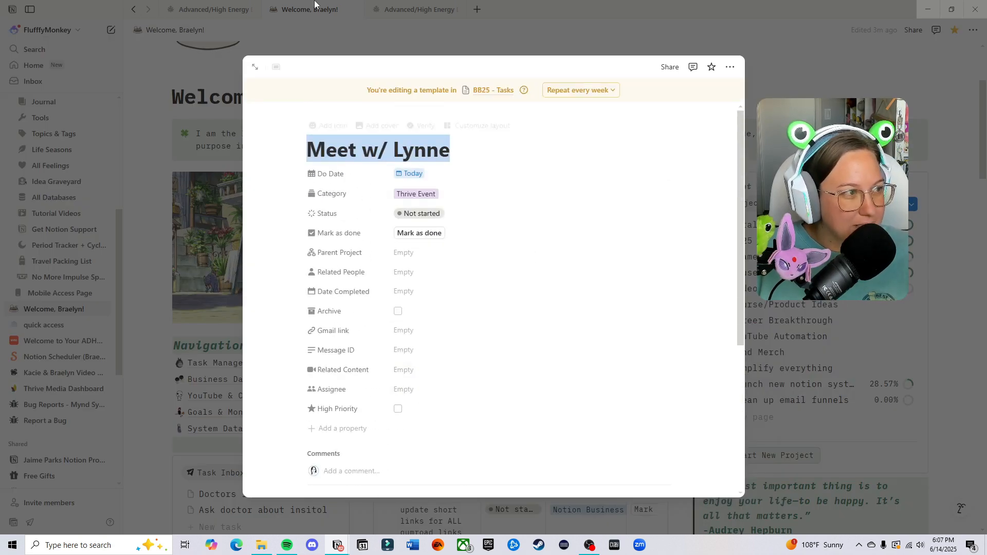
click(200, 14)
key(ctrl+v)
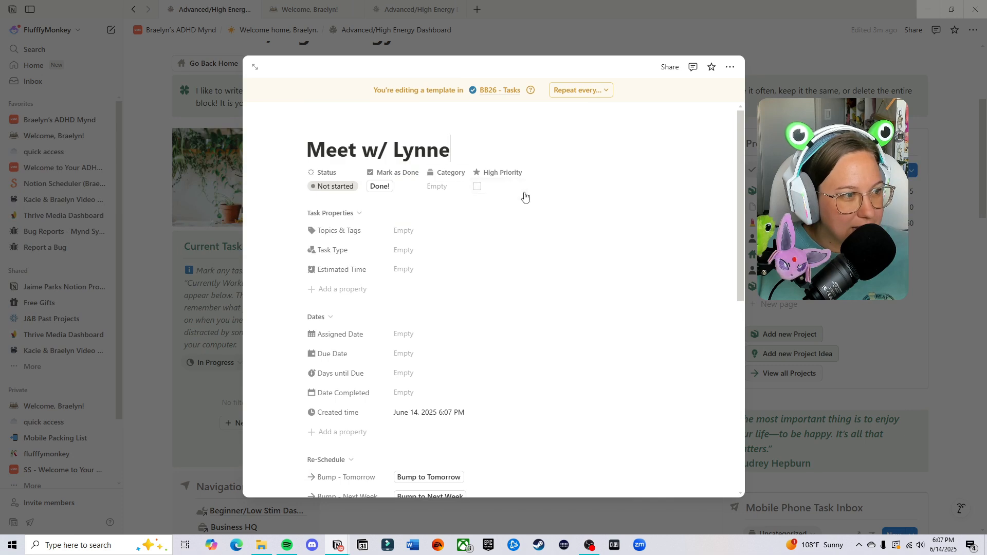
Step: Set the new template's Assigned Date to Today, the date when duplicated
scroll(478, 257, down, 1)
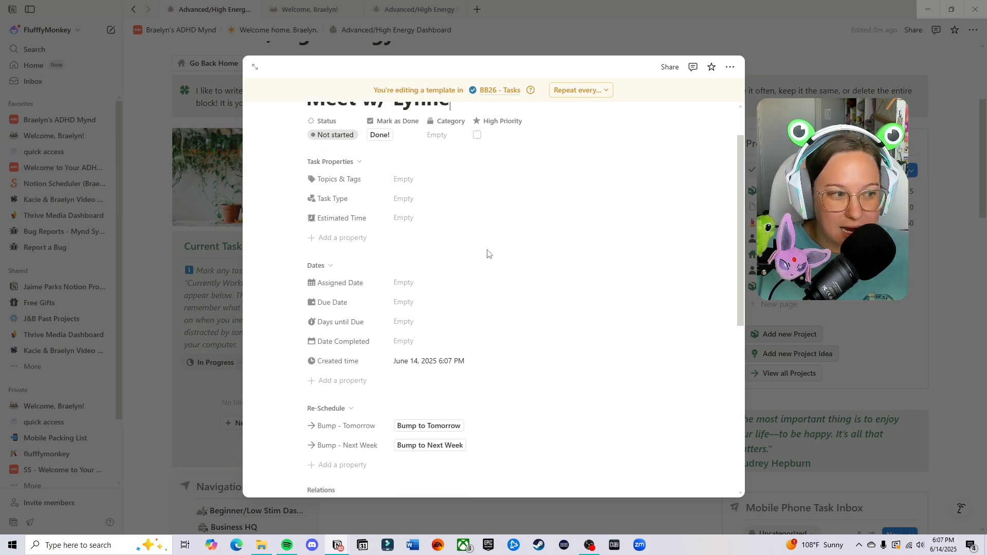
scroll(526, 262, up, 1)
scroll(523, 254, down, 1)
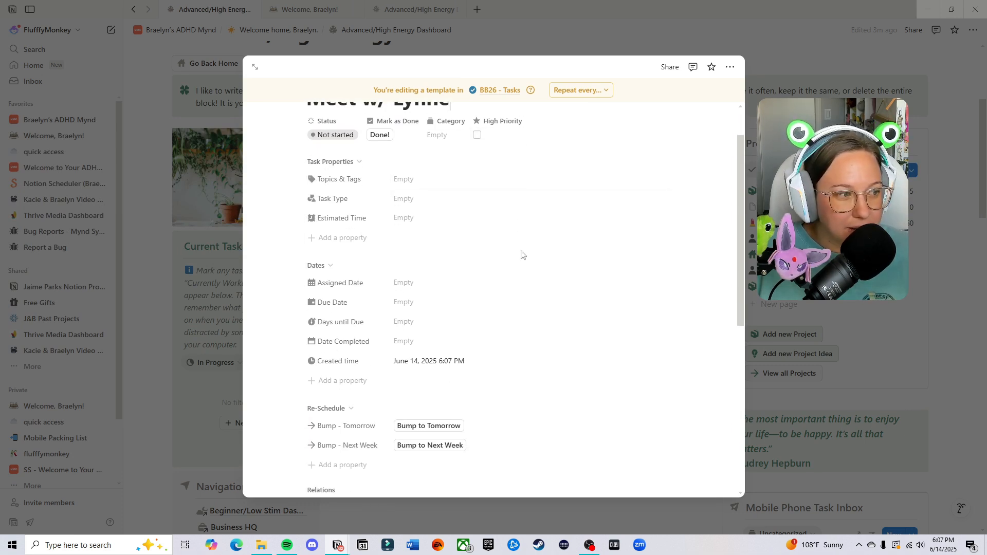
click(420, 289)
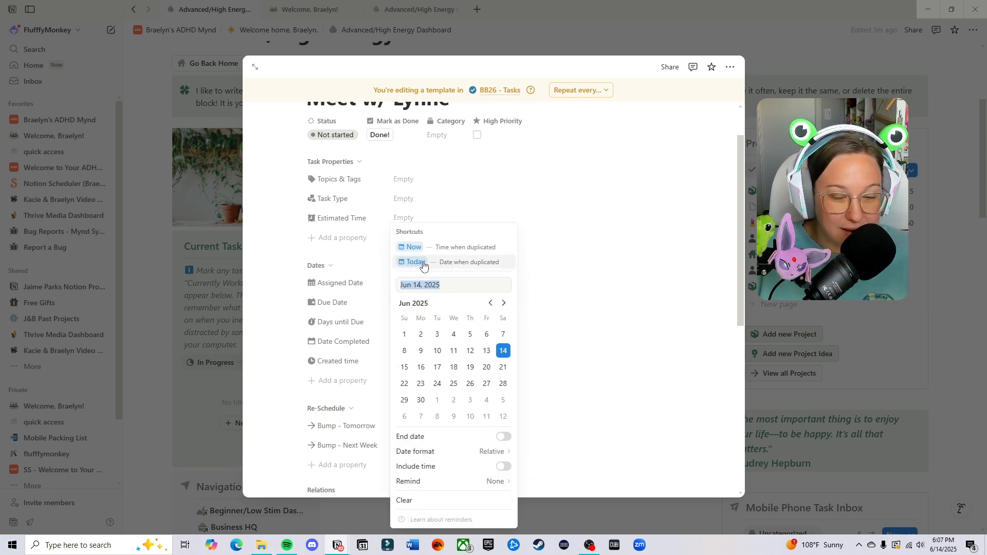
click(438, 264)
scroll(641, 267, up, 1)
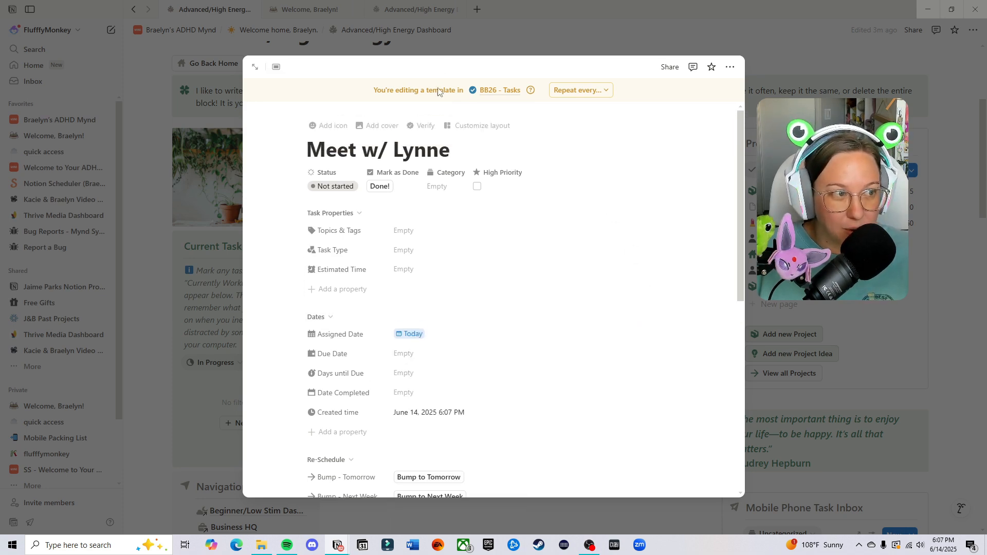
Step: Look over the new meeting template's task, date and re-schedule properties, and close the template
scroll(463, 264, down, 1)
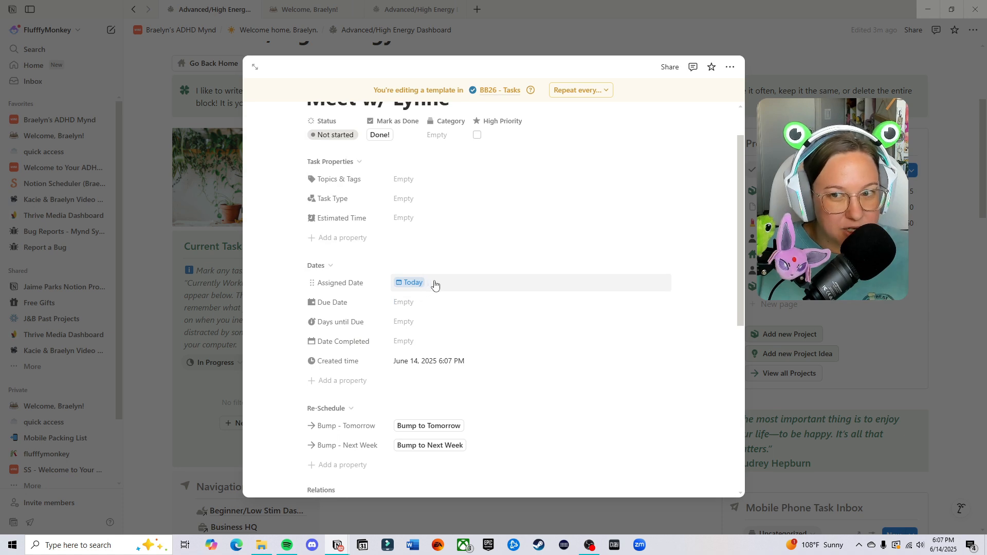
scroll(463, 295, down, 1)
scroll(552, 299, up, 2)
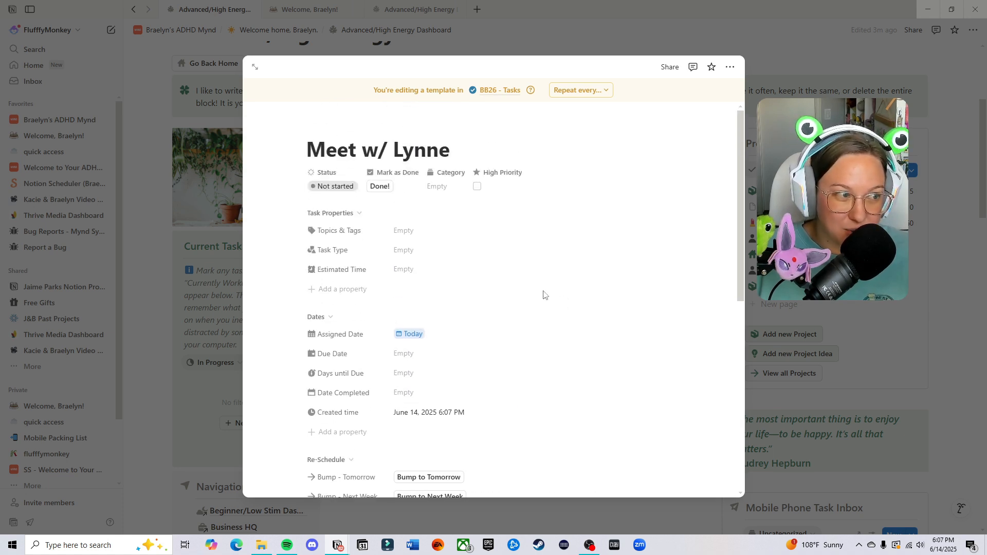
click(812, 317)
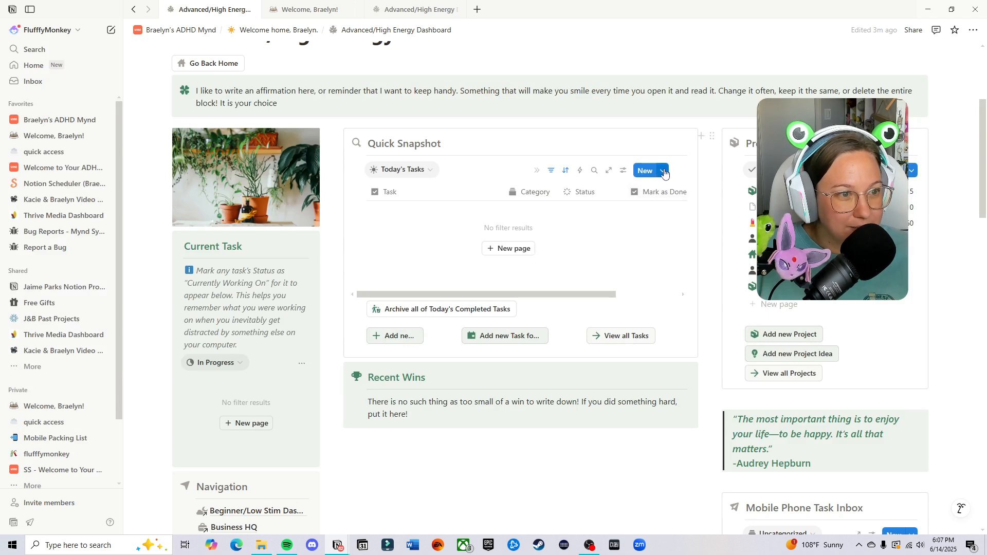
Step: Schedule the new meeting template in BB26 - Tasks to repeat every week on Monday around midnight, starting tomorrow
click(664, 171)
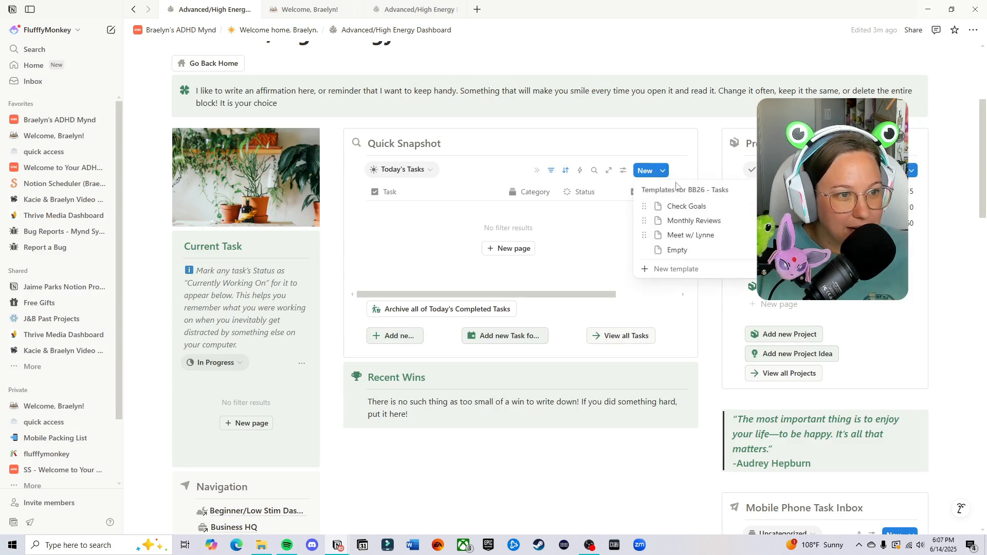
click(830, 298)
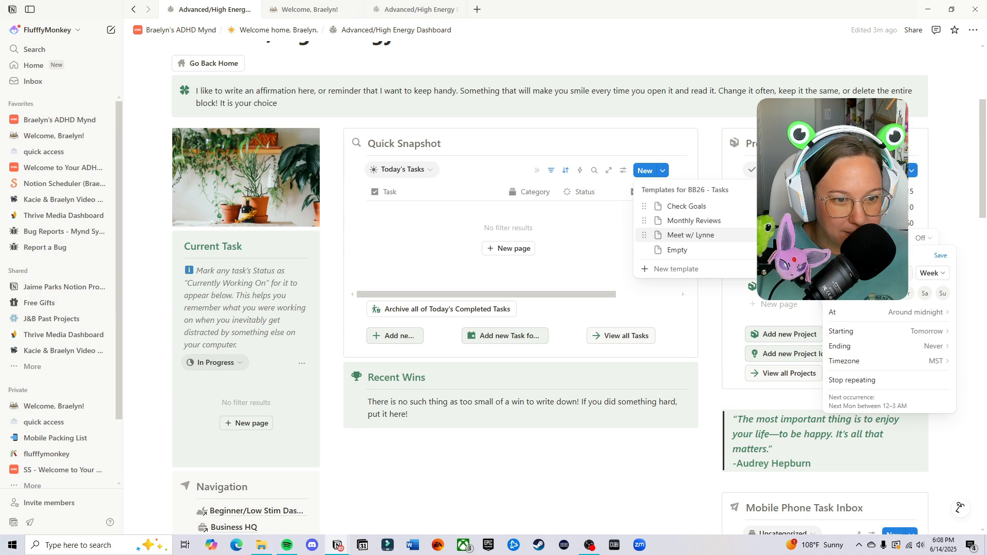
click(942, 257)
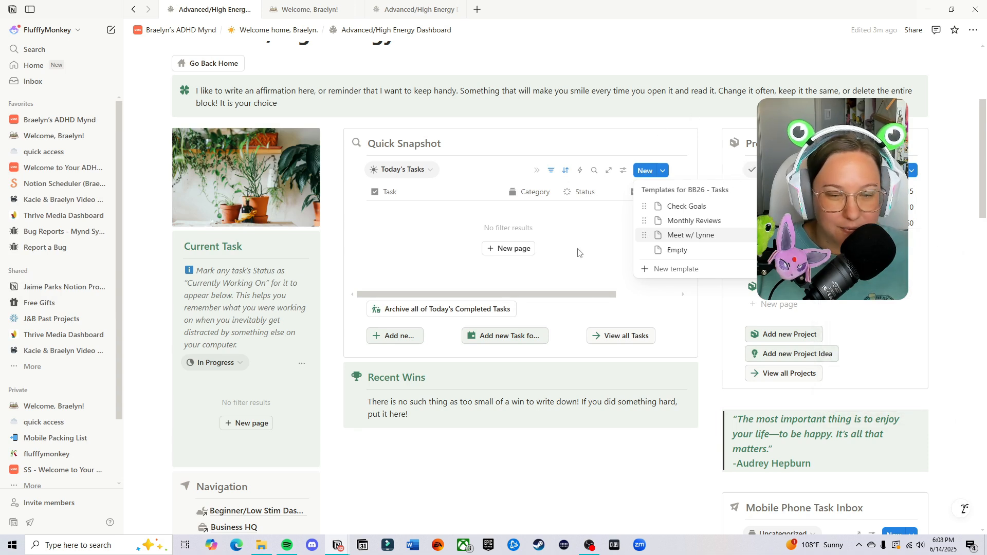
click(707, 346)
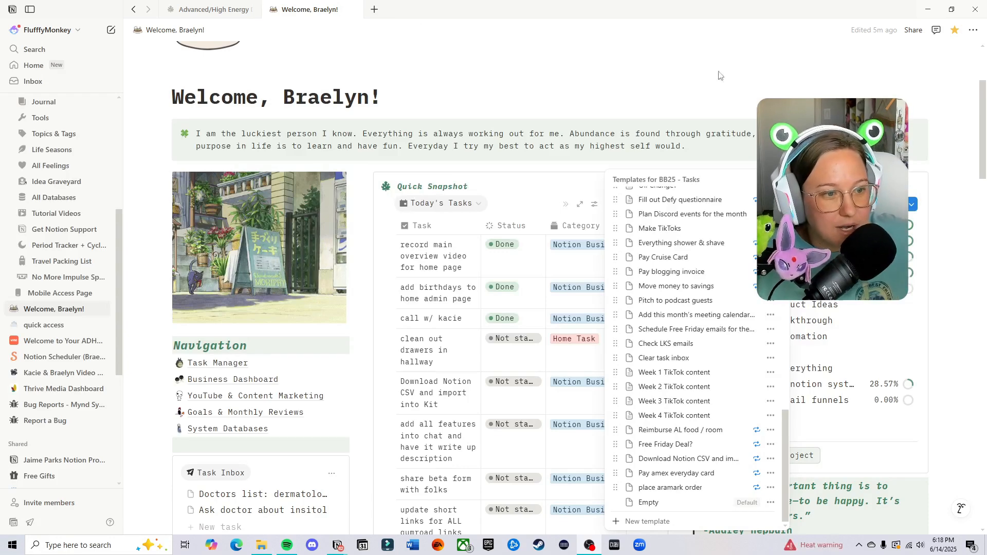
Step: Set the Pay Amex Card template in BB26 - Tasks on the Advanced/High Energy Dashboard to repeat monthly
click(719, 76)
click(216, 9)
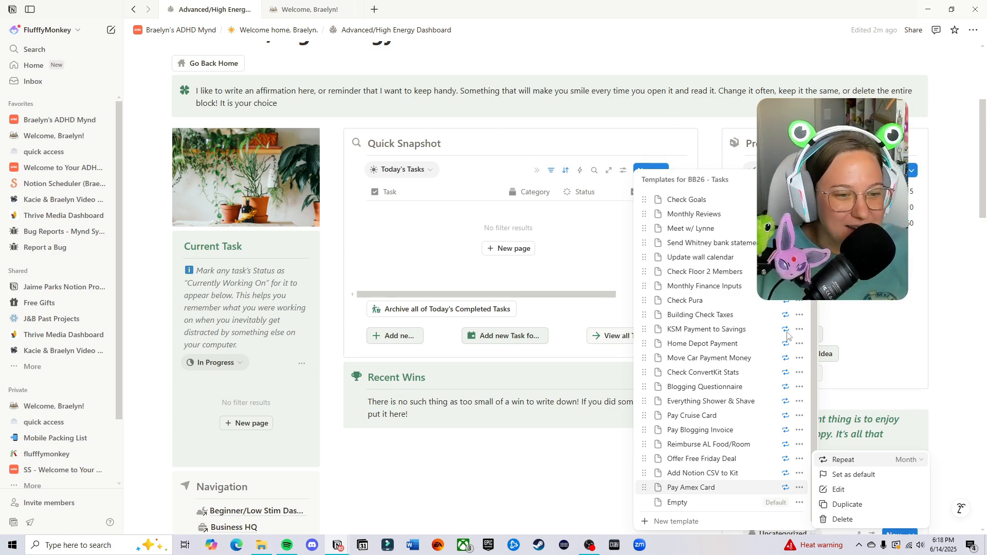
click(944, 368)
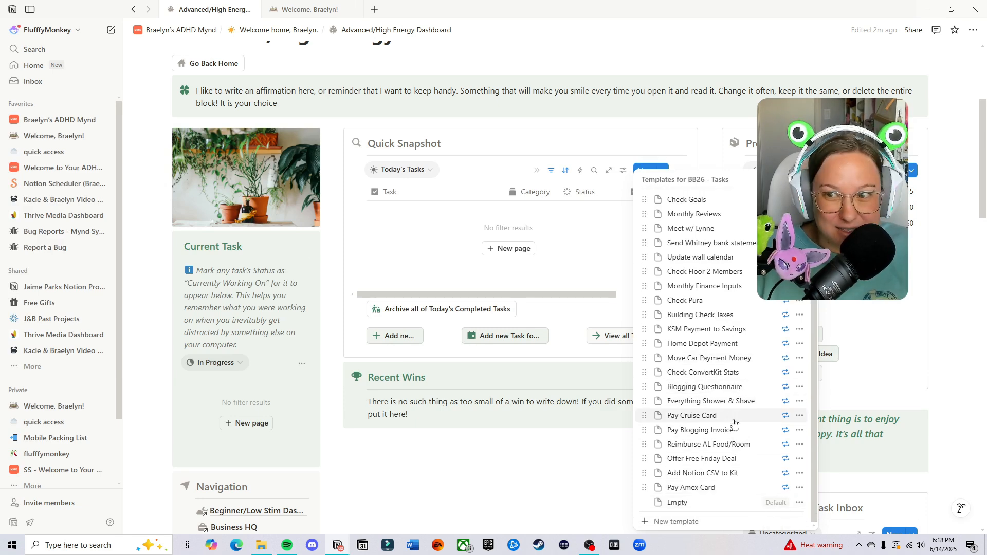
Step: Look through the BB25 - Tasks template list on the old Welcome page and close the list
click(281, 14)
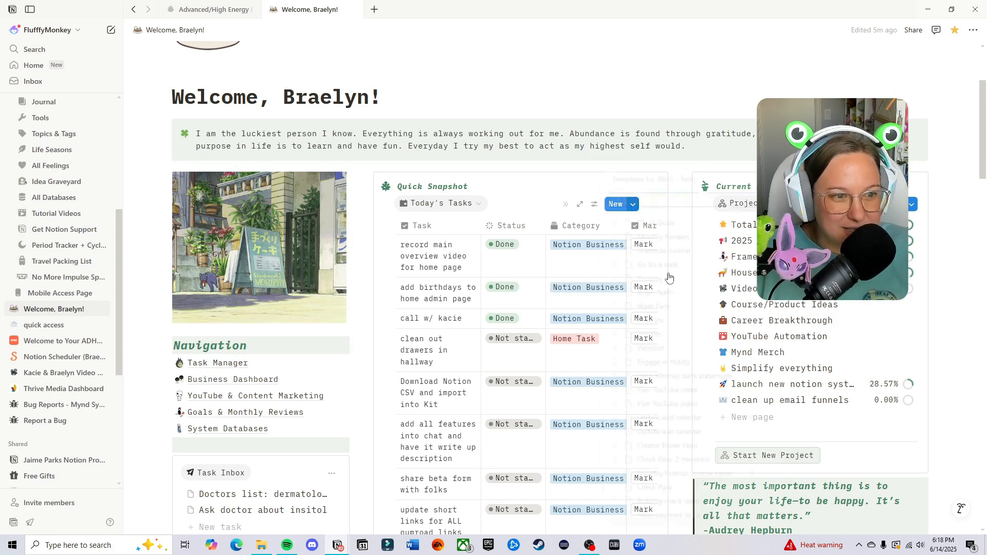
scroll(689, 330, down, 10)
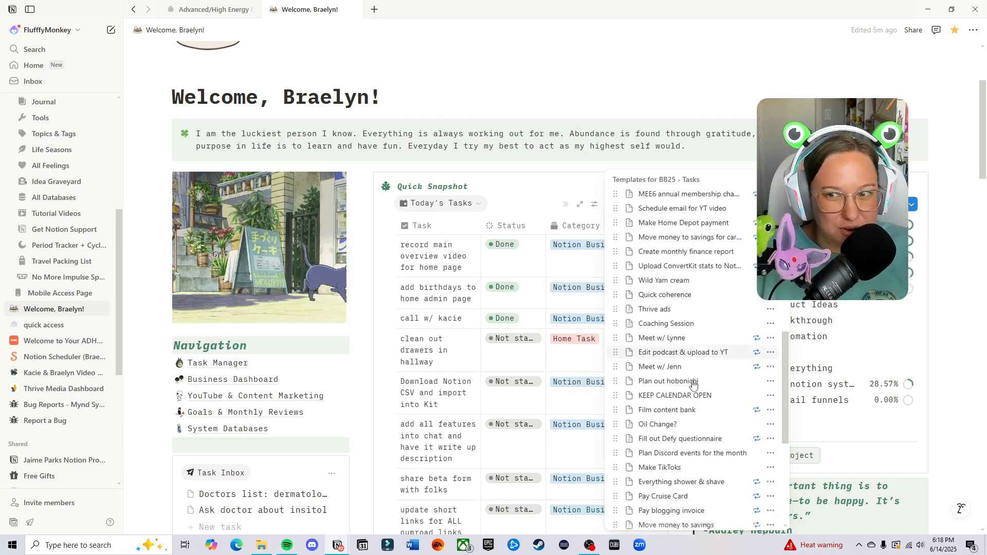
scroll(693, 383, down, 3)
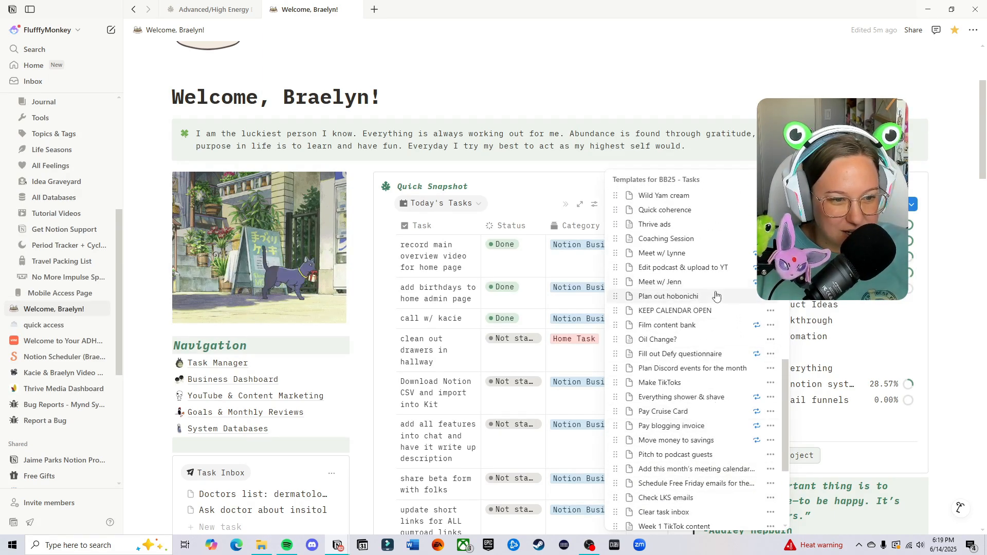
scroll(719, 300, up, 4)
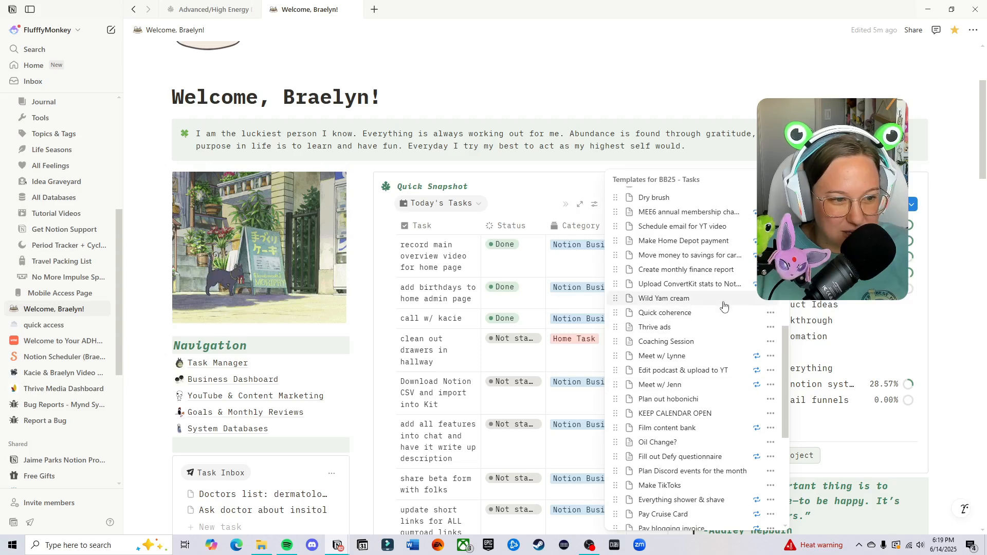
scroll(724, 306, up, 12)
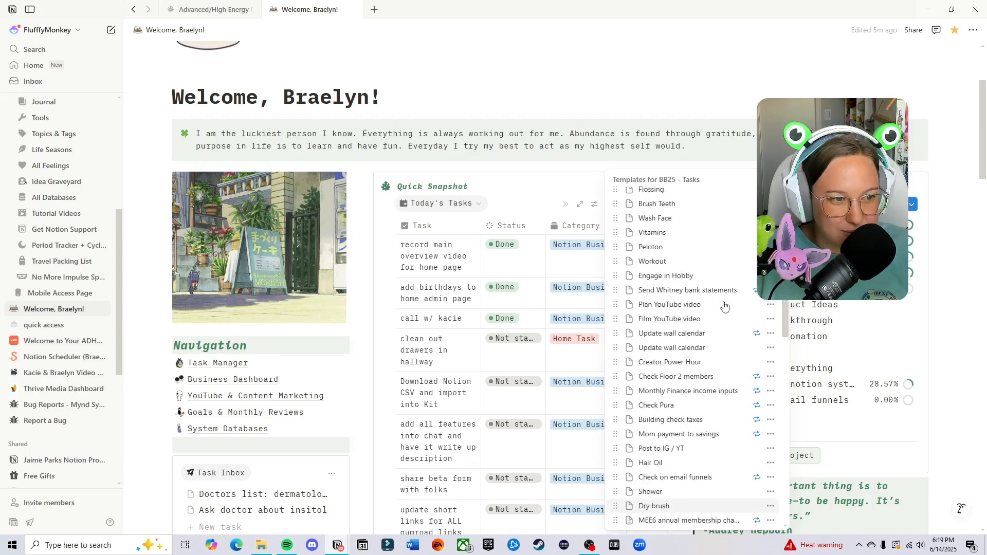
scroll(725, 307, up, 3)
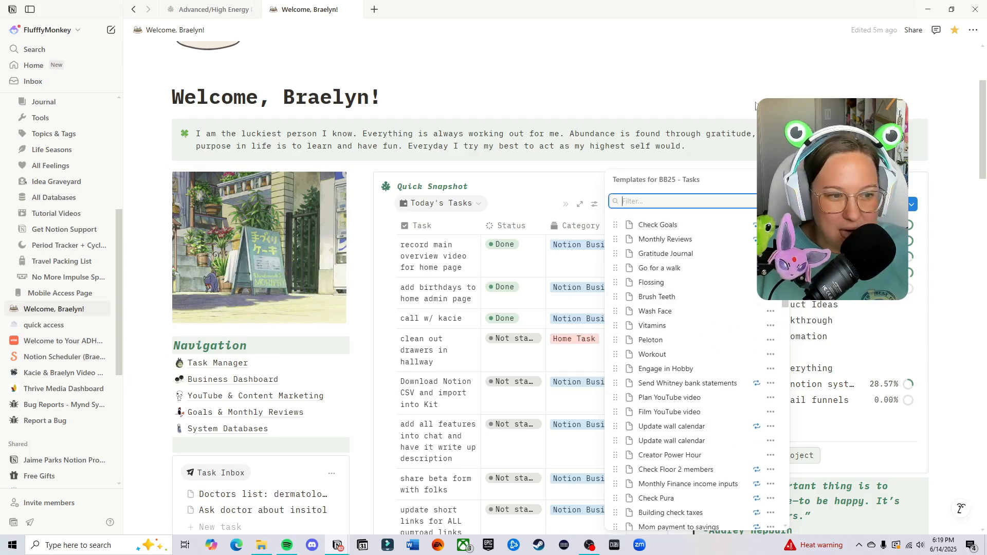
click(678, 89)
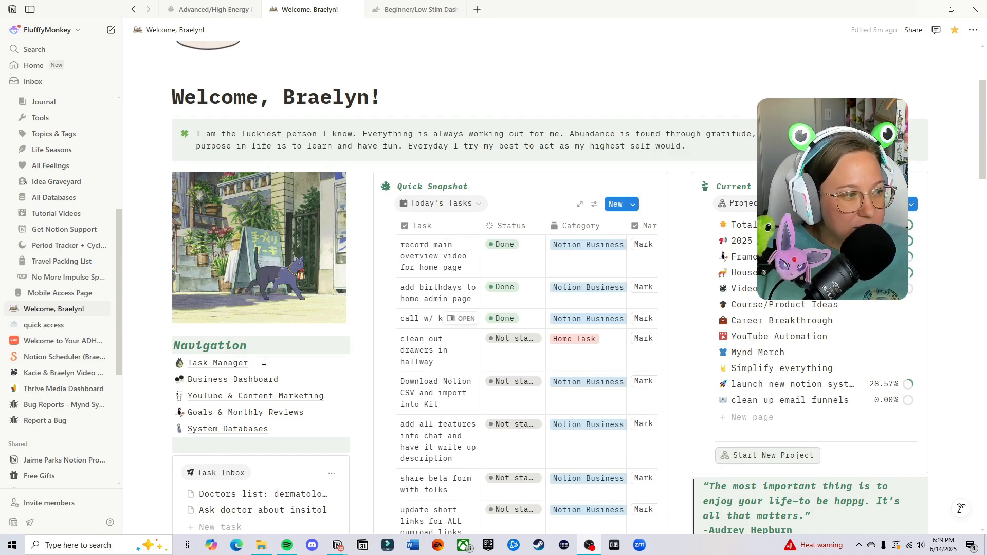
Step: Open the old Task Manager and examine the Not started tasks in its All Tasks & Events section
click(214, 364)
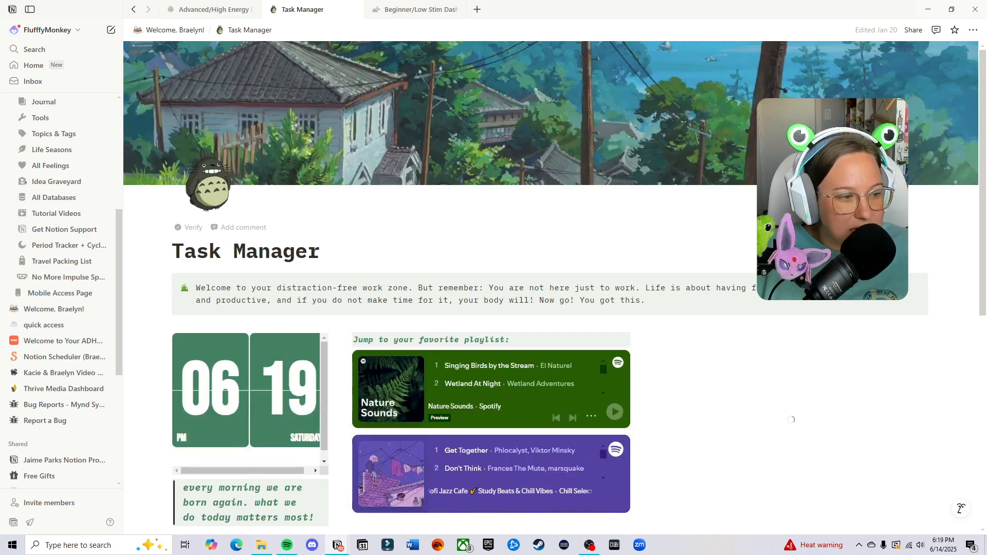
scroll(550, 288, down, 2)
scroll(667, 286, down, 7)
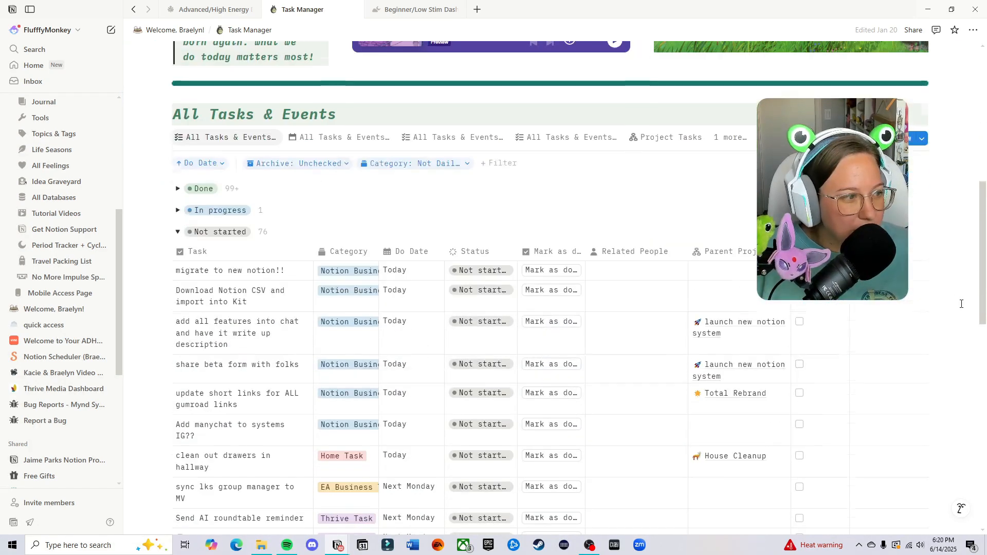
scroll(443, 359, down, 7)
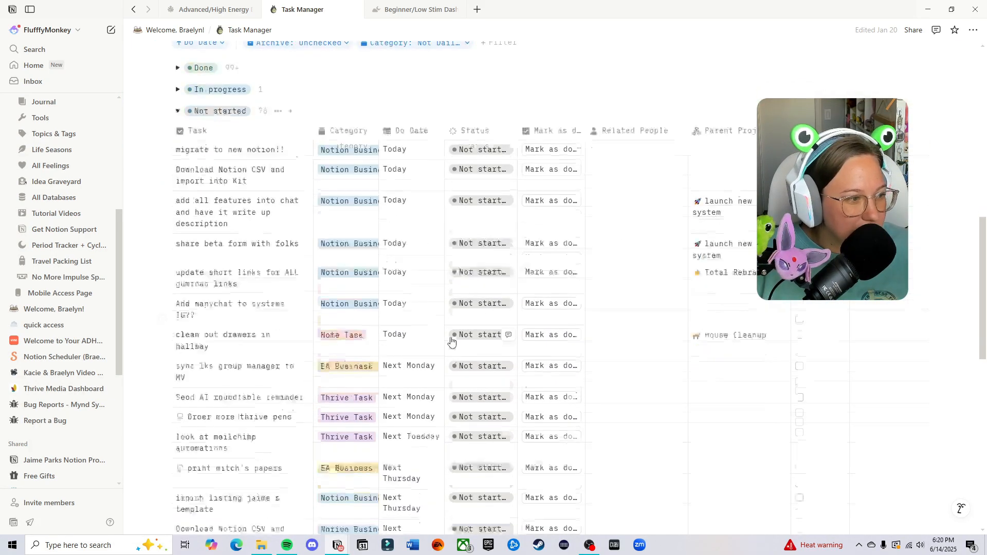
scroll(449, 419, down, 2)
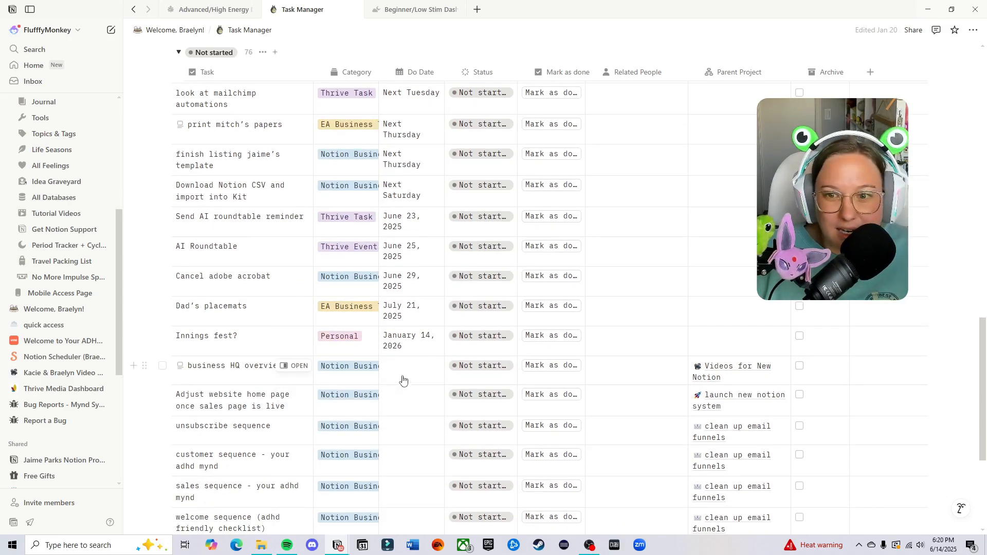
scroll(396, 382, down, 2)
scroll(417, 363, up, 4)
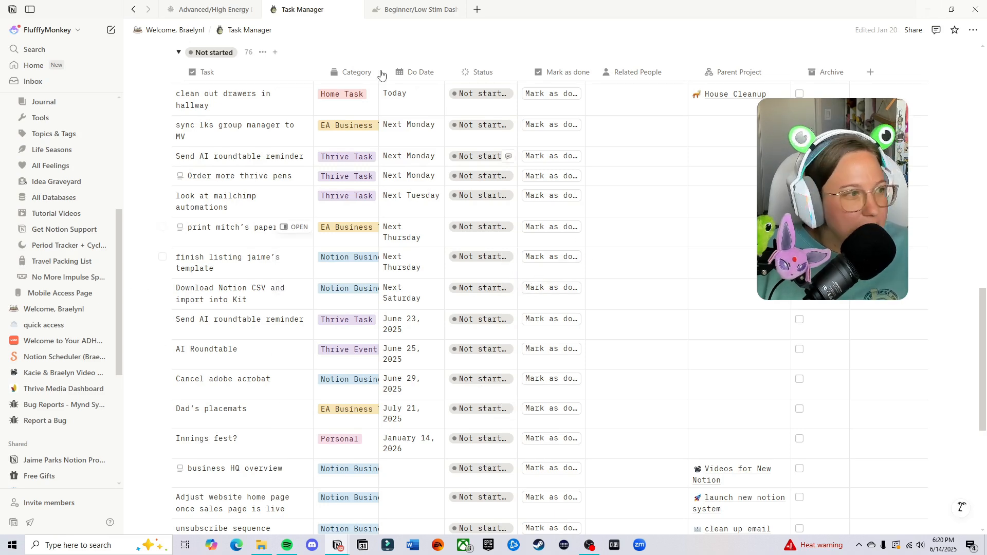
Step: Create a blank new task from the Quick Snapshot section of the Advanced/High Energy Dashboard
click(203, 9)
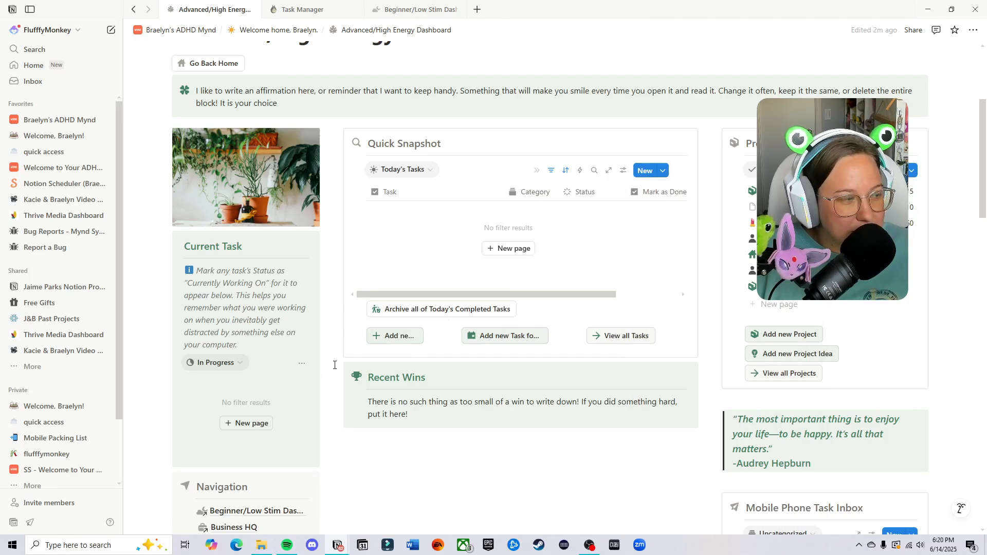
click(393, 339)
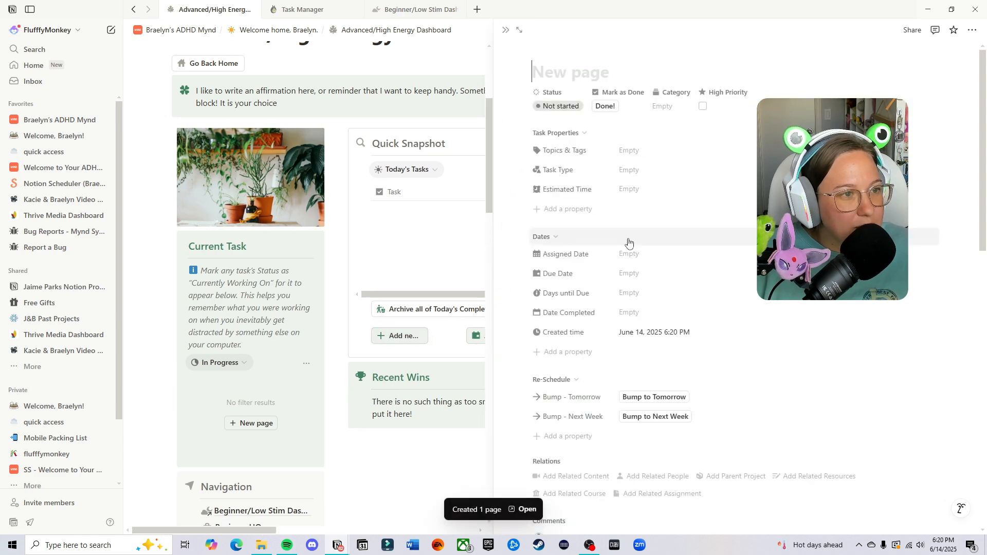
click(287, 15)
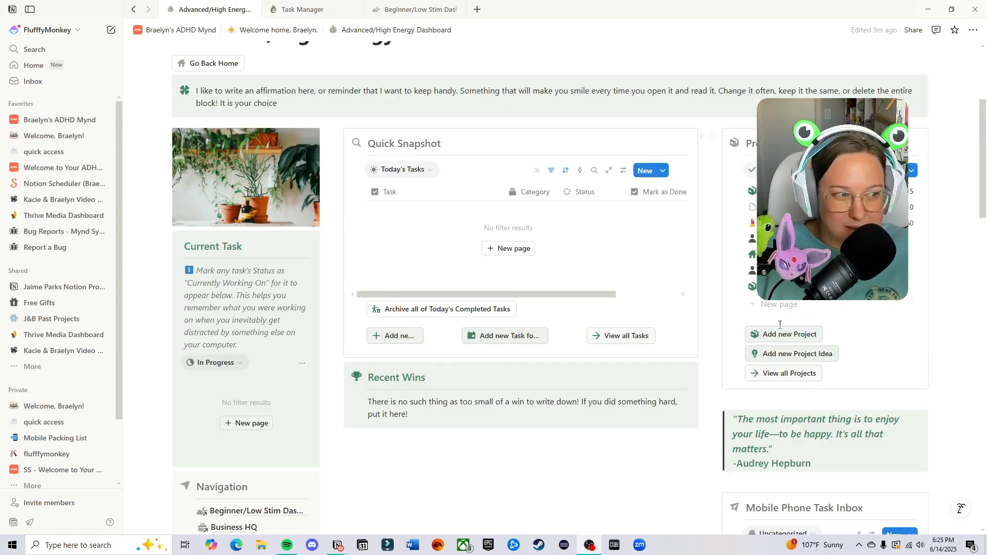
Step: Return to the old Task Manager and go over its dated and undated Not started tasks again
click(296, 10)
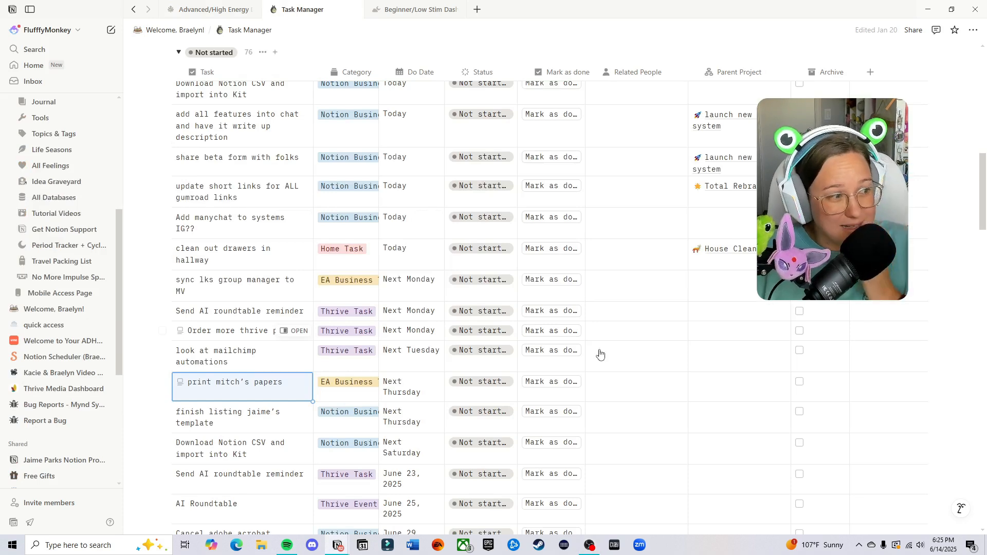
scroll(677, 374, up, 5)
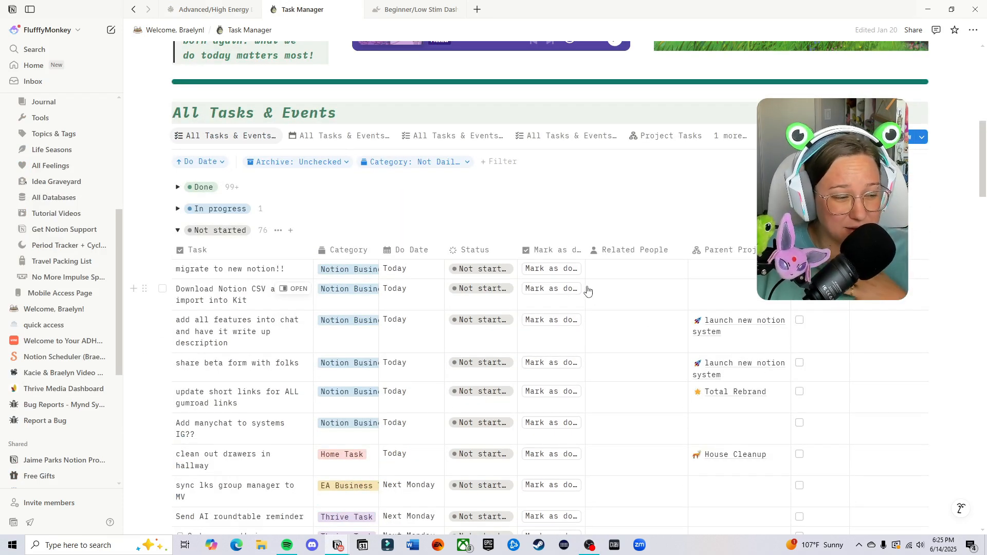
scroll(575, 288, down, 8)
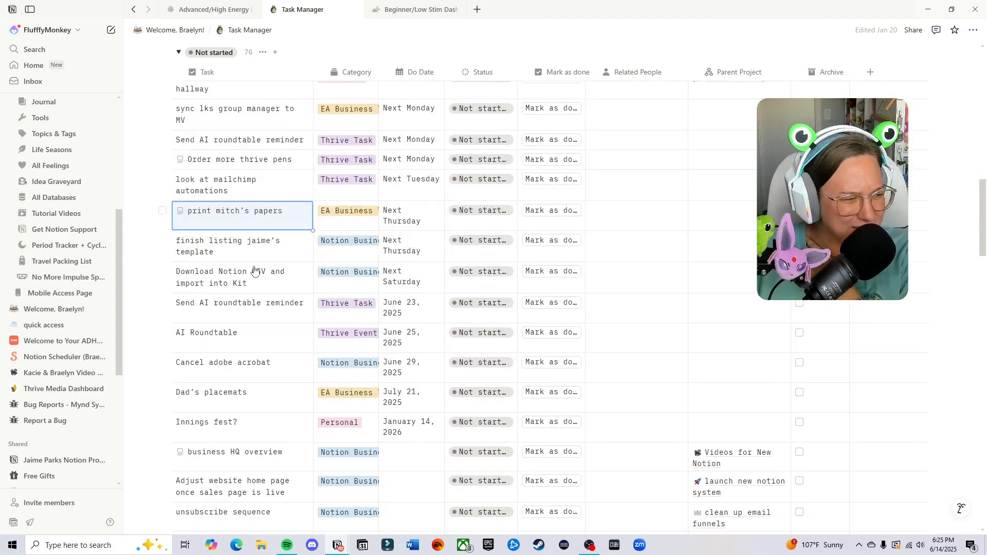
scroll(255, 271, down, 2)
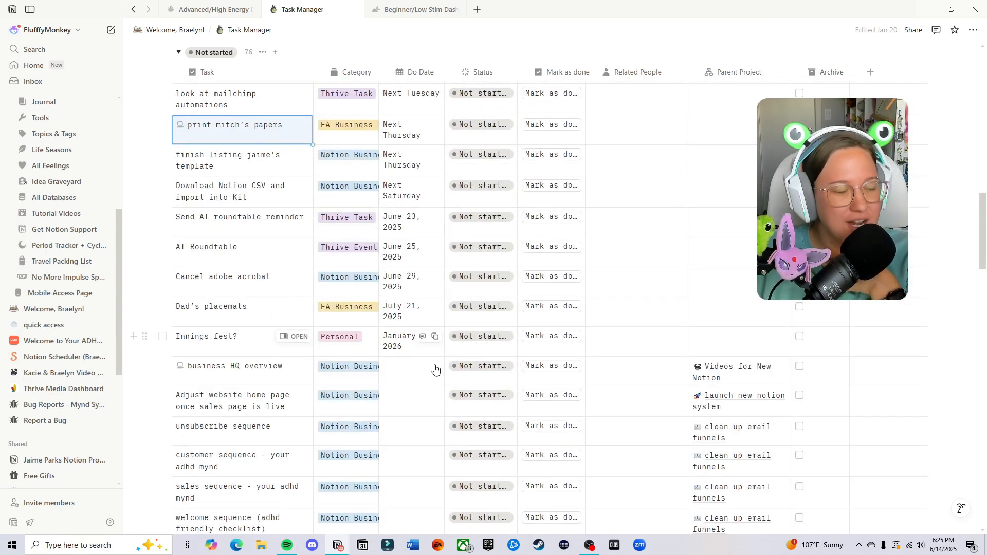
scroll(418, 352, up, 10)
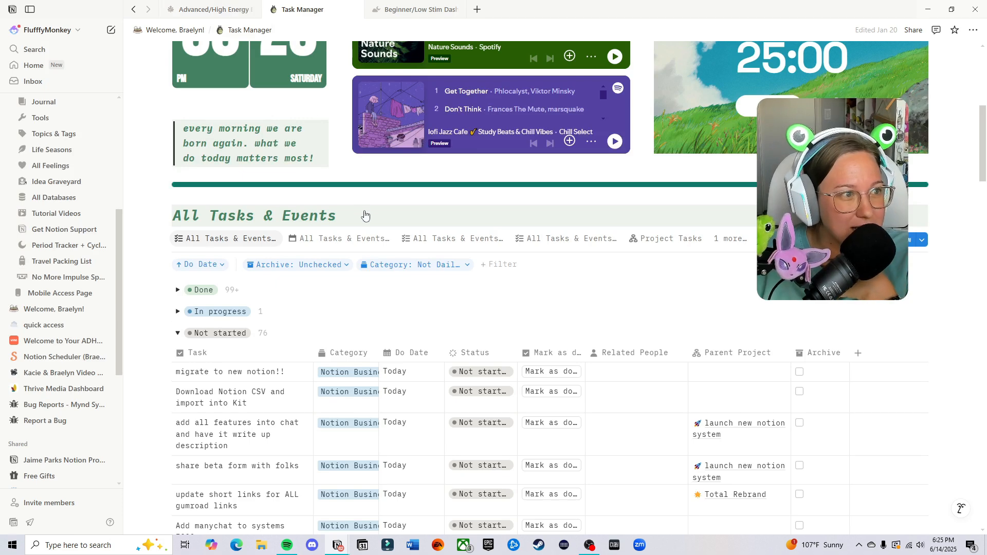
scroll(341, 190, up, 6)
Step: Go back to the old Welcome page and open the Total Rebrand project to review its related tasks
click(178, 32)
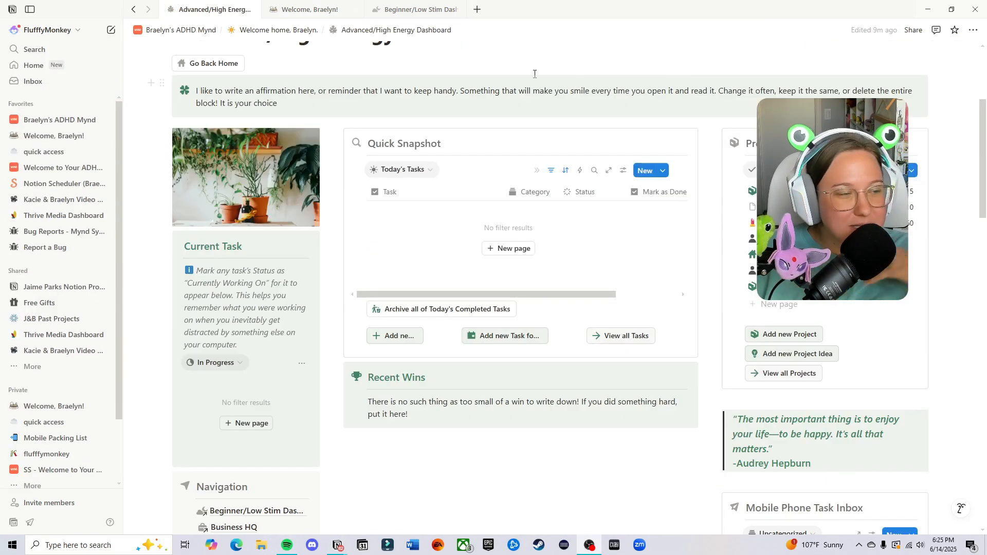
click(291, 10)
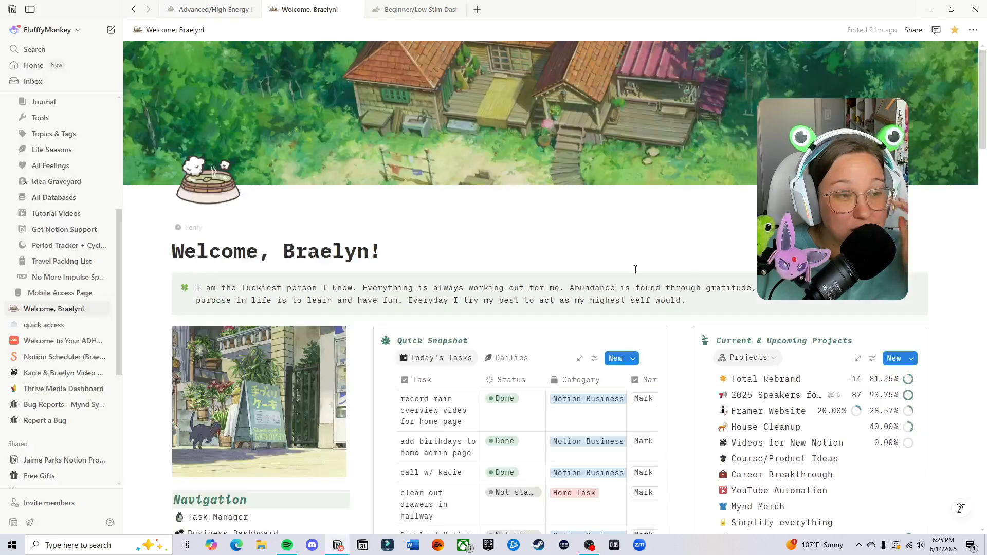
scroll(949, 269, down, 3)
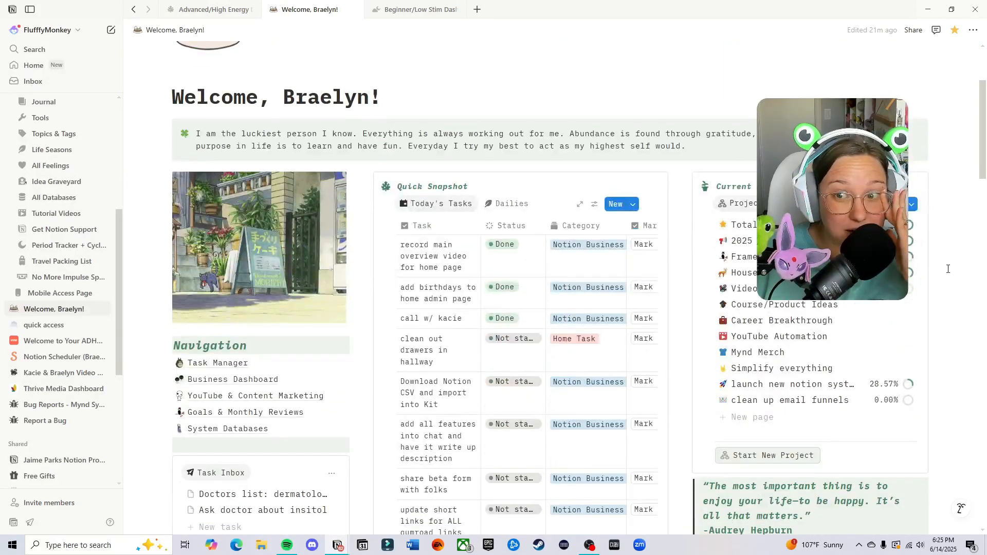
scroll(949, 269, up, 2)
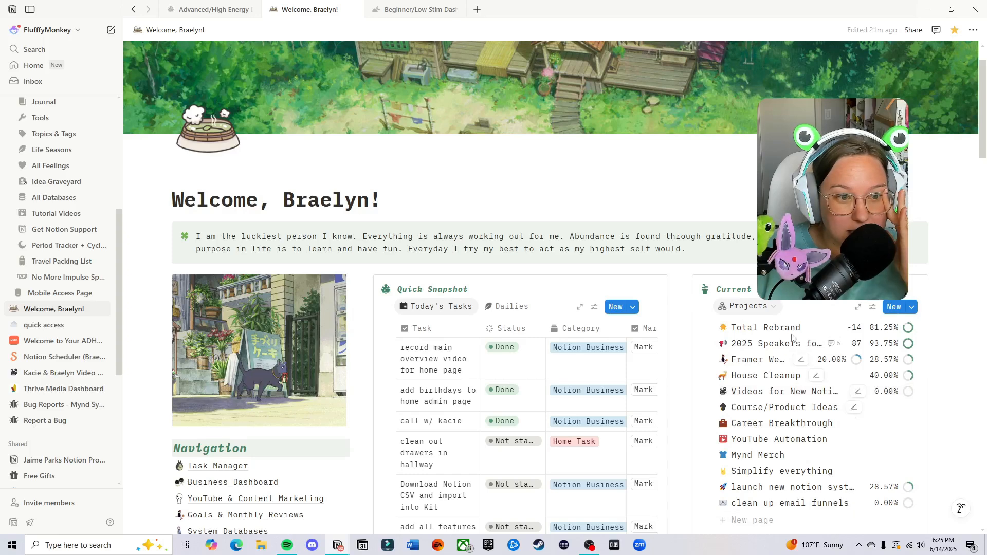
click(763, 327)
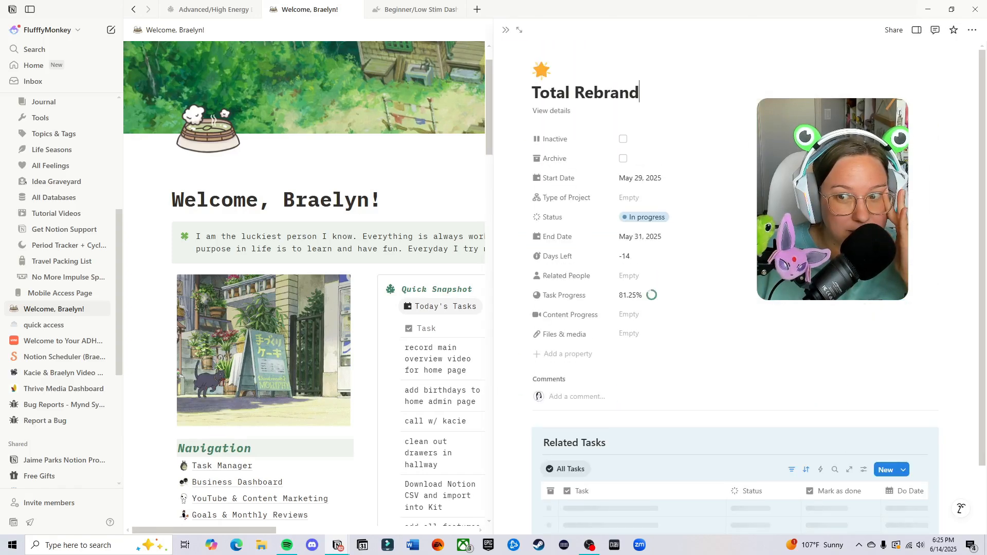
scroll(812, 304, down, 5)
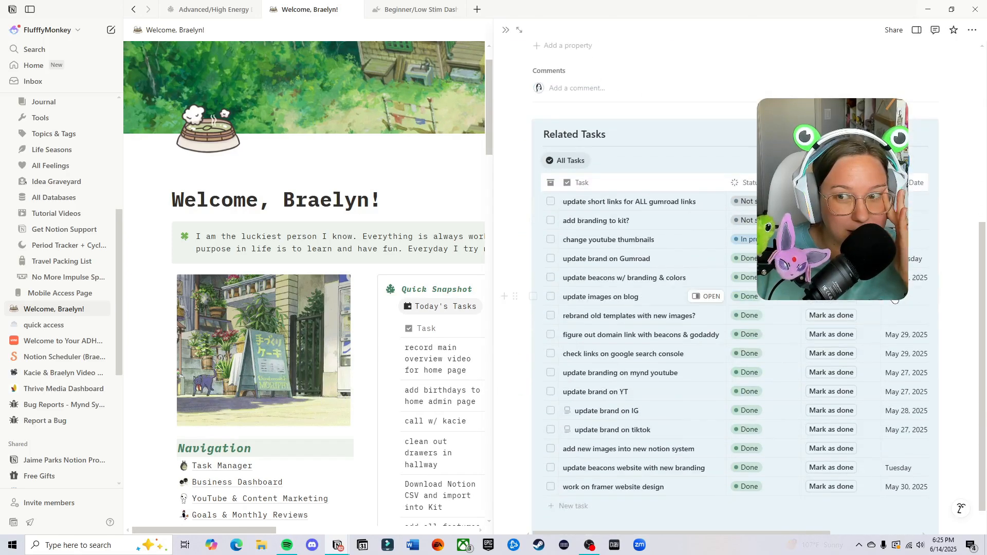
Step: Review the Total Rebrand project's properties and open related tasks, and close the project
scroll(896, 300, up, 3)
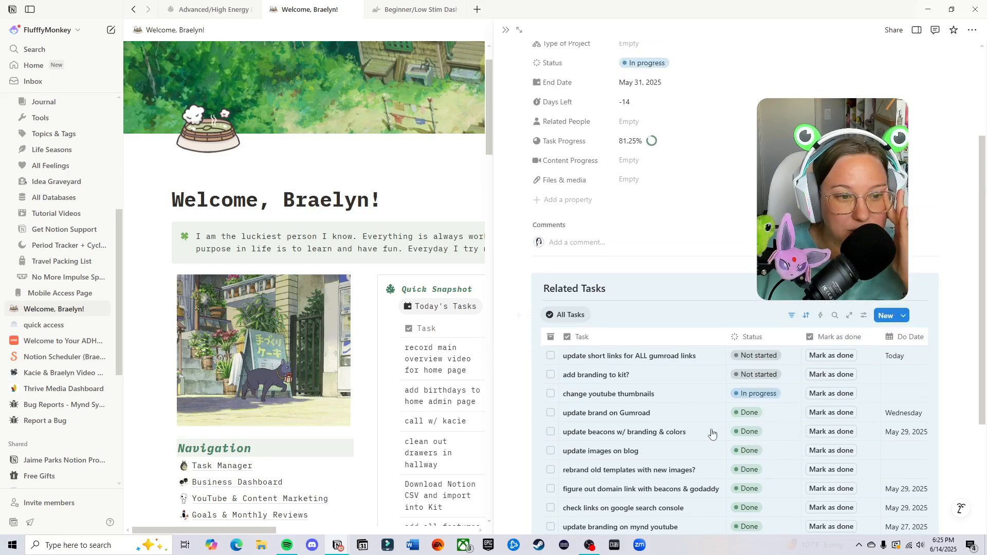
scroll(805, 401, up, 1)
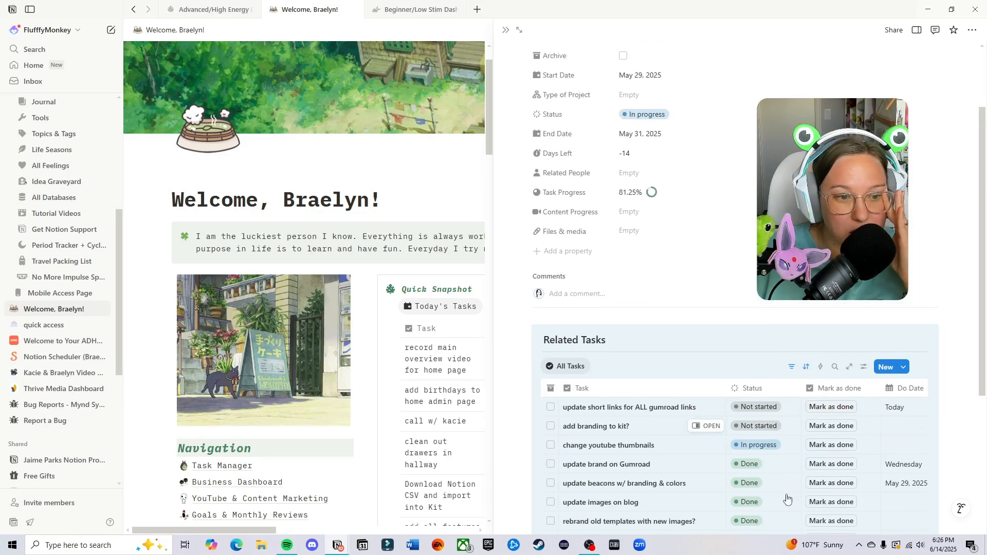
scroll(802, 437, down, 1)
scroll(824, 392, up, 2)
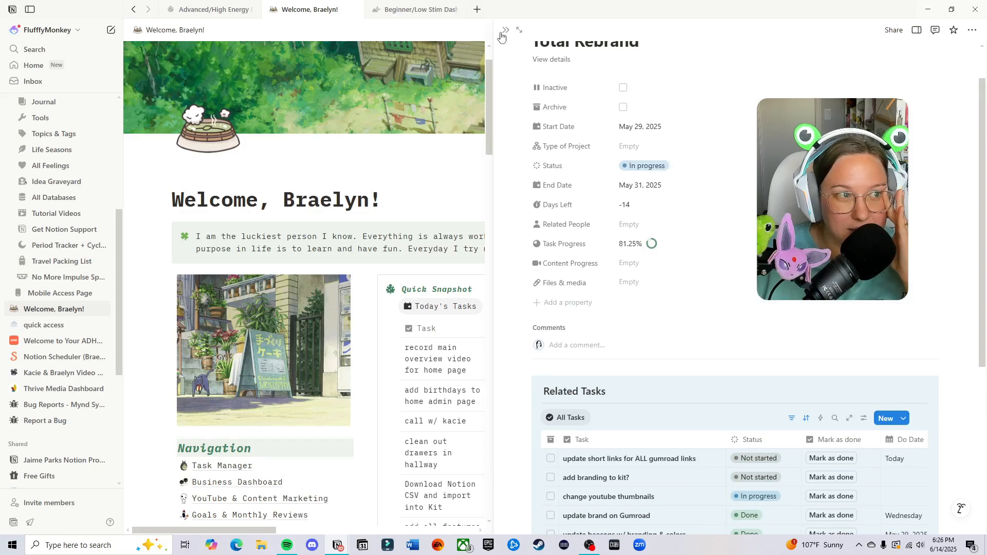
key(Escape)
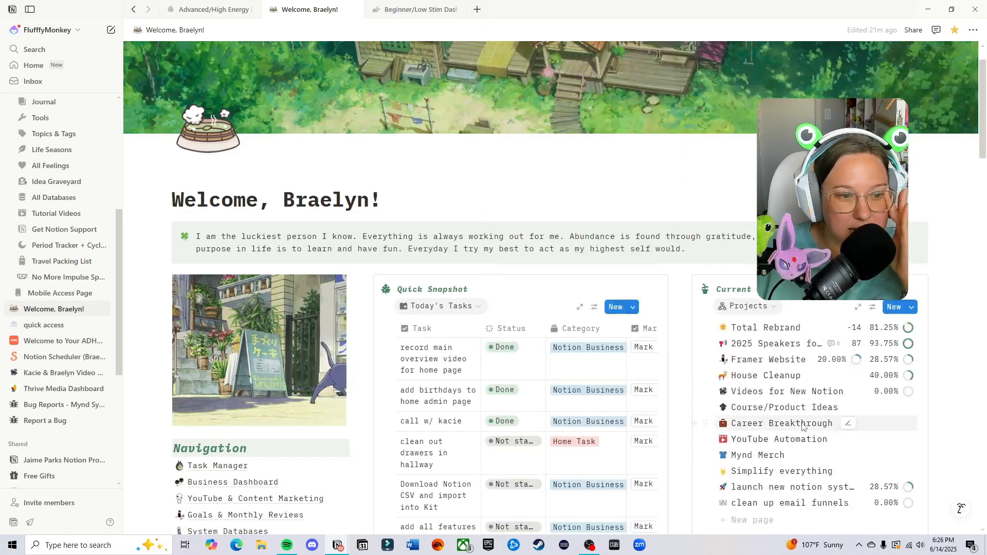
Step: Open the launch new notion system project, review its related tasks, and close it again
scroll(841, 472, down, 1)
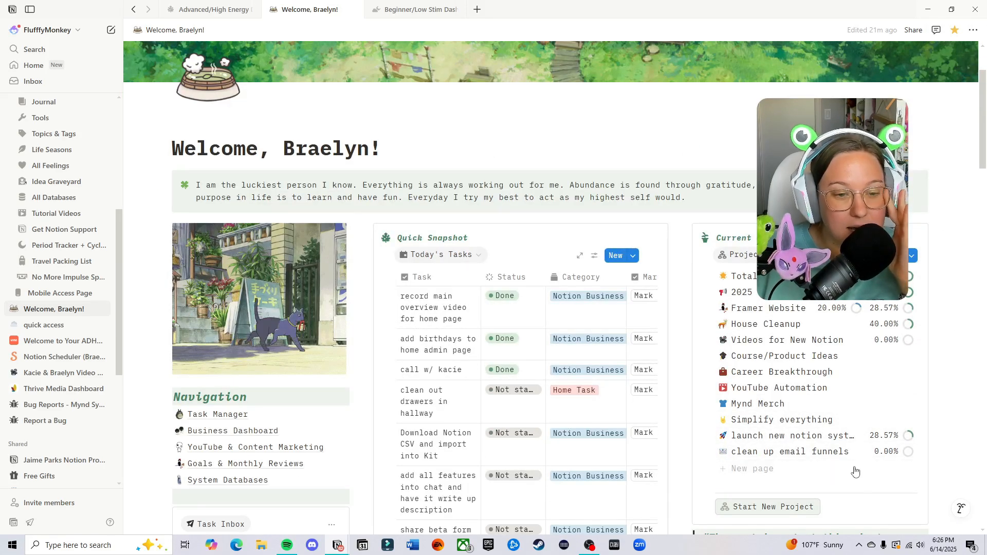
click(789, 441)
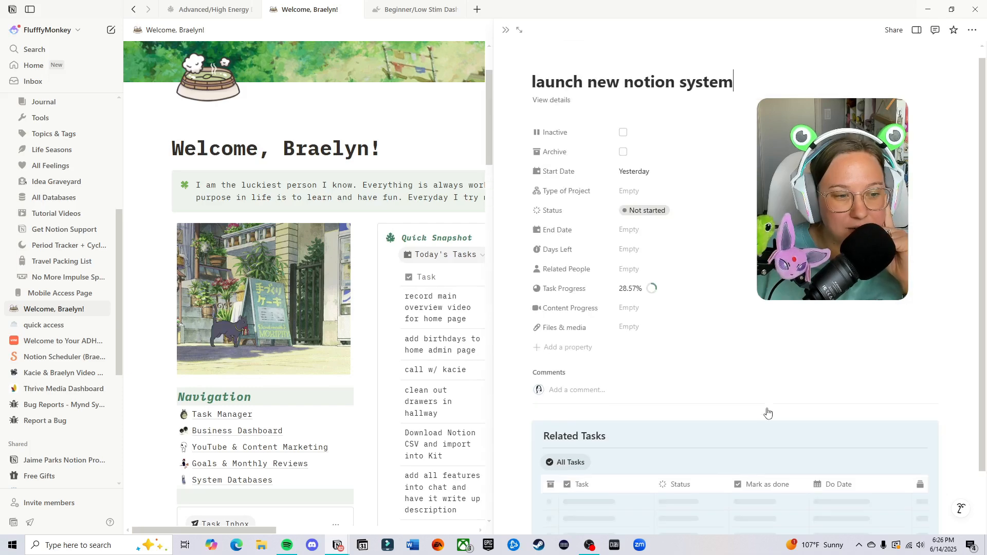
scroll(766, 412, down, 4)
scroll(757, 372, up, 5)
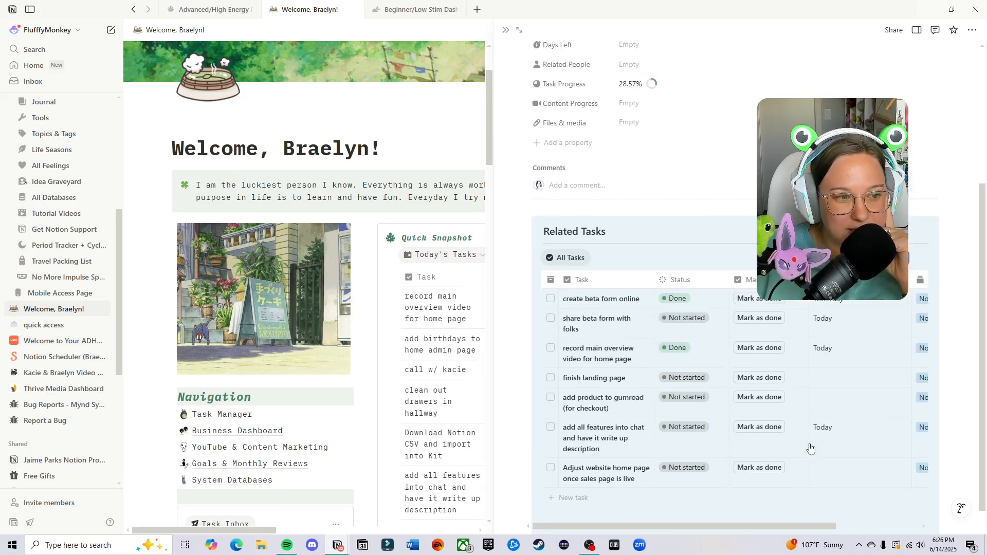
click(505, 30)
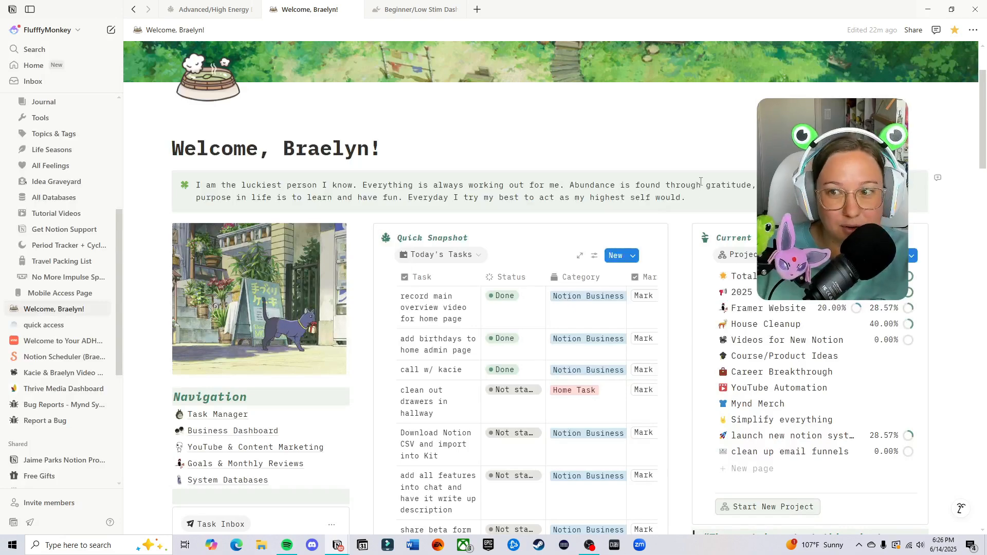
Step: Go to Quick Access Notes & Resources on the old Welcome page and show its All Notes view
scroll(375, 406, down, 15)
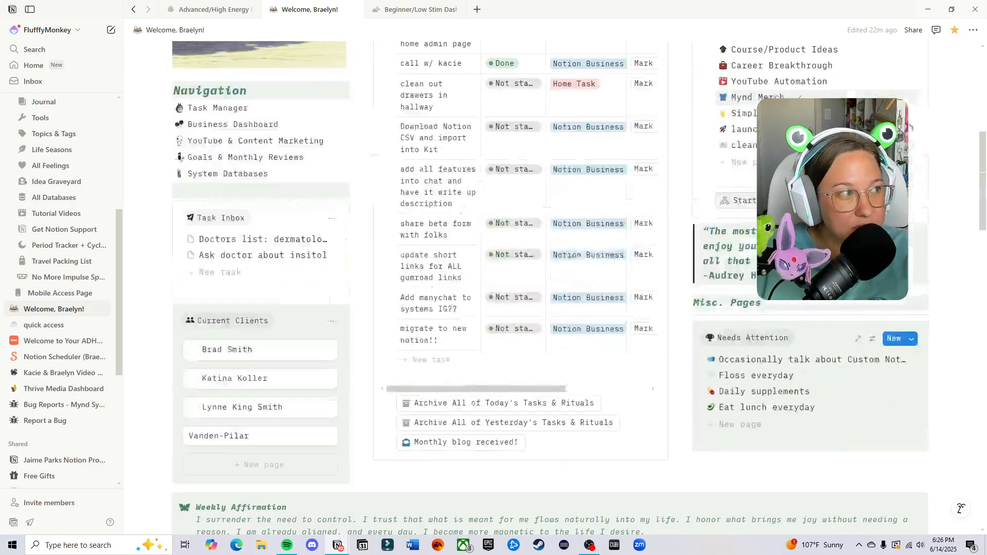
scroll(739, 202, down, 12)
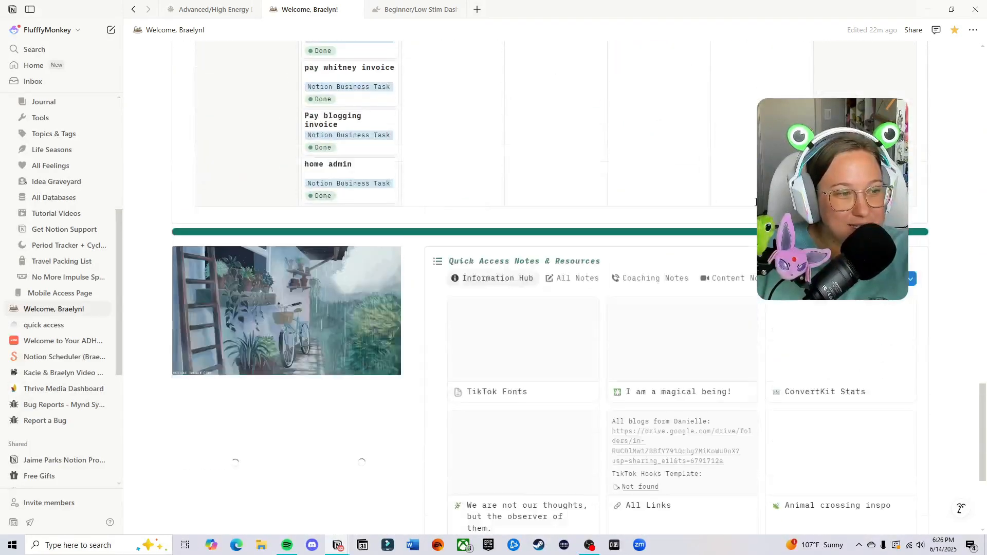
scroll(740, 202, down, 2)
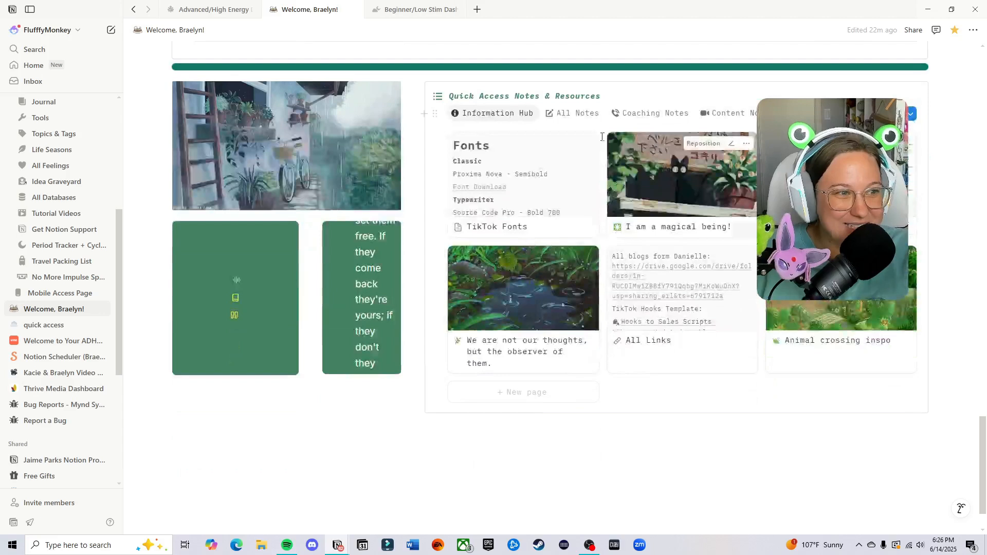
click(569, 115)
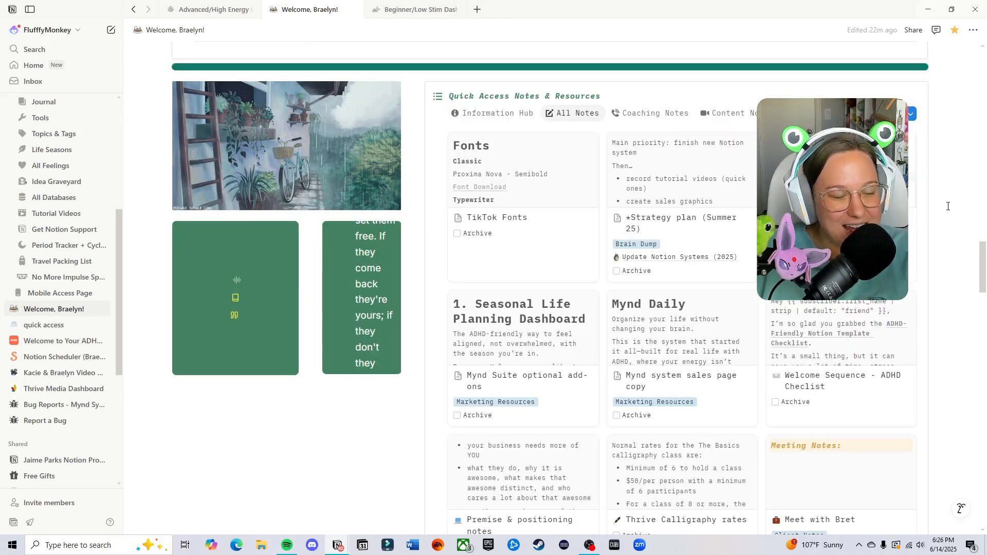
Step: Go through the note cards in the All Notes gallery to judge which notes are worth migrating
scroll(947, 210, down, 15)
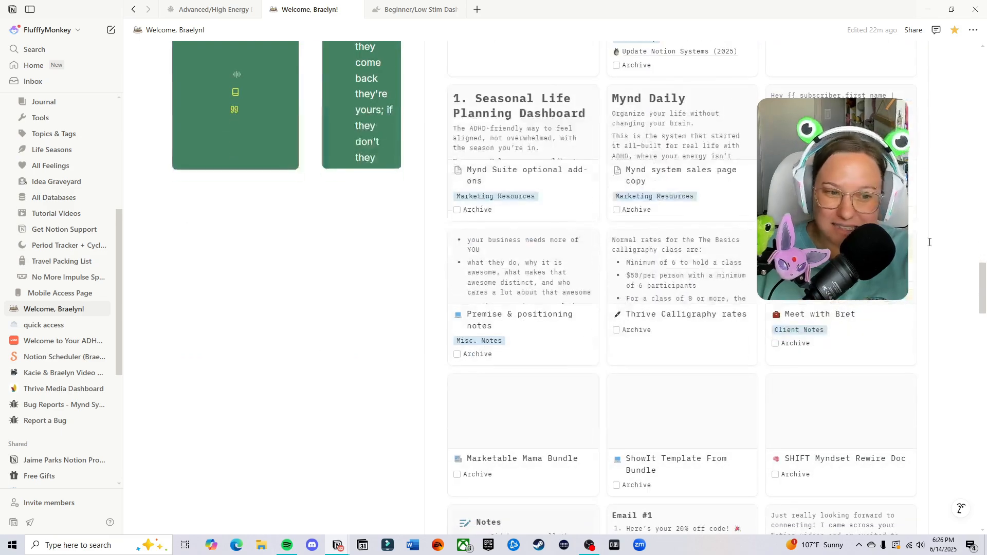
scroll(926, 243, down, 15)
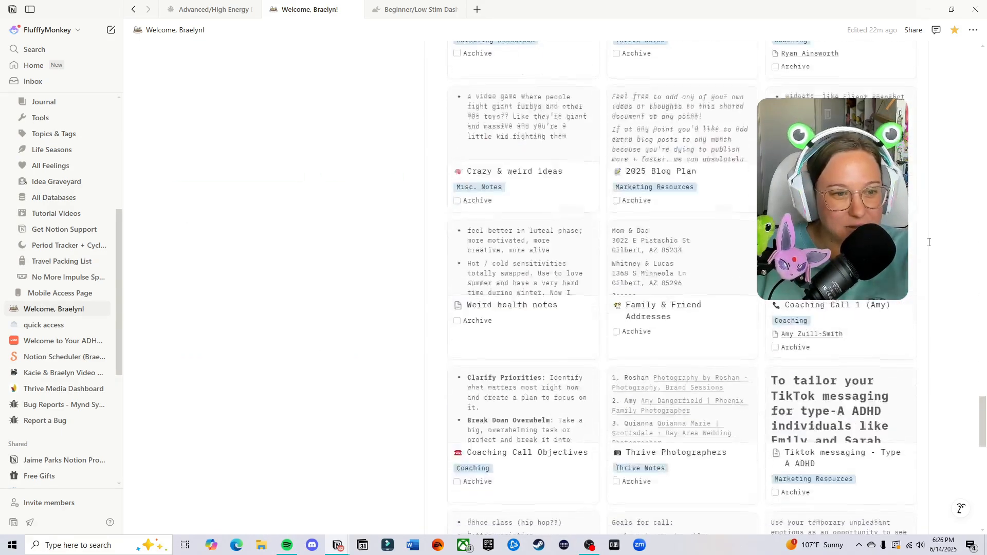
scroll(922, 244, down, 5)
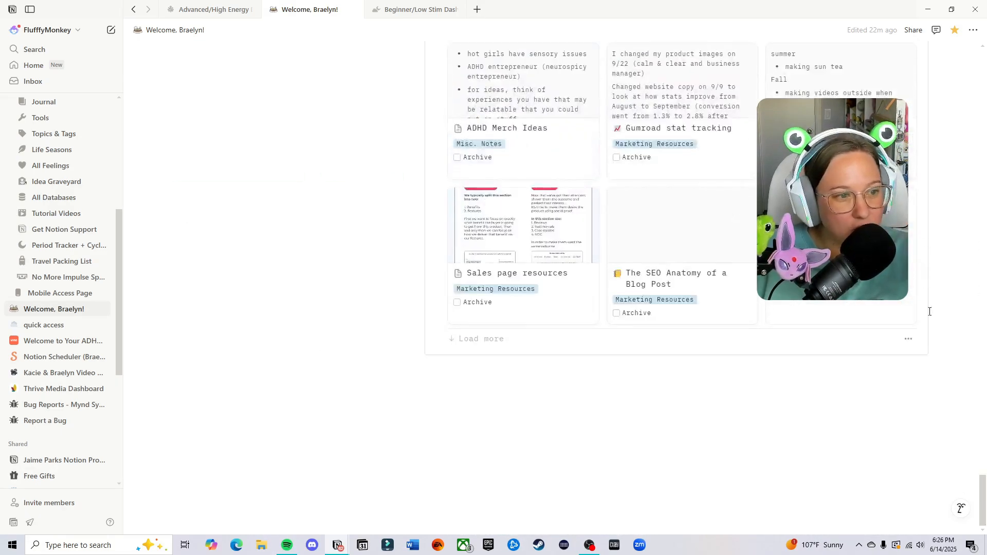
scroll(920, 288, up, 10)
scroll(918, 331, up, 5)
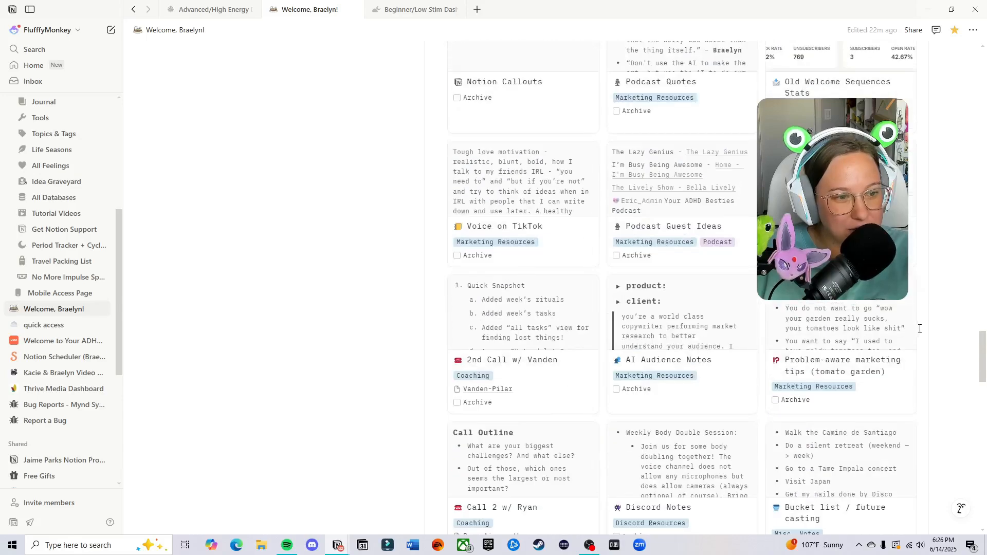
scroll(920, 326, up, 4)
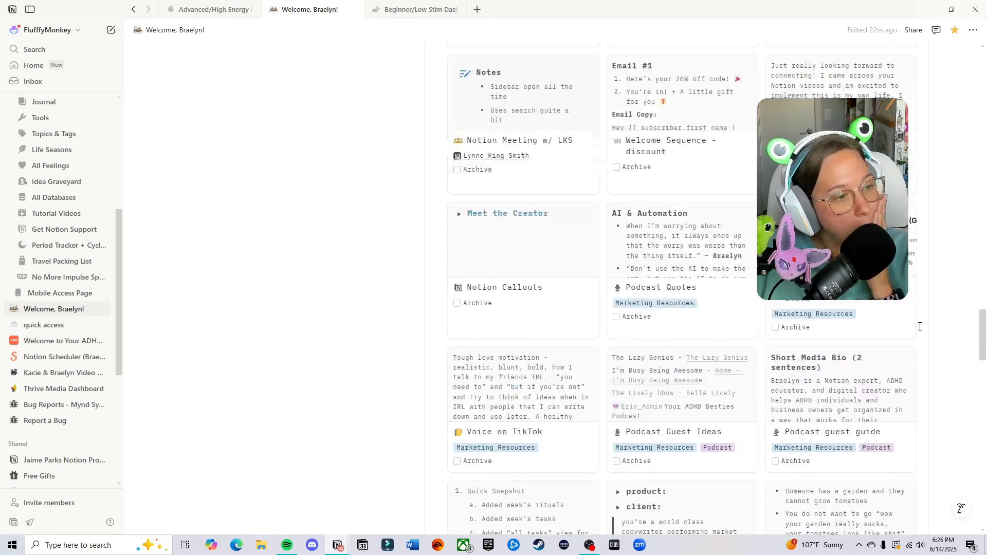
scroll(919, 326, up, 10)
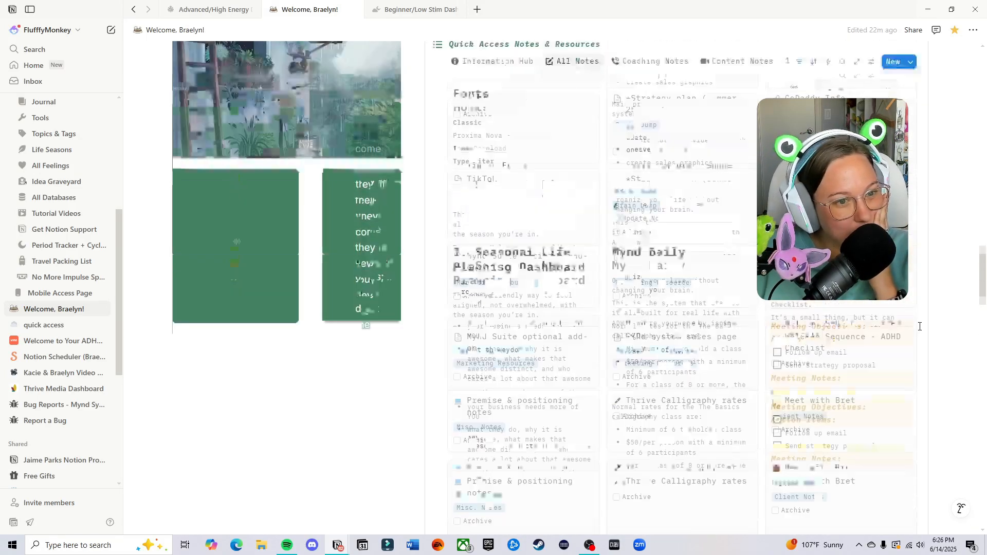
scroll(920, 326, up, 2)
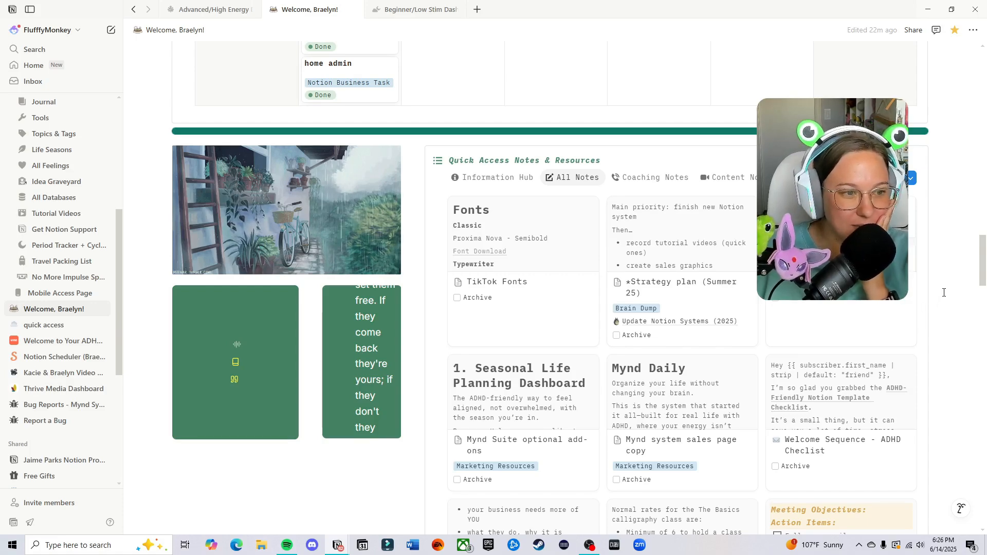
scroll(936, 287, down, 15)
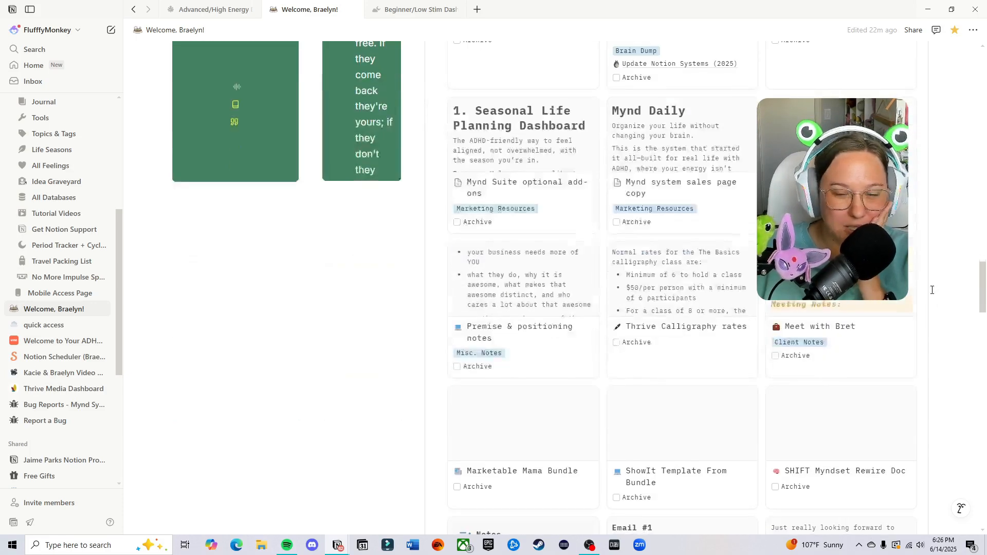
scroll(929, 293, down, 9)
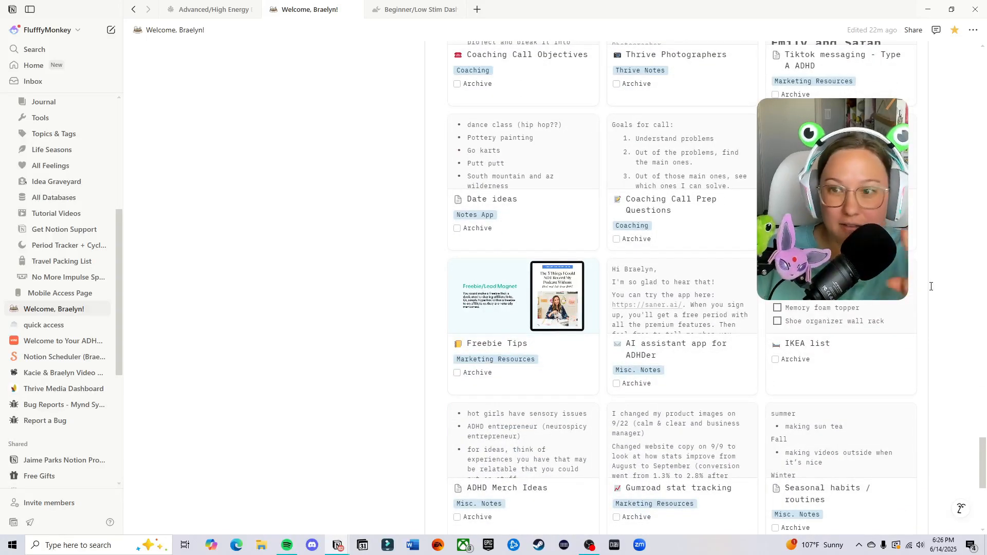
scroll(932, 282, down, 5)
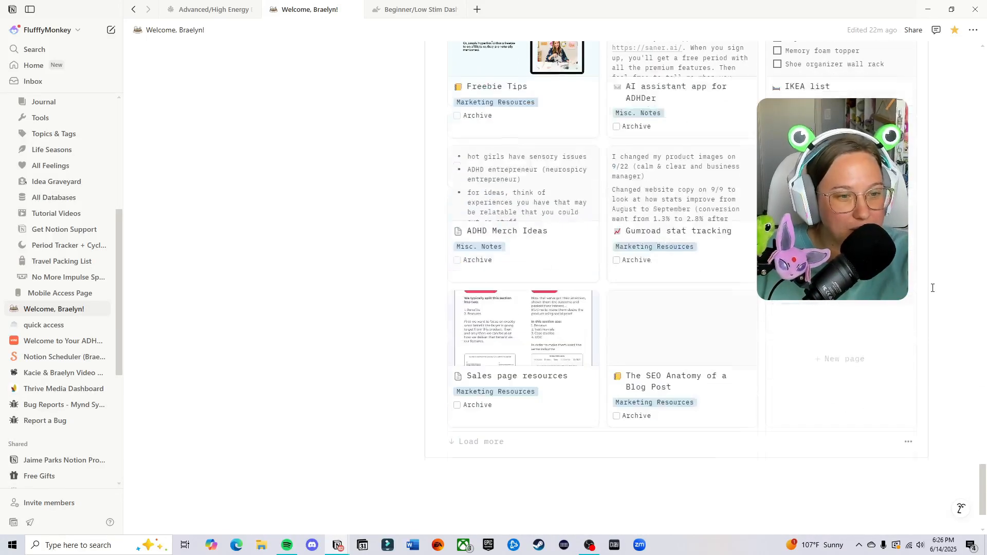
scroll(928, 300, up, 20)
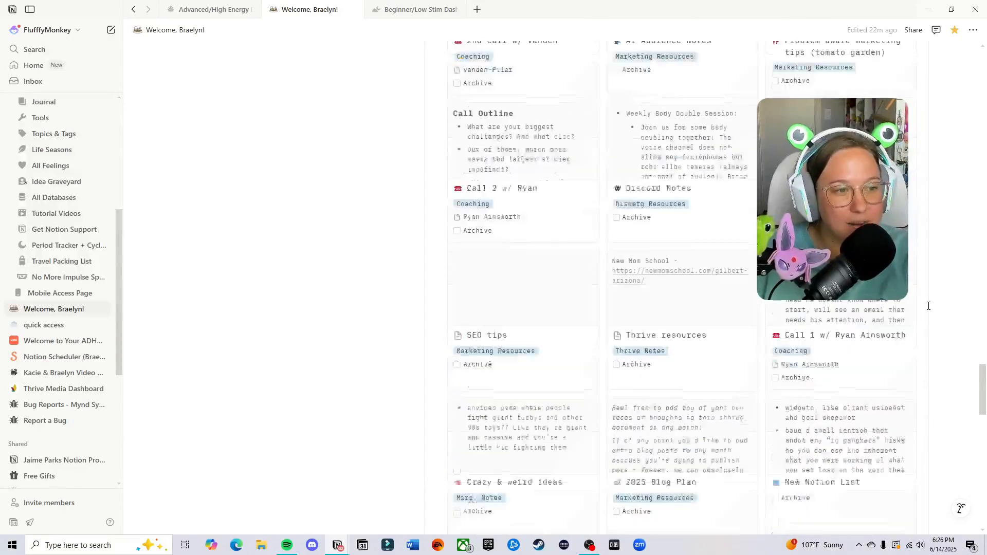
scroll(930, 308, up, 5)
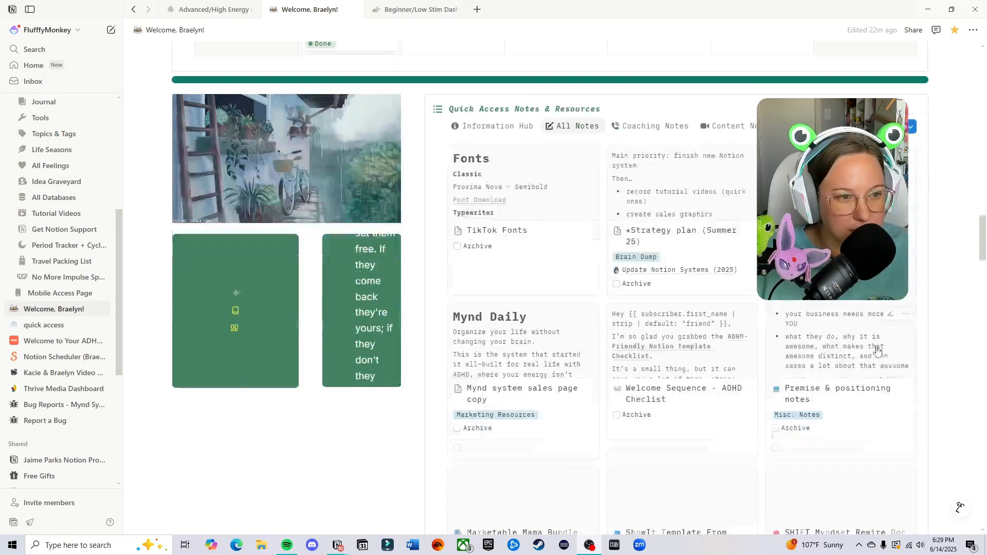
scroll(877, 350, up, 1)
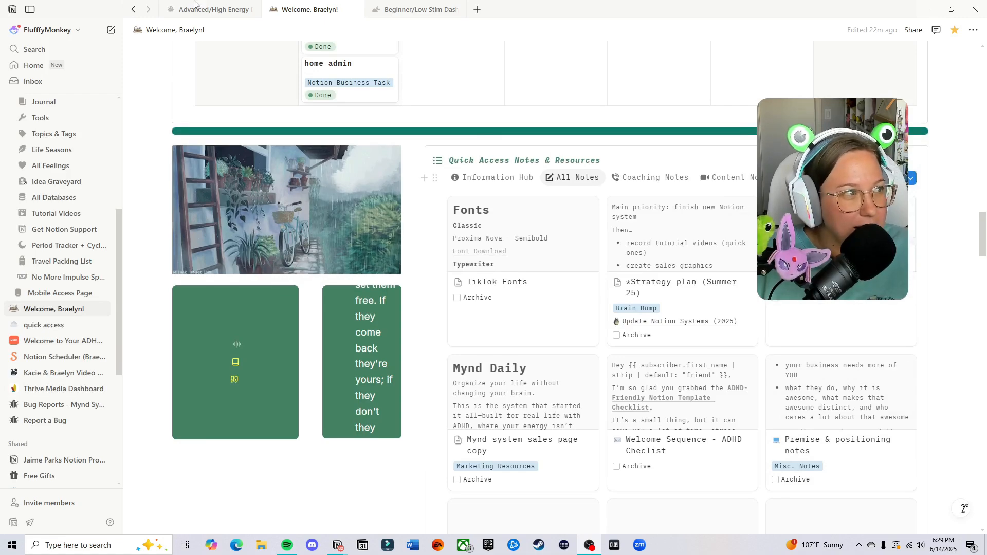
Step: On the Advanced/High Energy Dashboard, open the resource "I am not my thoughts, but the observer of them" and examine its properties
click(194, 4)
scroll(683, 304, down, 15)
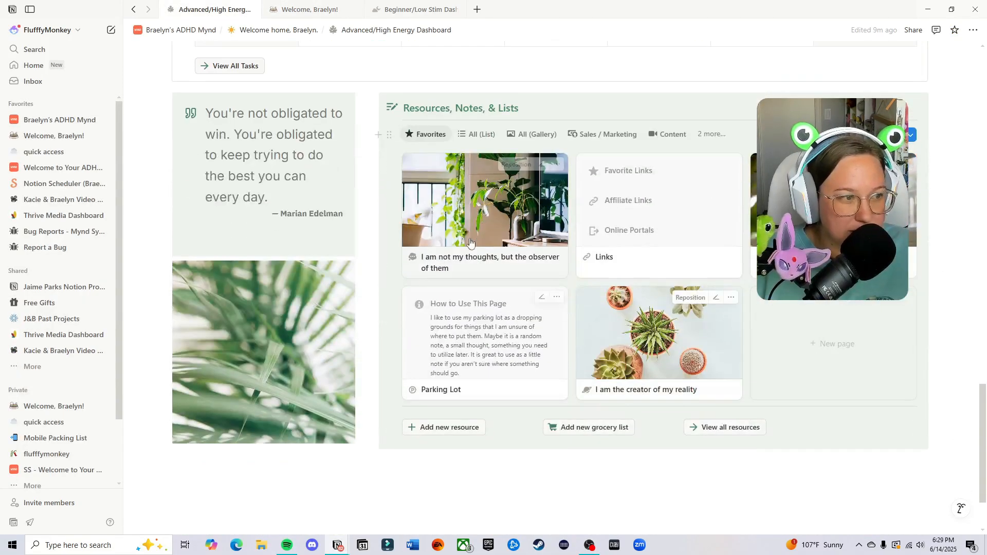
click(514, 247)
scroll(635, 314, down, 1)
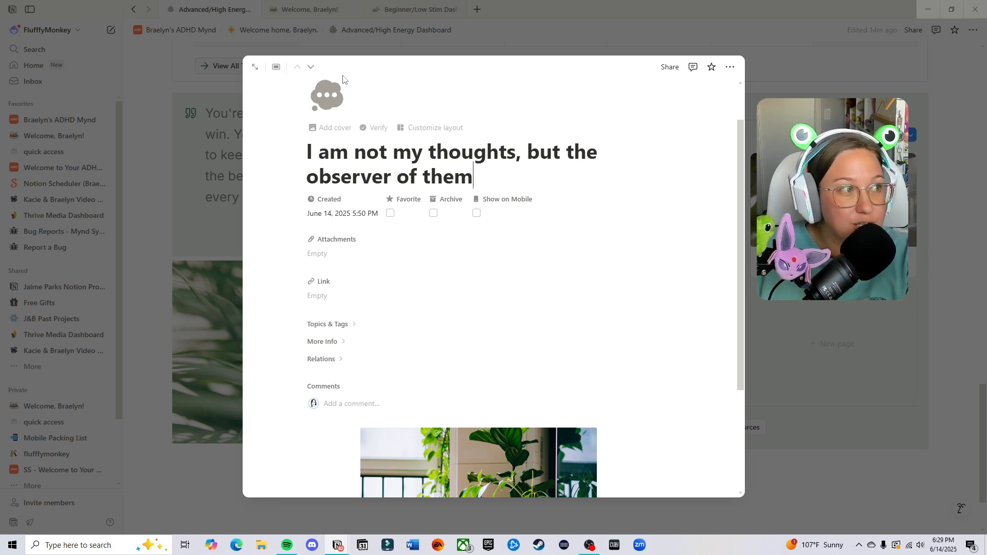
Step: Back on the old Welcome page, duplicate the All Notes view and display the copy as a table
click(297, 11)
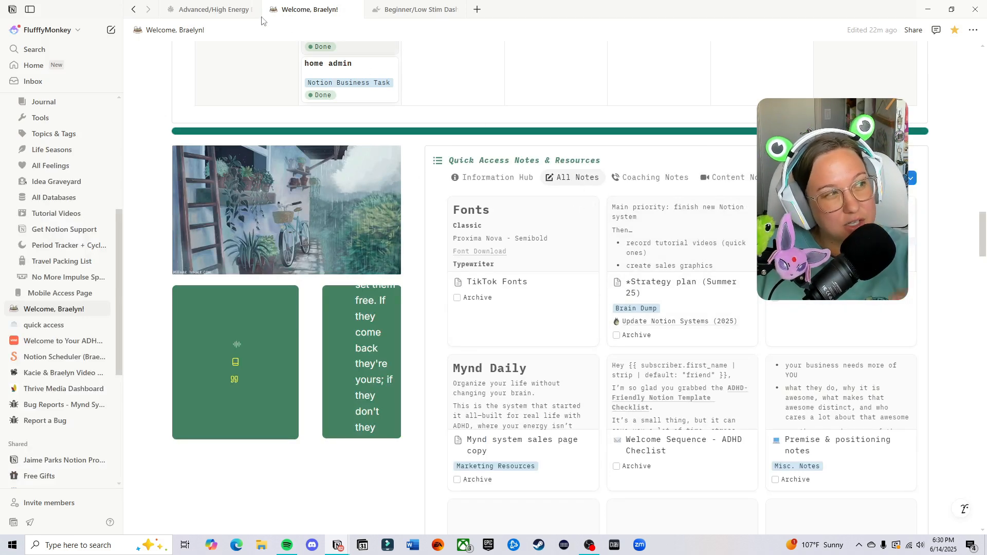
click(203, 7)
click(294, 11)
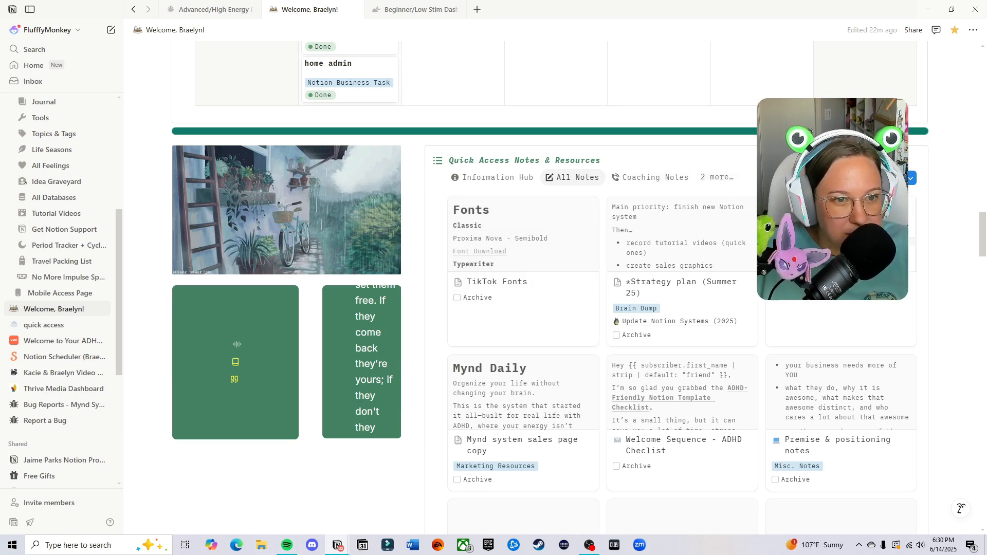
click(571, 176)
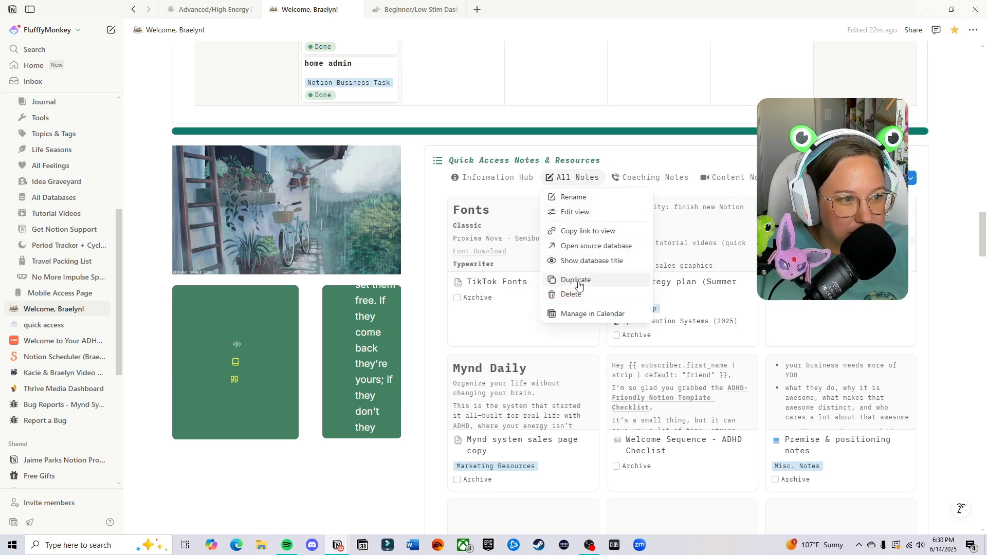
click(624, 274)
click(912, 246)
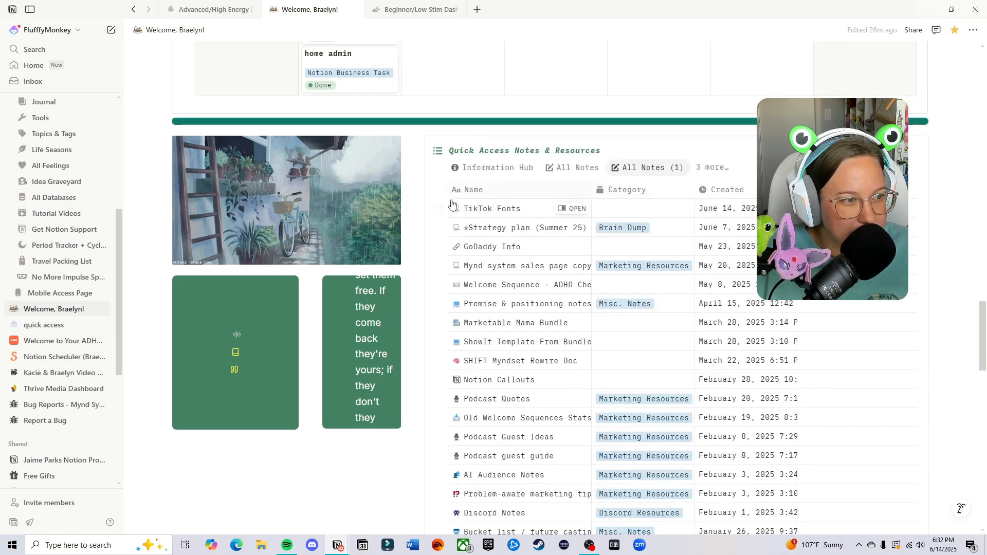
Step: Select all notes in the duplicated All Notes table and look through the selected rows
click(437, 193)
scroll(568, 253, down, 10)
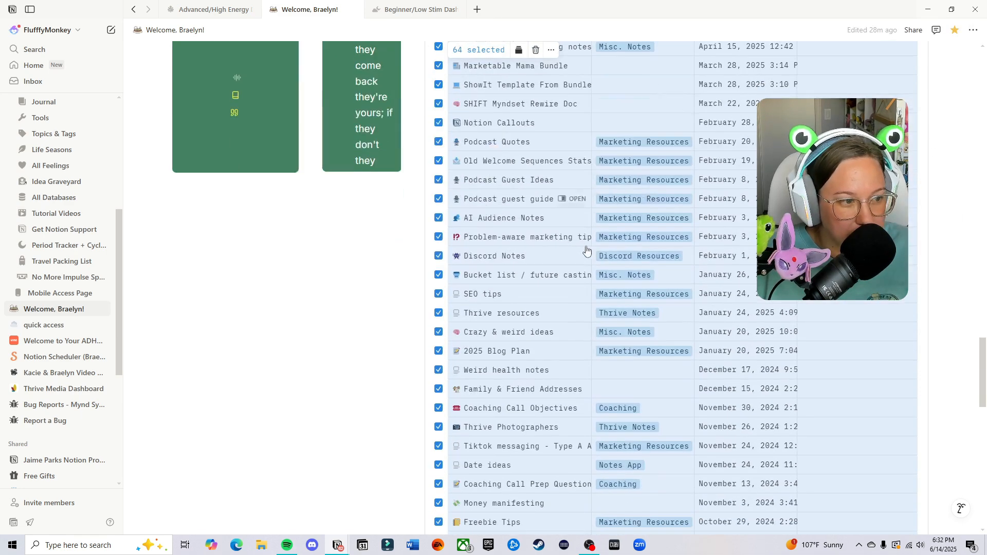
scroll(678, 236, down, 6)
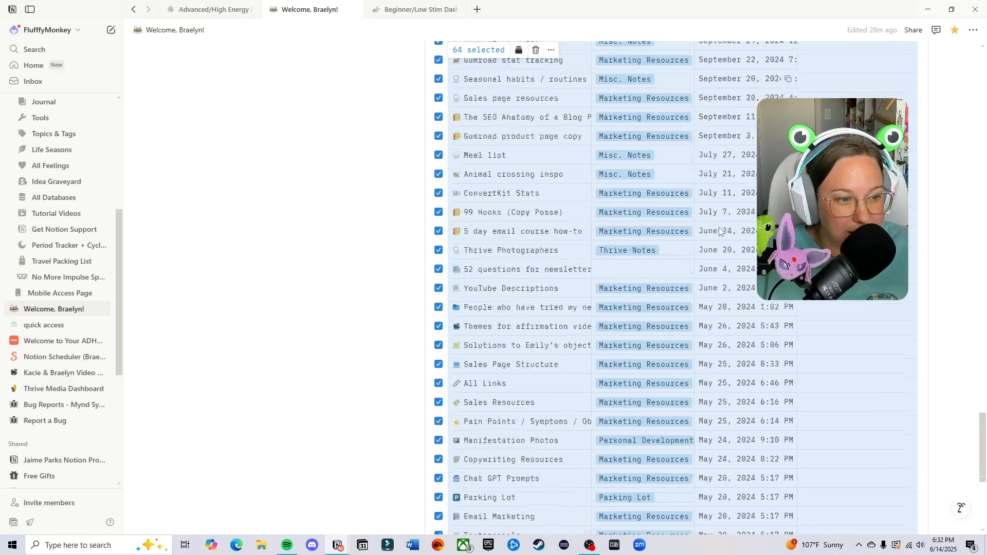
scroll(734, 231, up, 8)
scroll(669, 231, up, 7)
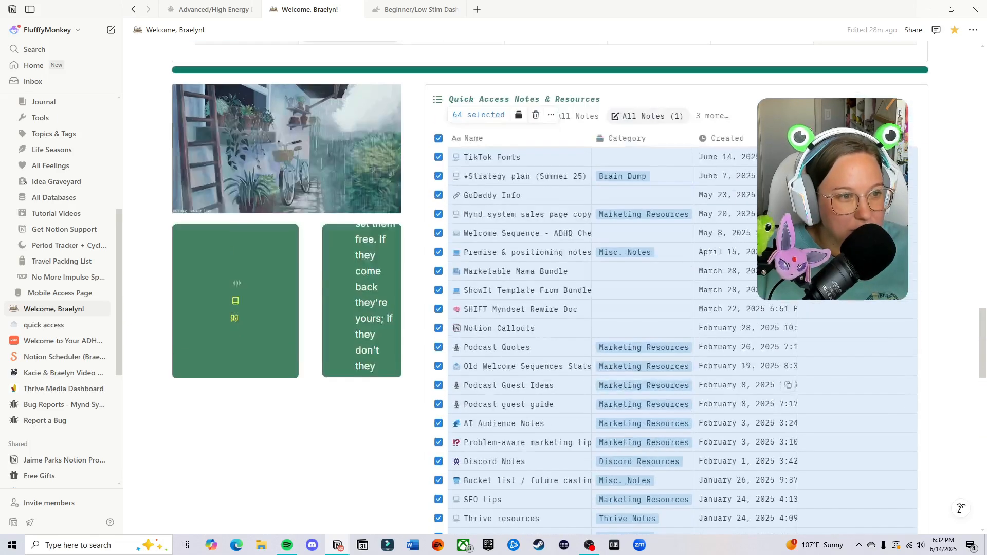
Step: Delete the Category property from the duplicated All Notes table
click(625, 138)
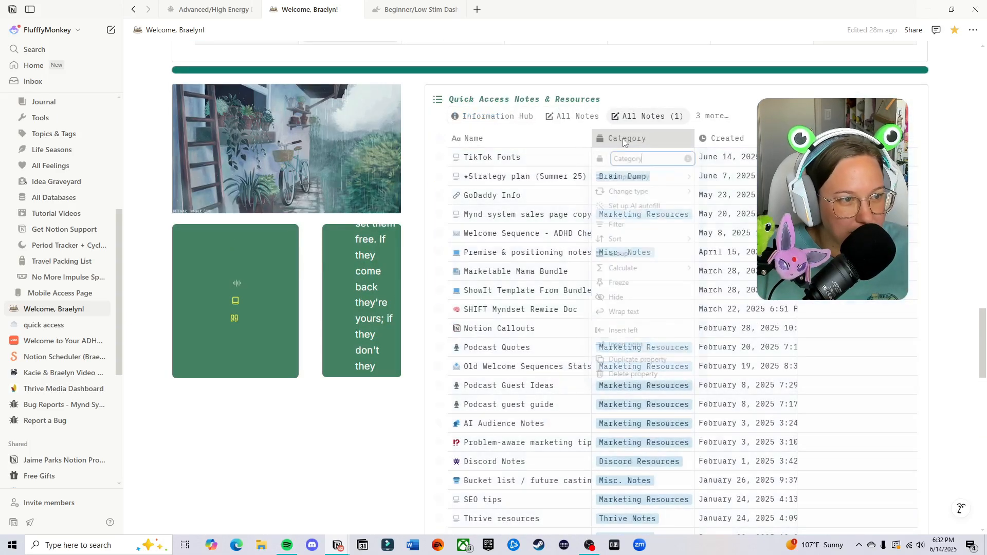
click(635, 381)
click(488, 281)
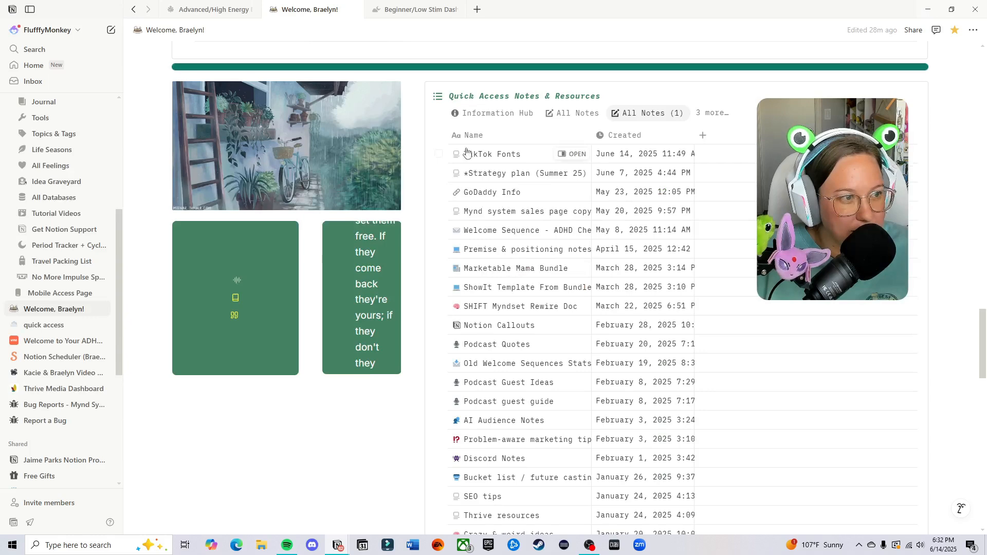
Step: Look through all rows of the notes table and delete the Created property from the BB25 - Resources database
click(439, 137)
scroll(695, 289, down, 20)
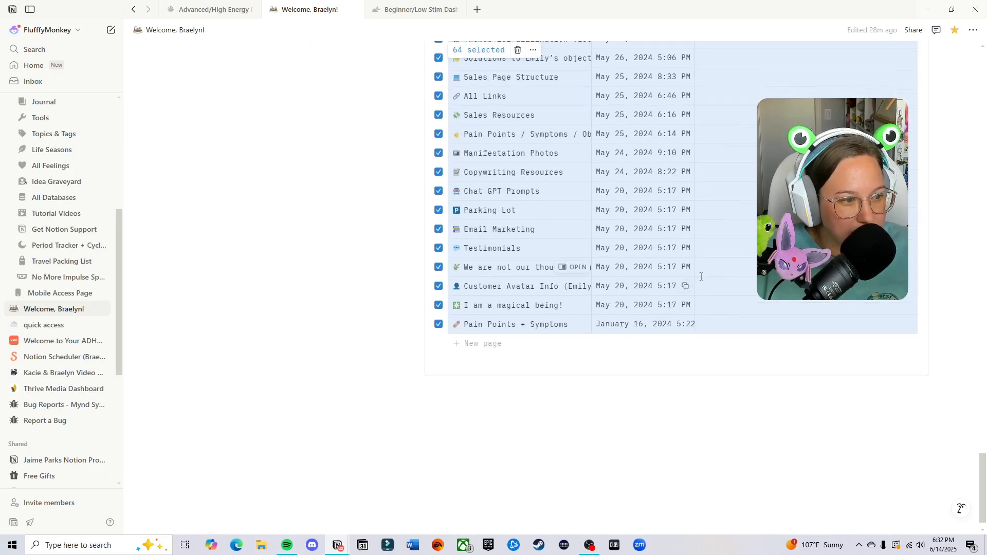
scroll(668, 327, up, 20)
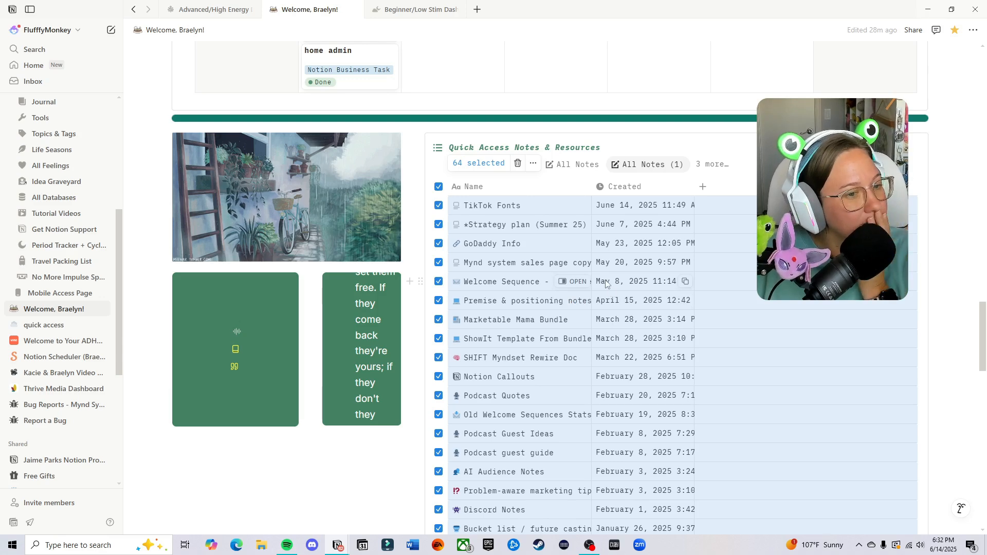
click(615, 187)
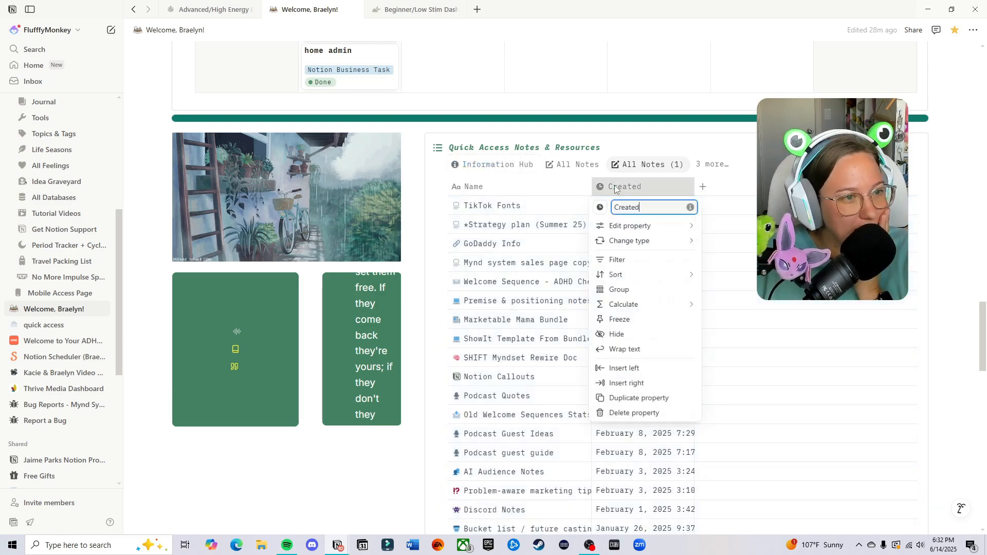
click(617, 413)
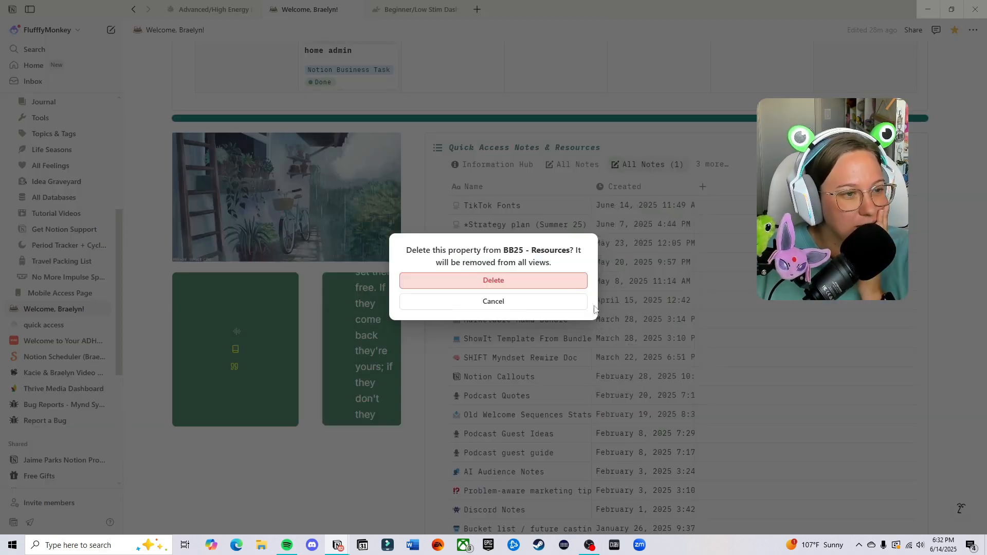
click(531, 279)
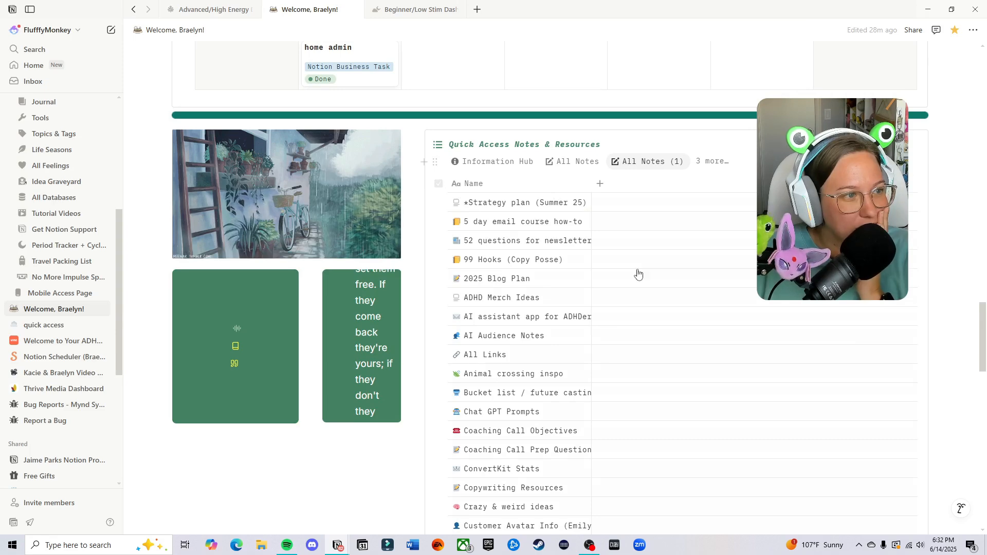
Step: Select every note in the table and move them all to the BB26 - Resources & Notes database
key(ctrl+a)
scroll(668, 282, down, 15)
scroll(687, 290, up, 10)
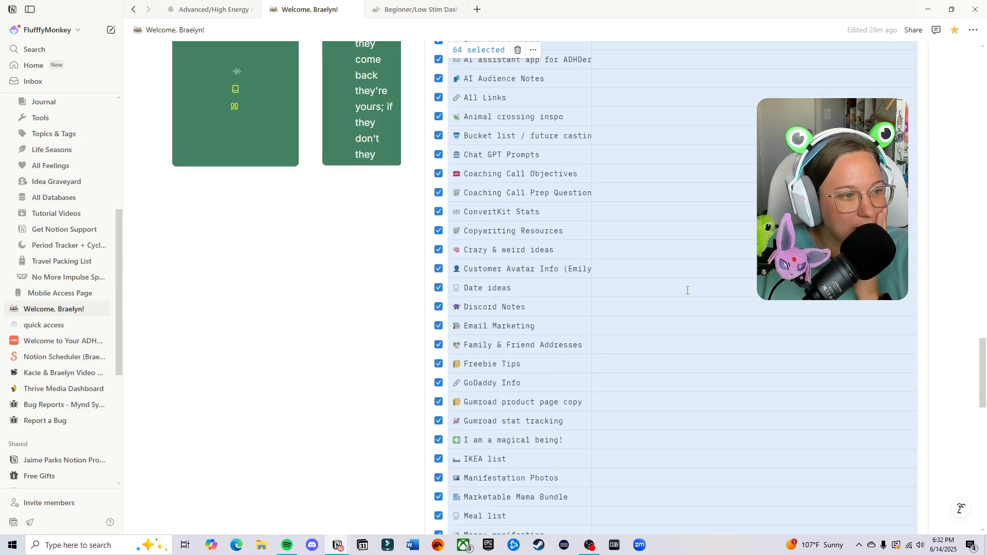
scroll(699, 280, up, 5)
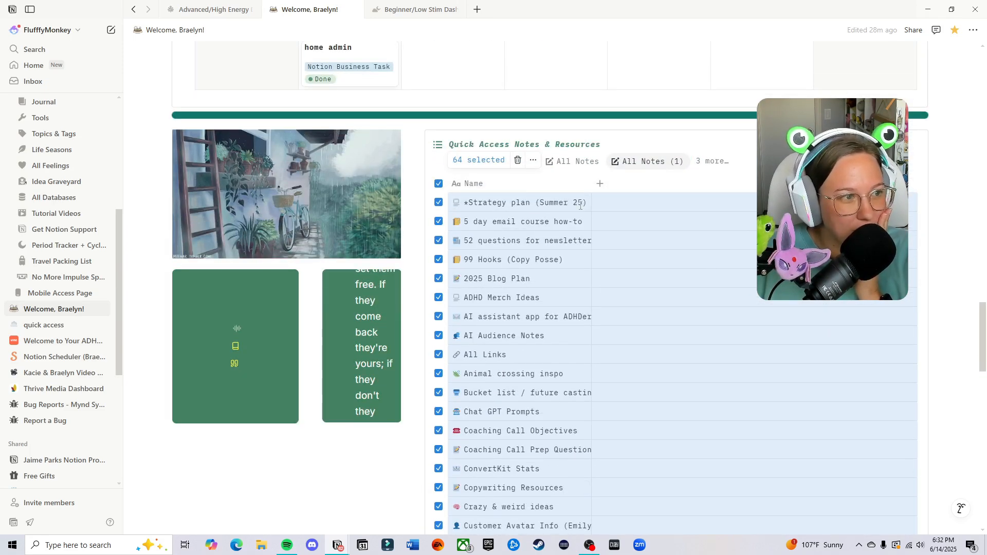
click(534, 161)
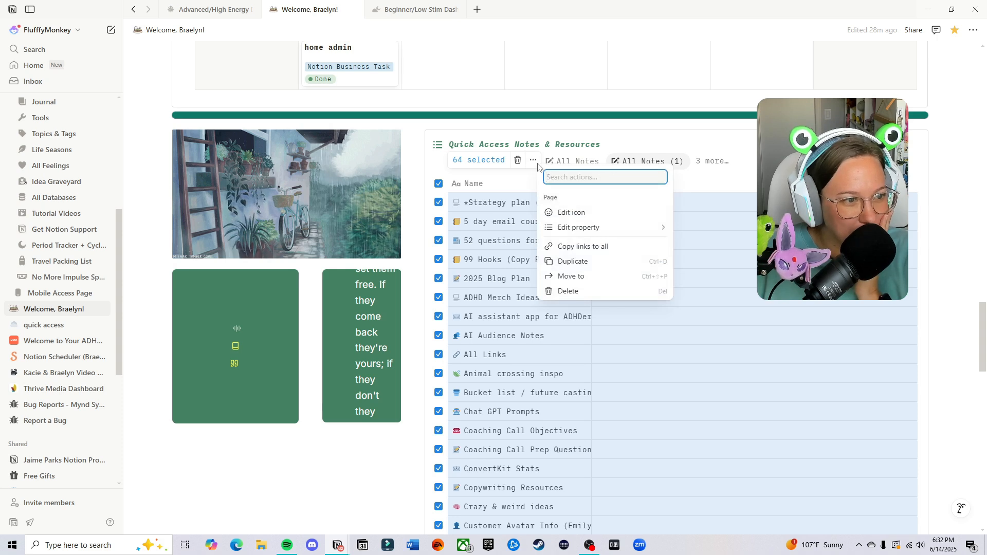
click(614, 279)
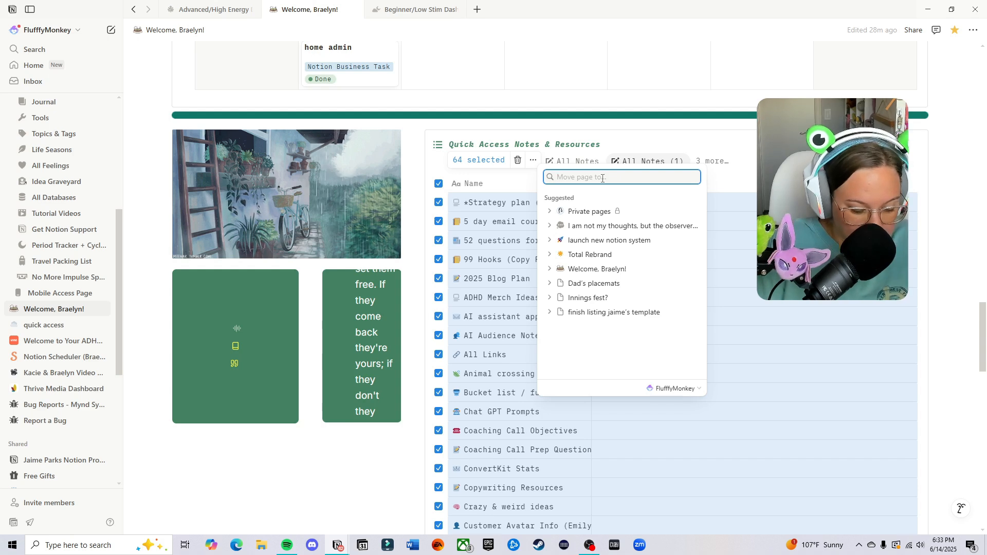
text(dd)
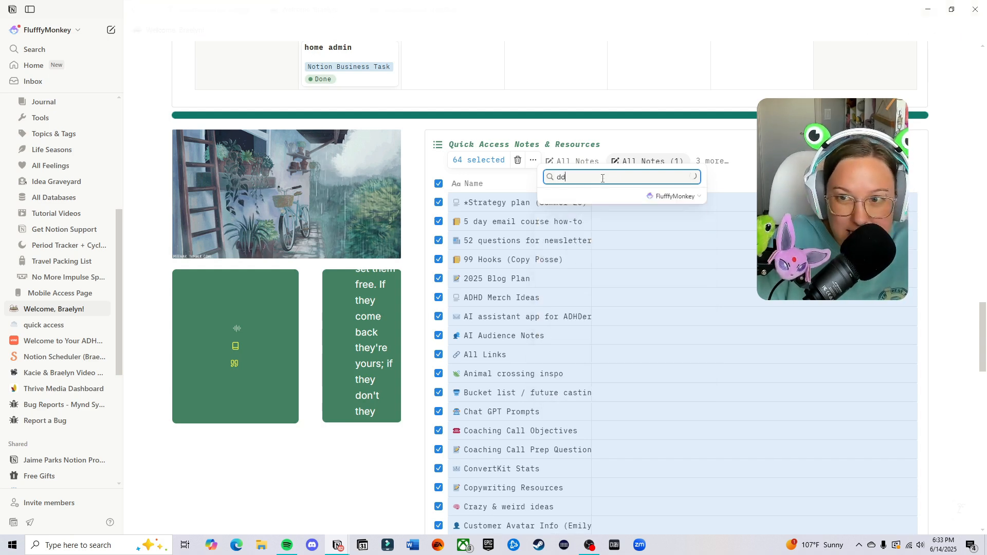
text(2)
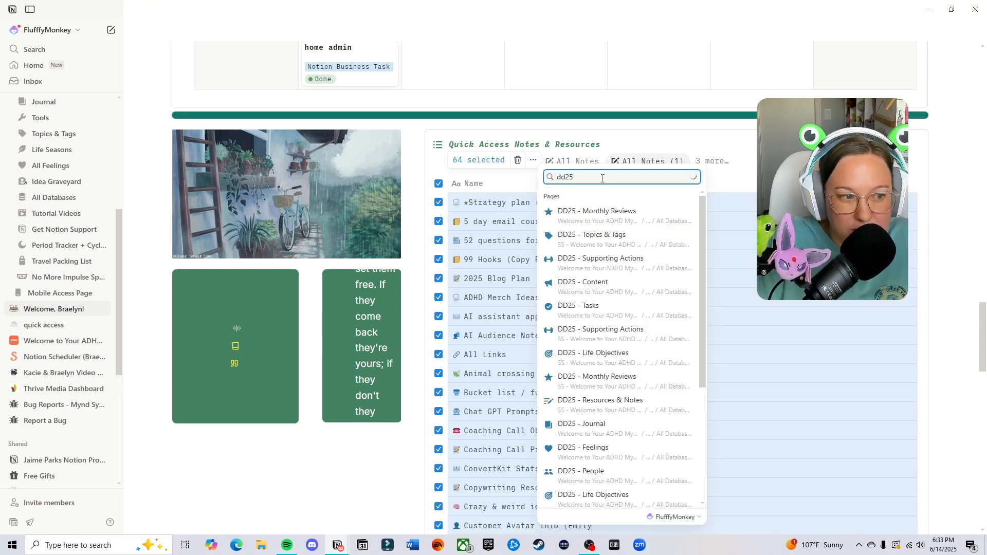
text(5)
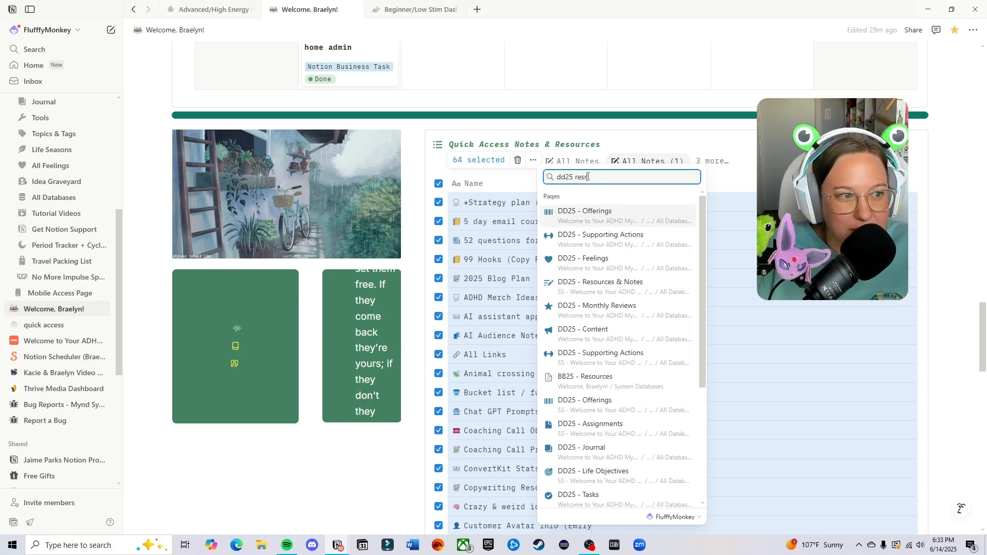
text(bb26)
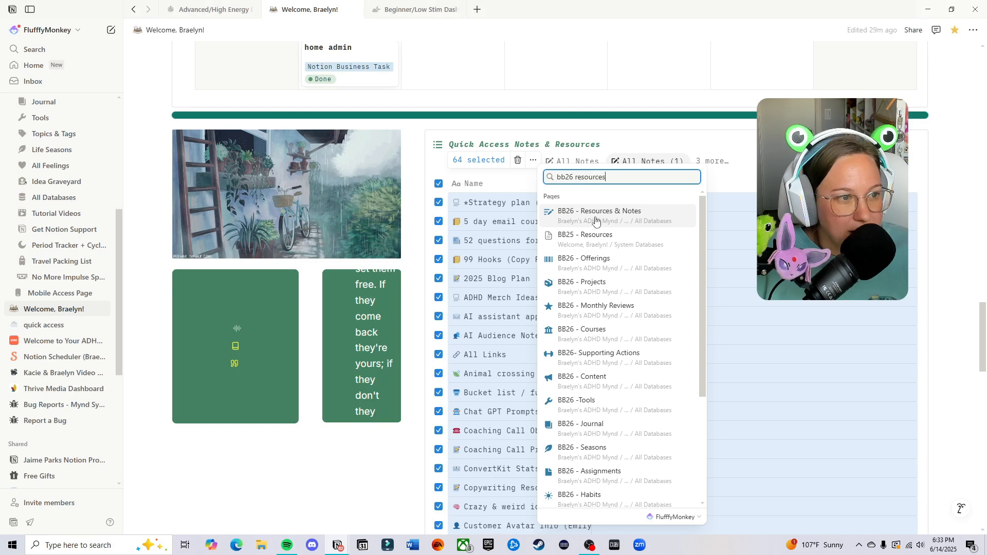
click(639, 222)
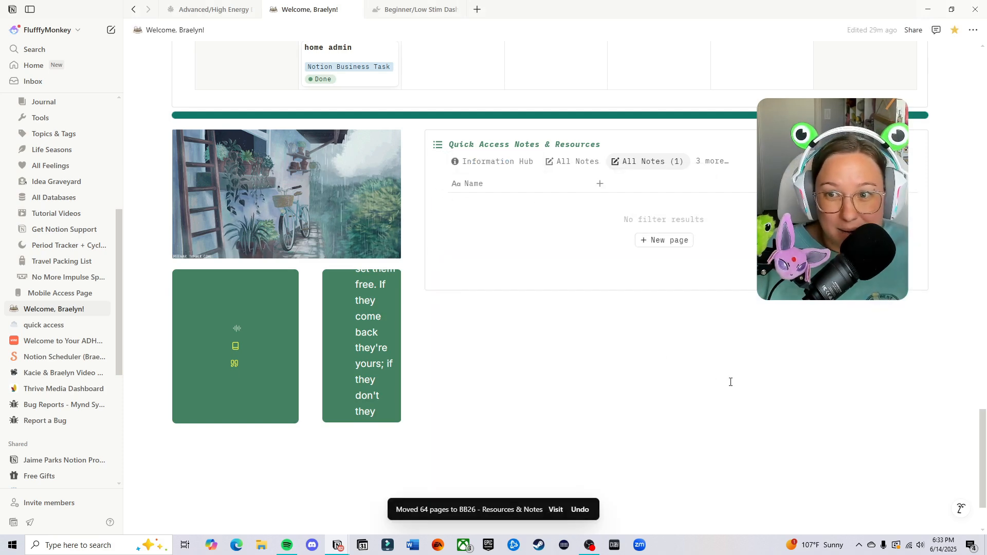
scroll(731, 382, up, 2)
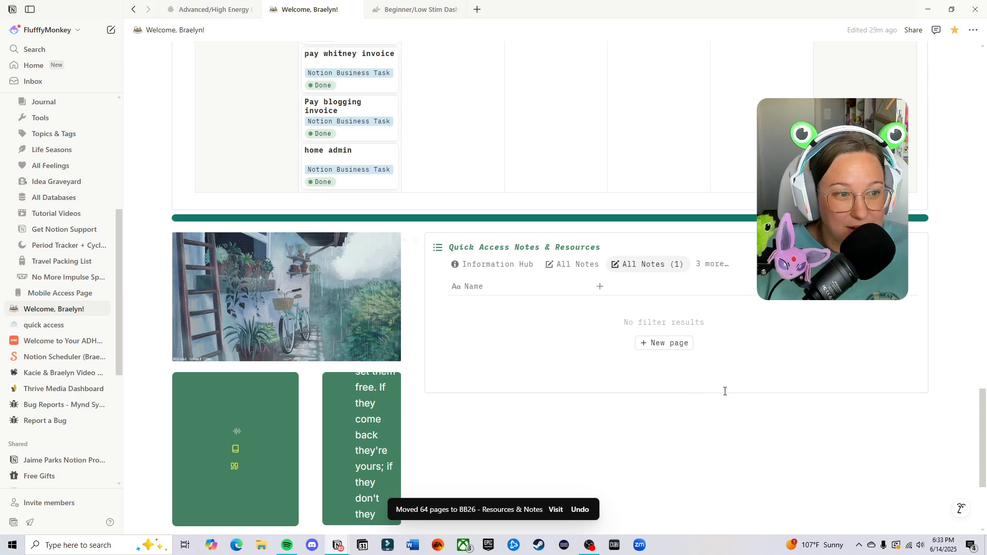
Step: On the Advanced/High Energy Dashboard, close the open resource and look through the migrated notes in the All (List) view of Resources, Notes, & Lists
click(213, 10)
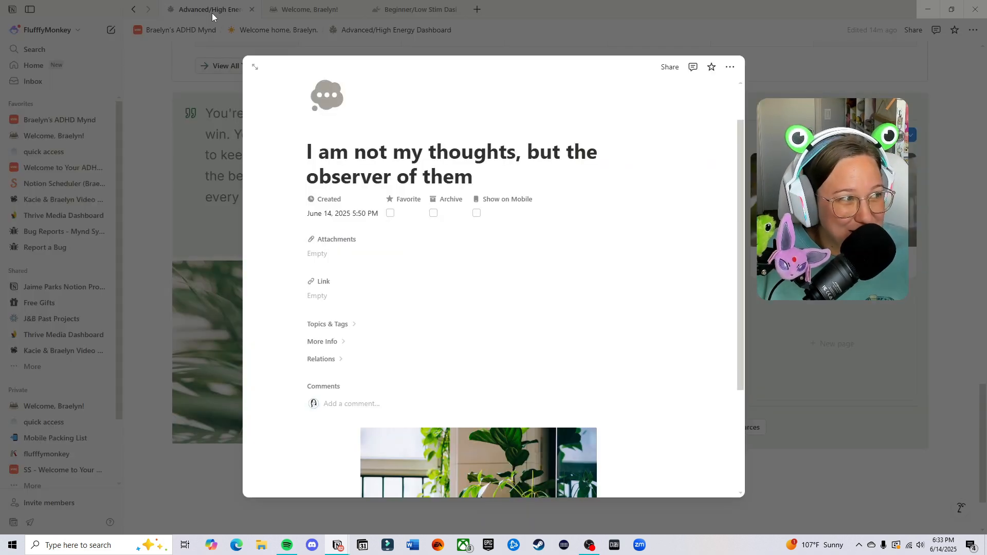
click(862, 334)
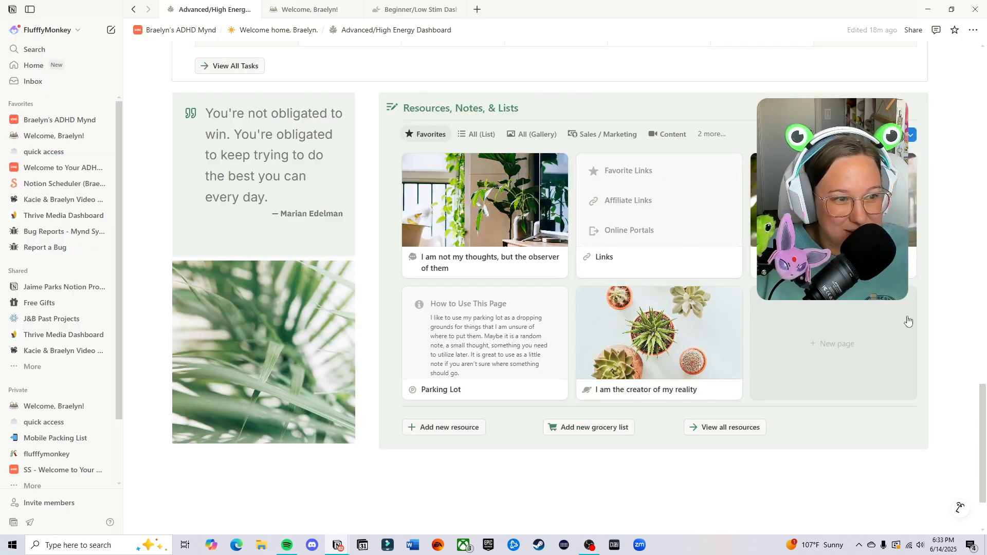
click(473, 135)
scroll(740, 297, down, 5)
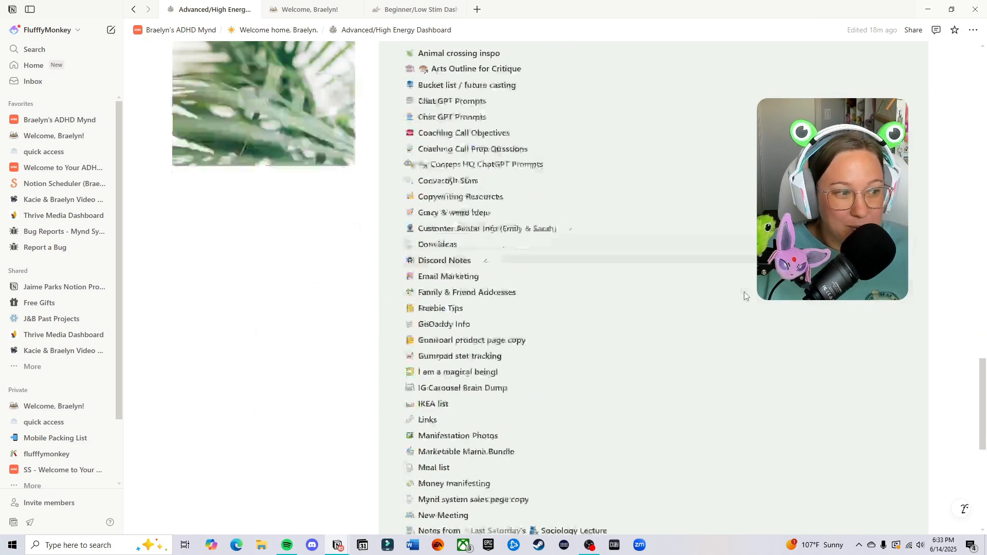
scroll(744, 296, down, 5)
scroll(754, 275, up, 15)
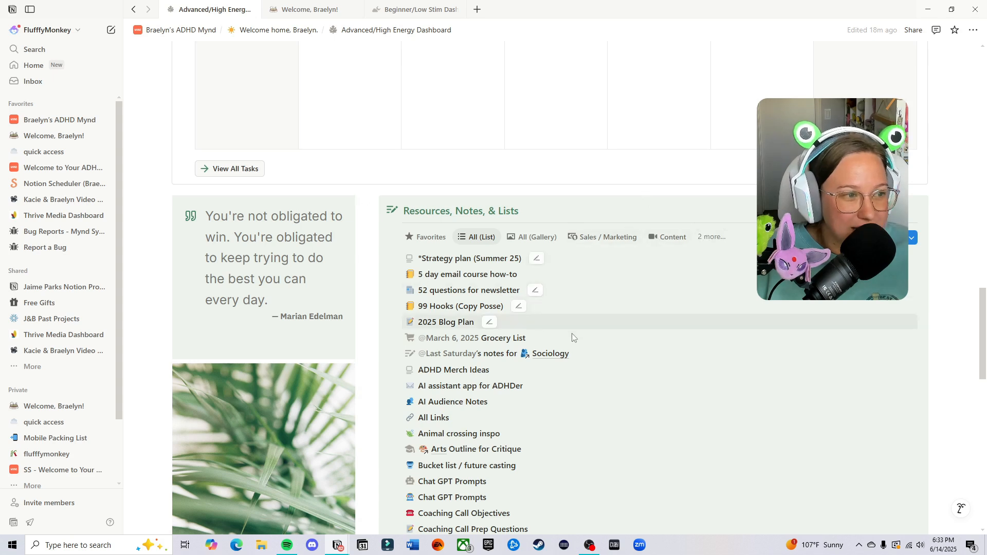
click(531, 242)
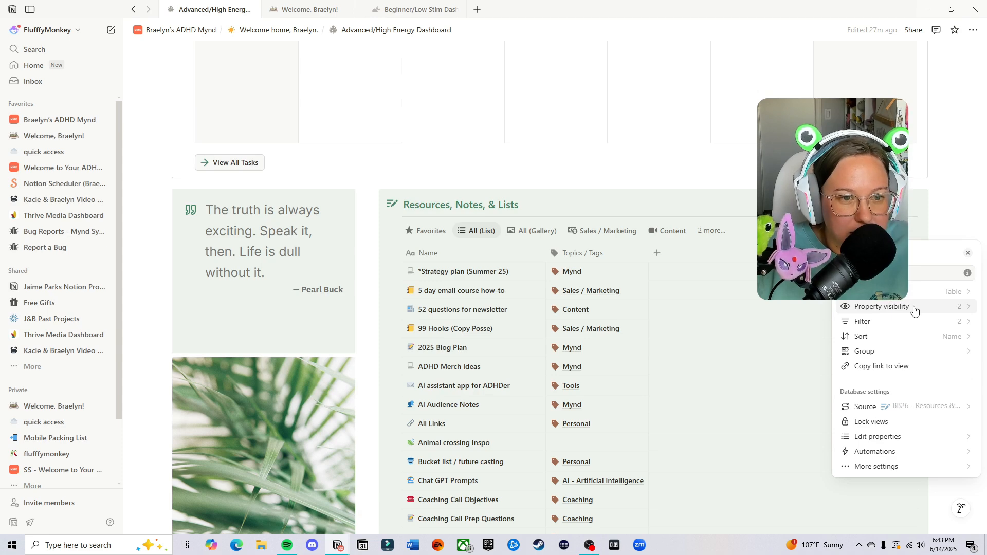
Step: Check the property visibility of the All (List) table and review the topics and tags assigned to each resource
click(914, 311)
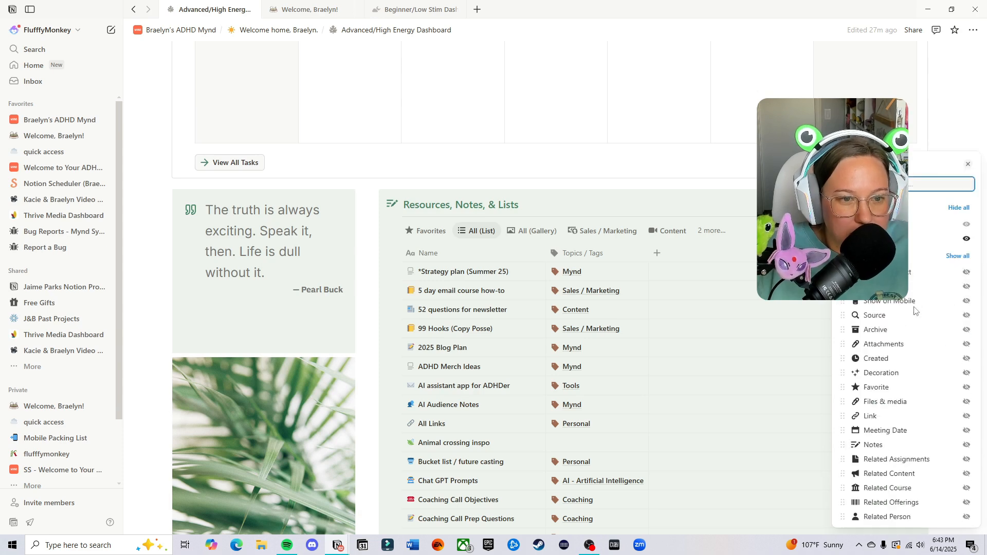
click(749, 301)
scroll(629, 315, down, 10)
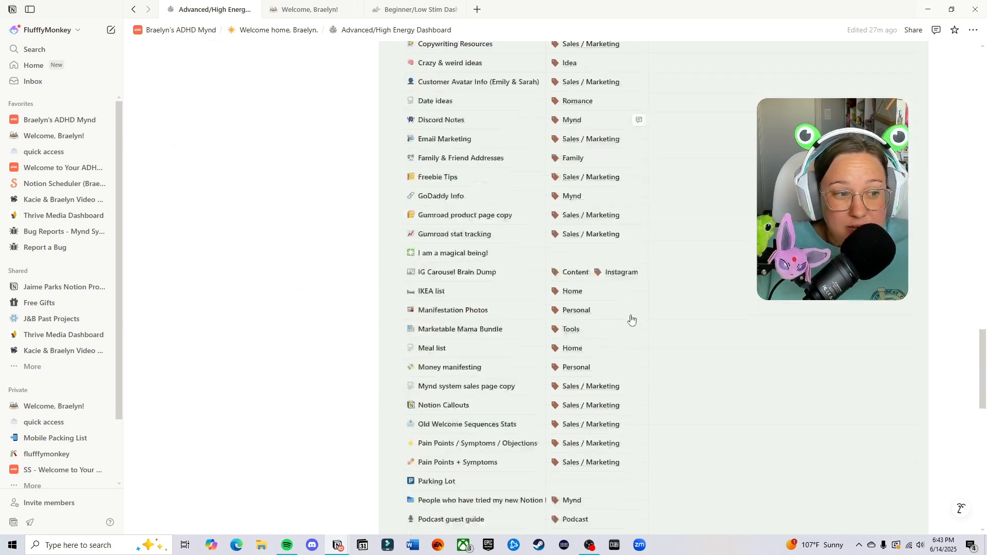
scroll(631, 320, down, 13)
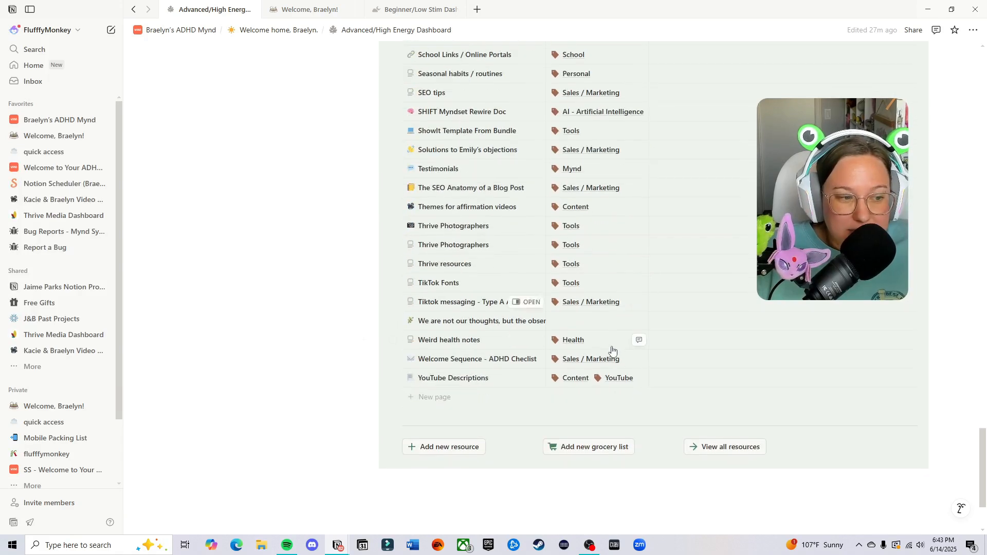
scroll(612, 350, up, 20)
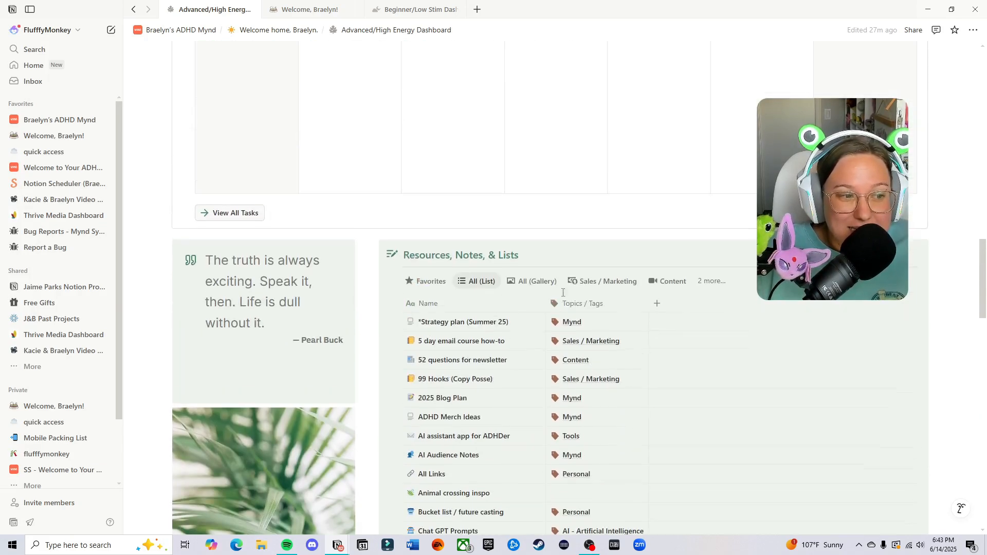
scroll(330, 73, up, 3)
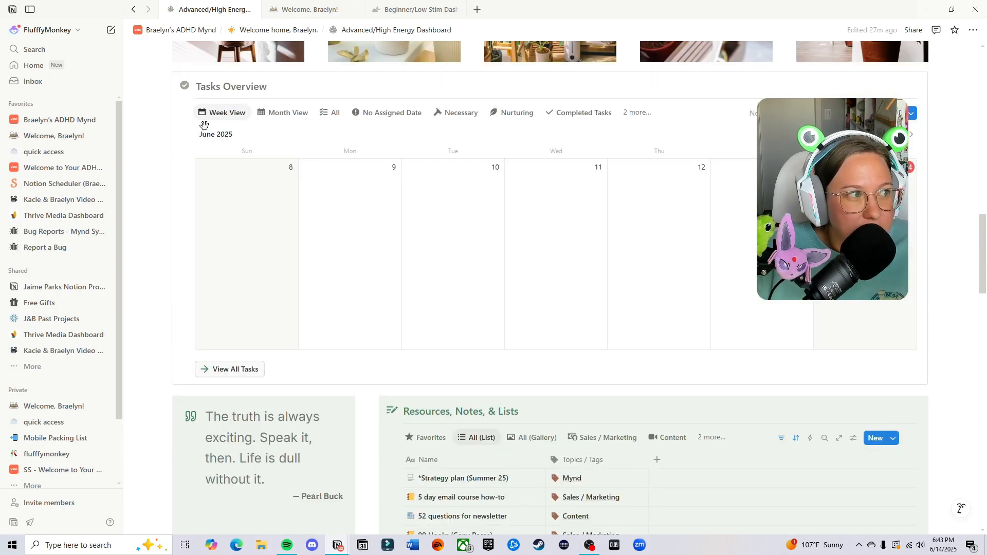
Step: Go back to the Welcome home page, open the Topics & Tags page and look through its tag cards
click(255, 28)
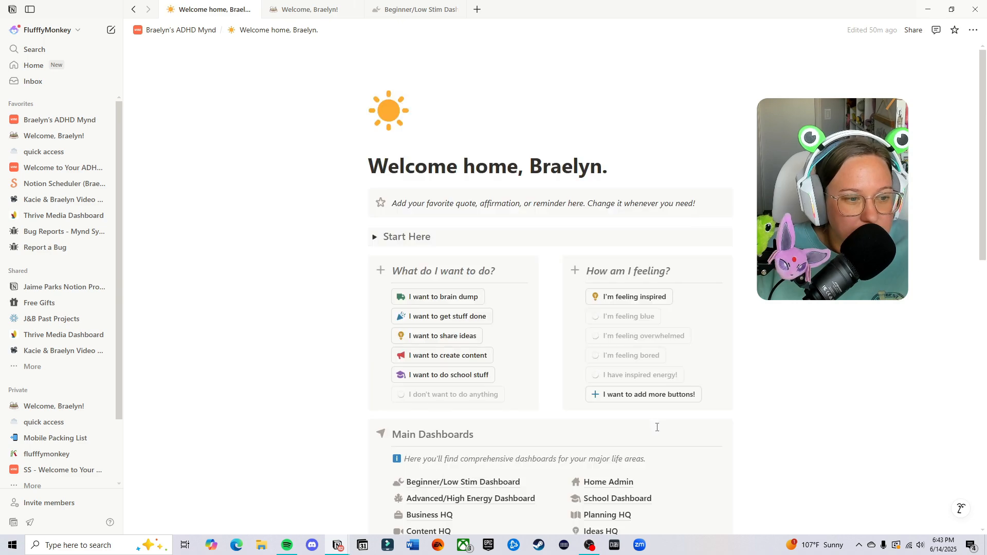
scroll(658, 427, down, 5)
scroll(664, 416, down, 2)
click(632, 324)
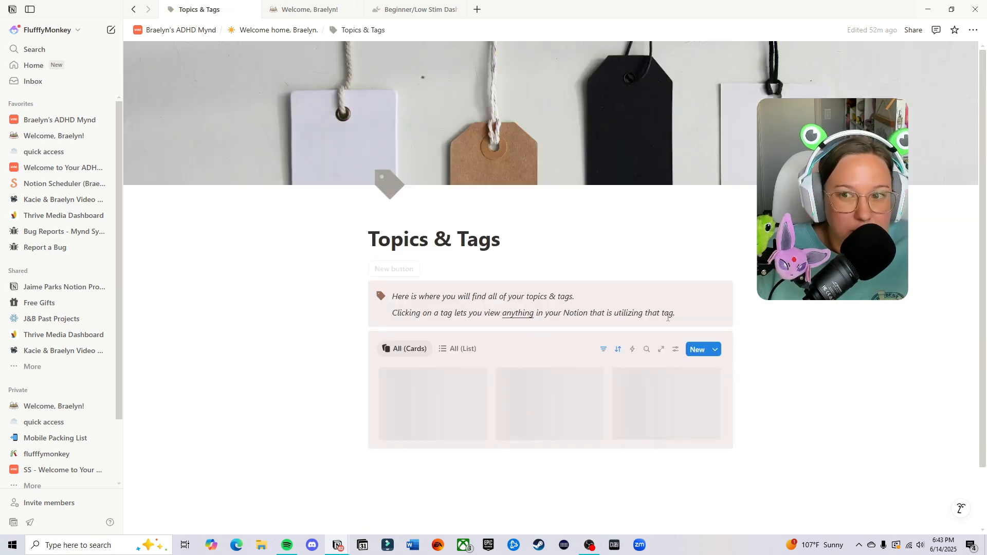
scroll(550, 288, down, 4)
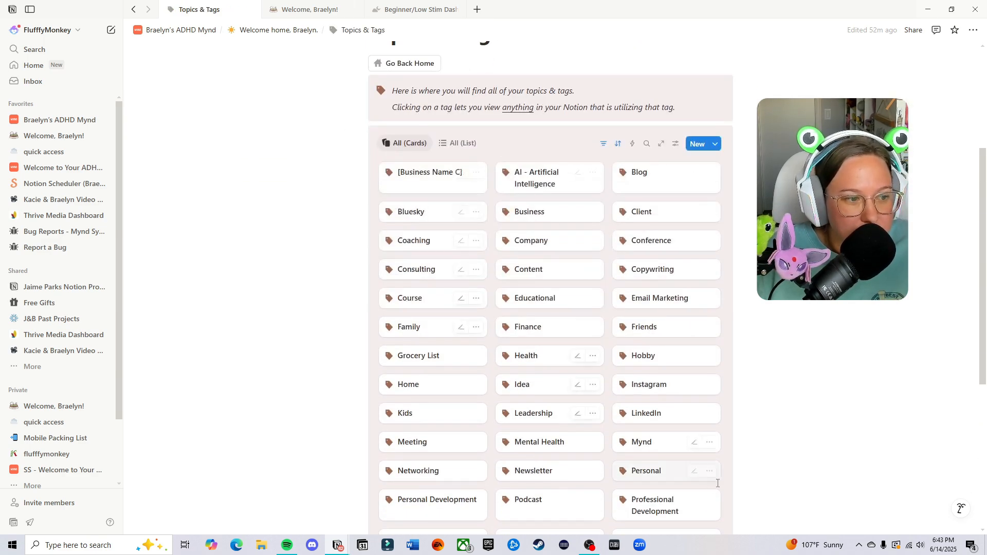
scroll(791, 406, down, 4)
scroll(657, 293, up, 5)
Step: Apply the [New Topic & Tag] template to the AI - Artificial Intelligence tag and look through its tagged sections down to Tagged Tools
click(550, 234)
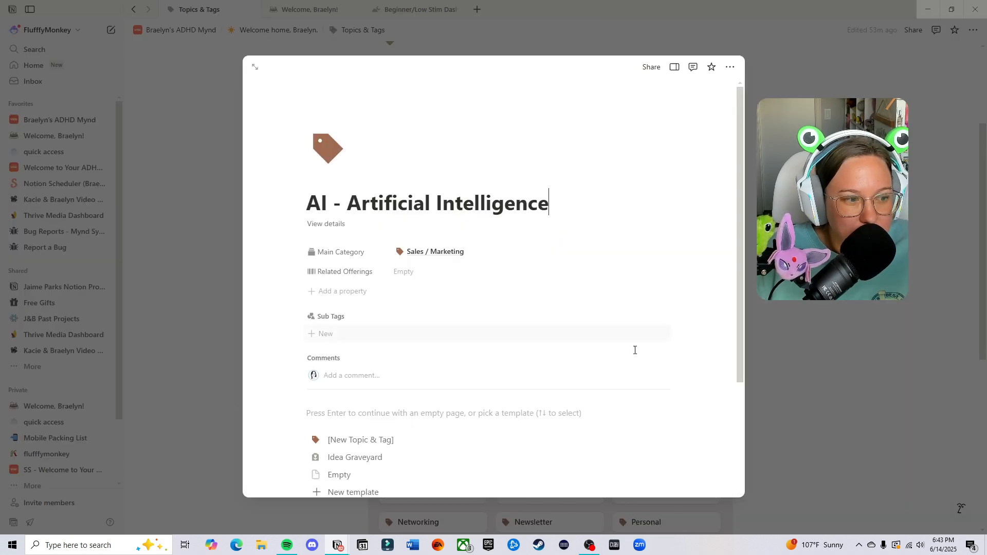
scroll(643, 342, down, 4)
scroll(565, 329, up, 2)
click(362, 352)
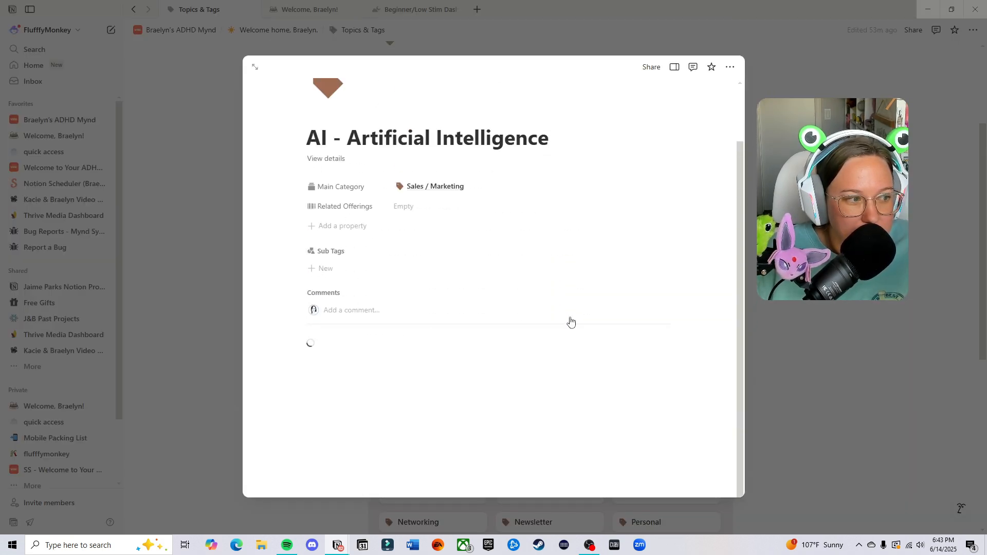
scroll(689, 291, down, 9)
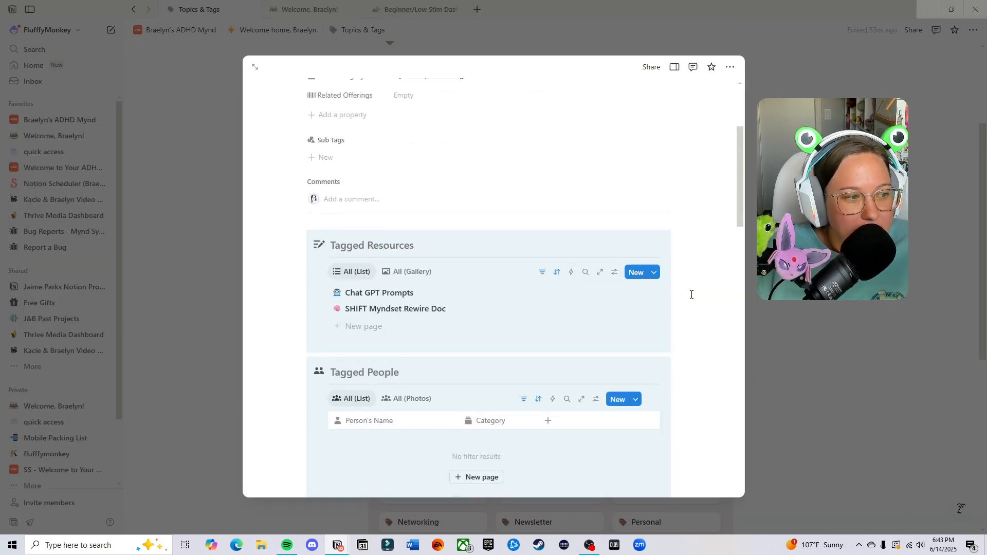
scroll(604, 340, down, 12)
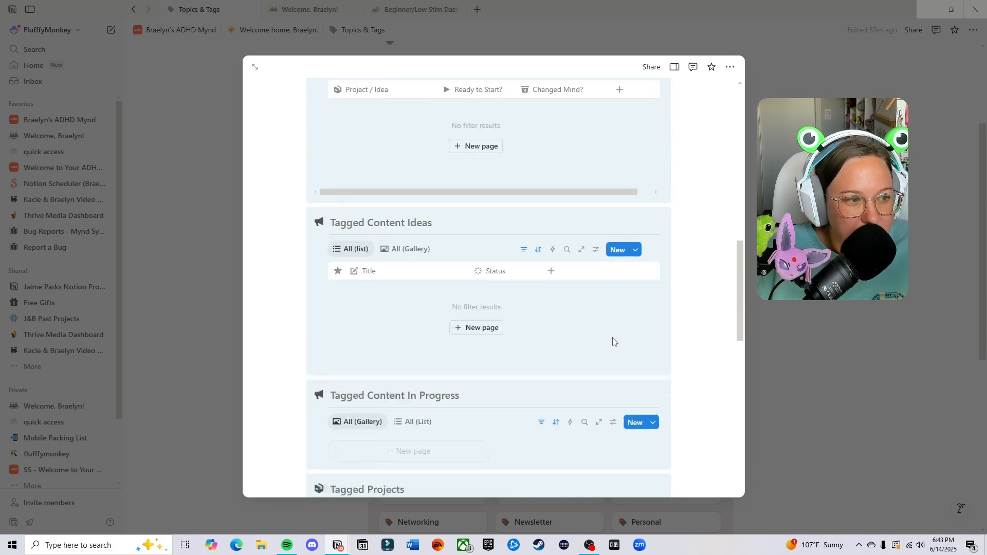
scroll(689, 318, down, 5)
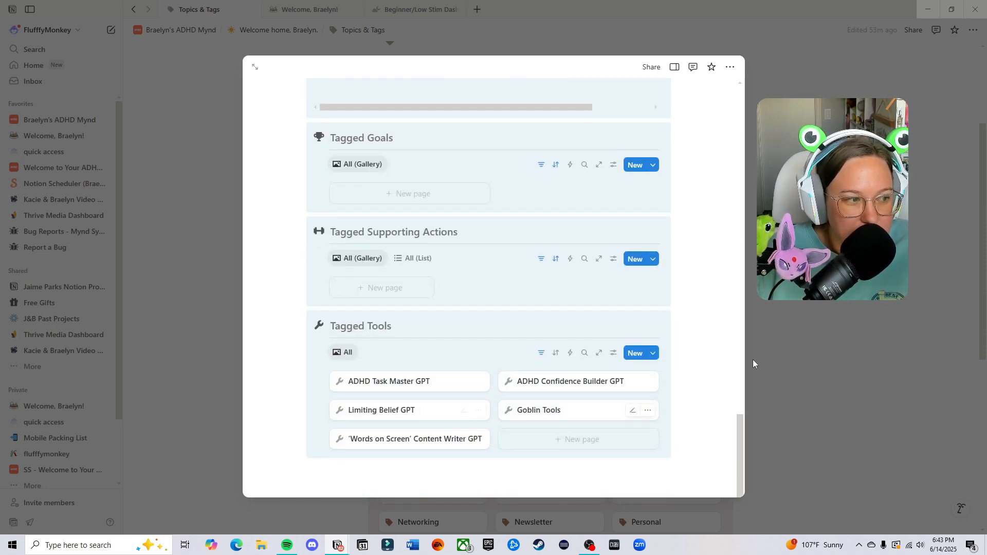
Step: Review the AI - Artificial Intelligence tag page from its properties down to Tagged Resources and Tagged People, and close it
scroll(688, 293, up, 8)
scroll(705, 306, up, 10)
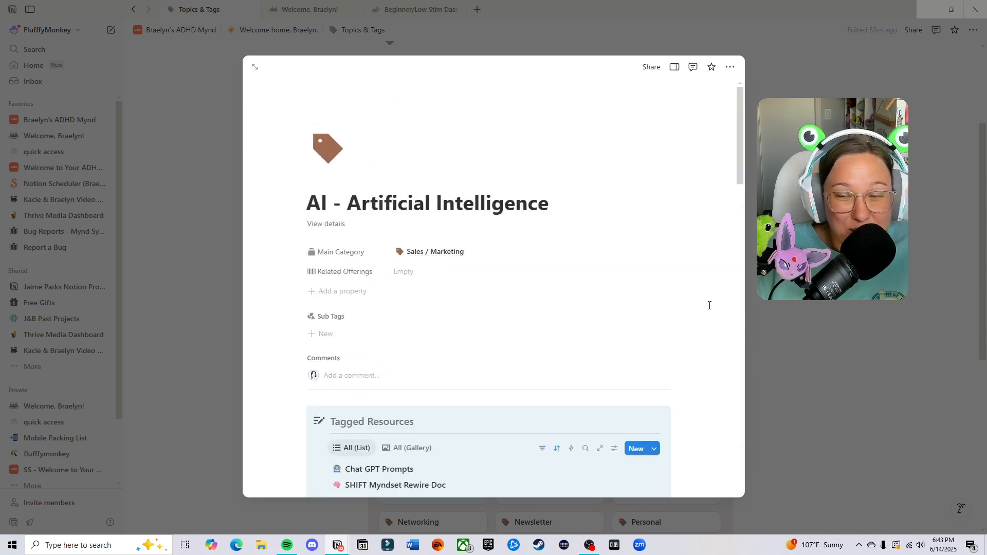
scroll(702, 279, down, 2)
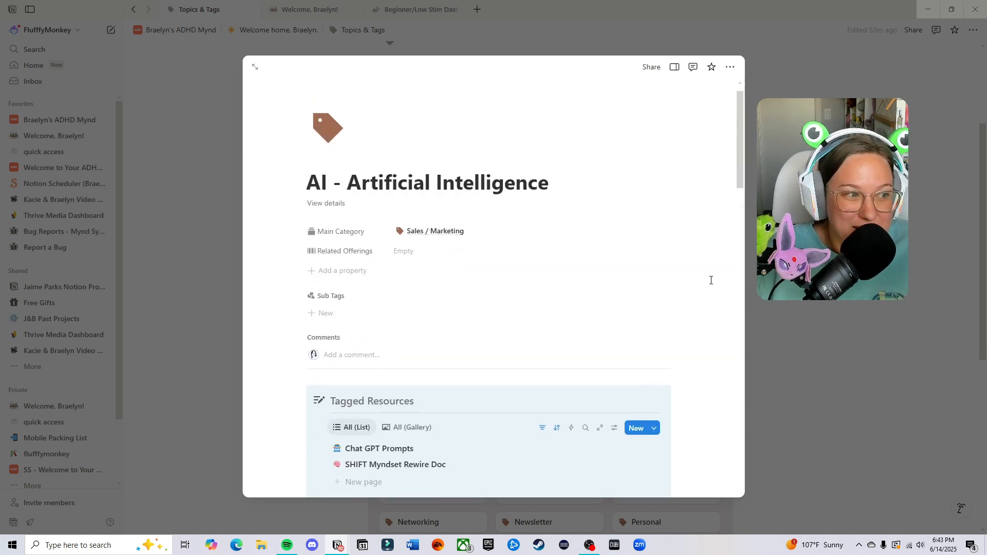
scroll(710, 335, down, 3)
click(750, 336)
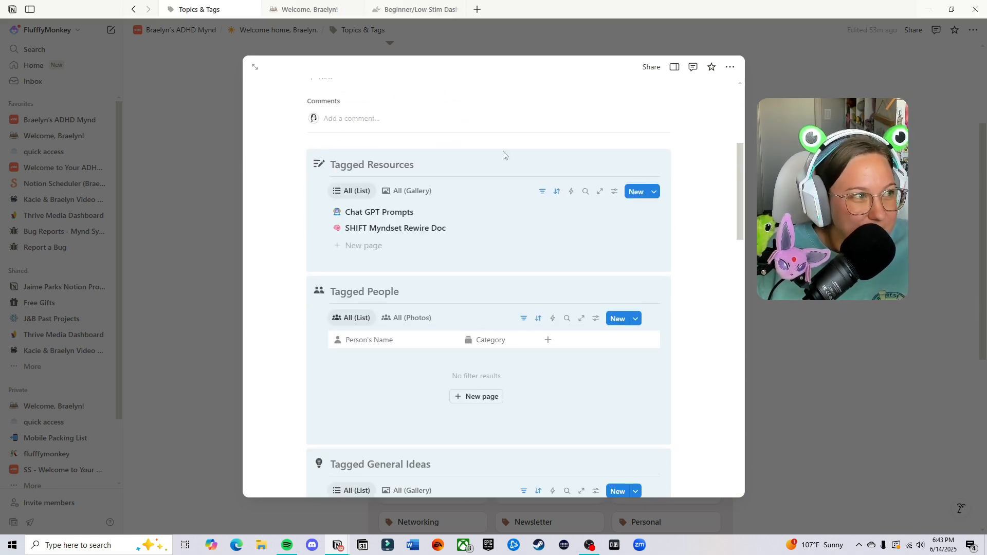
Step: Return to the Welcome home page and open the Advanced/High Energy Dashboard at its Resources, Notes, & Lists section
click(282, 34)
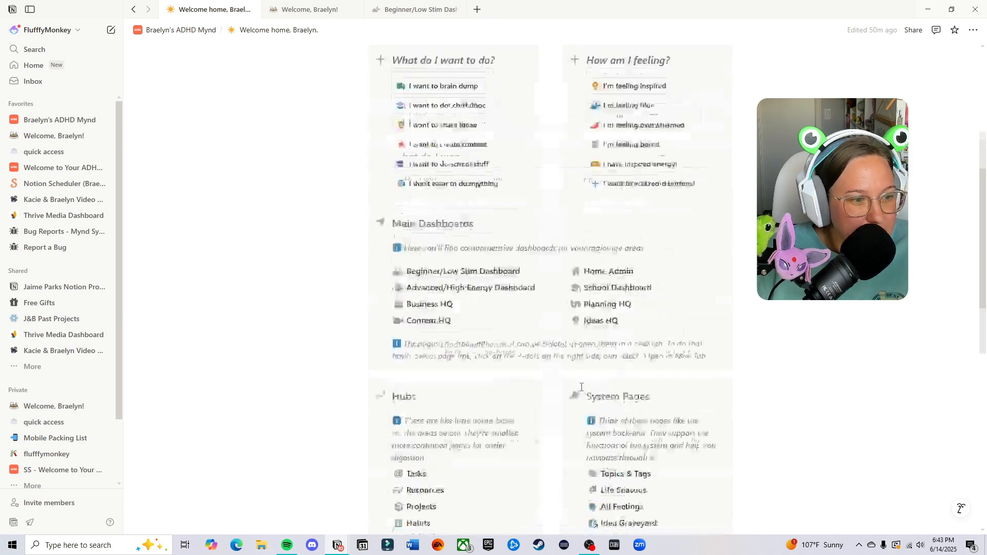
scroll(443, 211, down, 2)
click(473, 191)
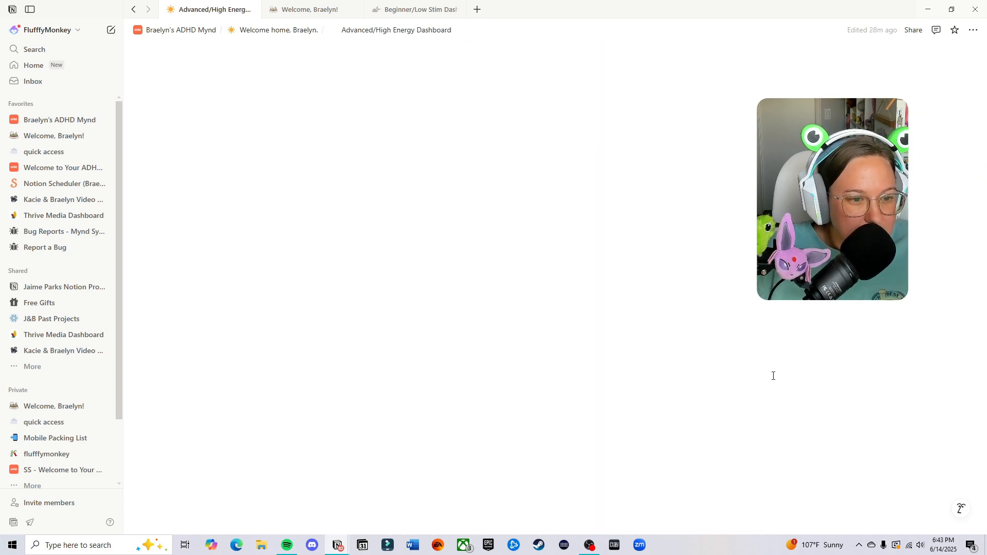
scroll(750, 377, down, 4)
scroll(749, 378, down, 4)
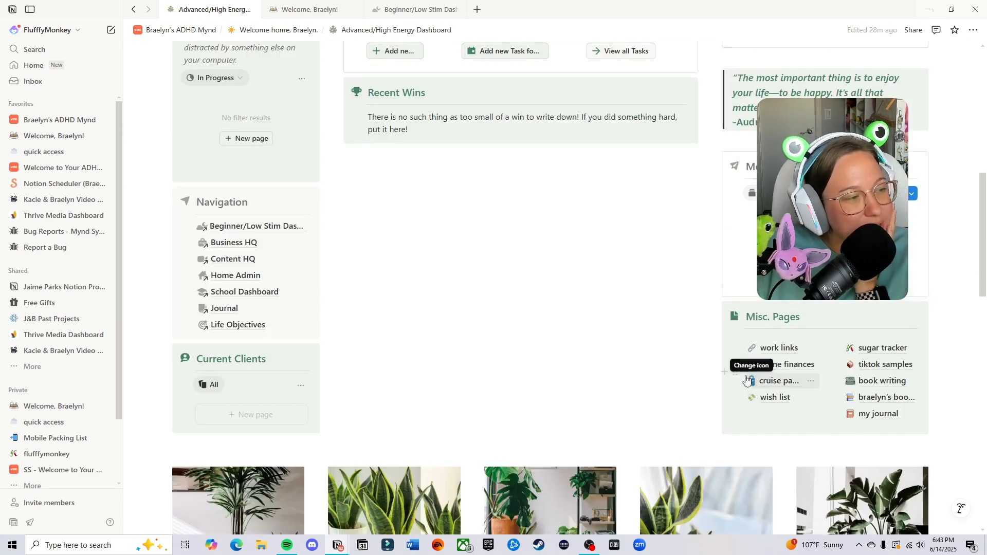
scroll(735, 372, down, 12)
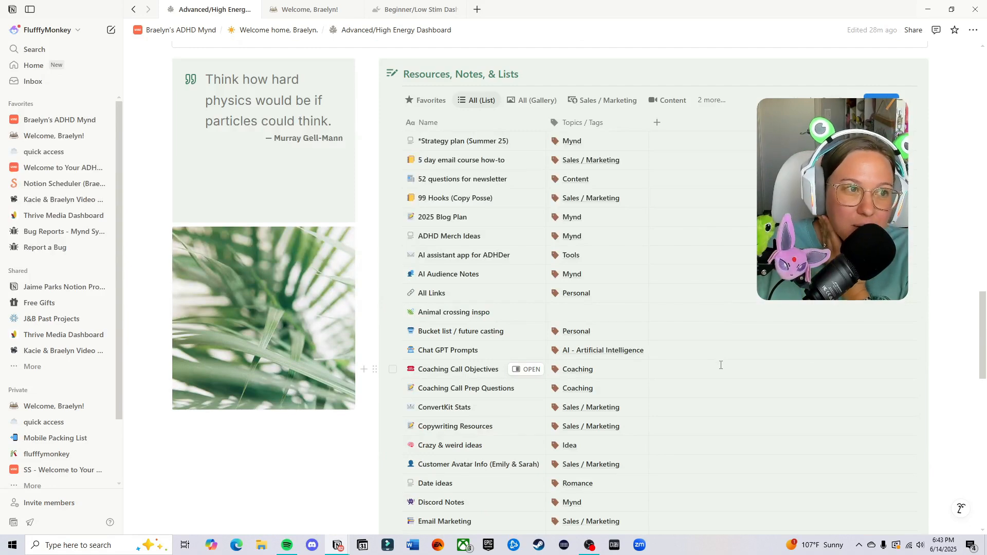
Step: Look through the resources in the All (List) view to find decorative entries without a topic tag
scroll(715, 355, up, 3)
scroll(771, 319, down, 8)
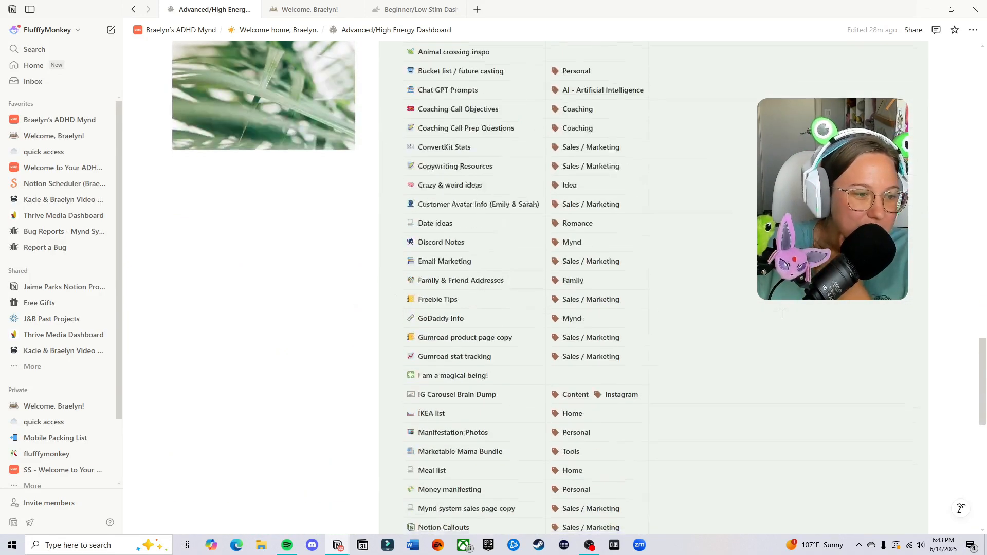
scroll(782, 314, down, 7)
scroll(745, 293, down, 1)
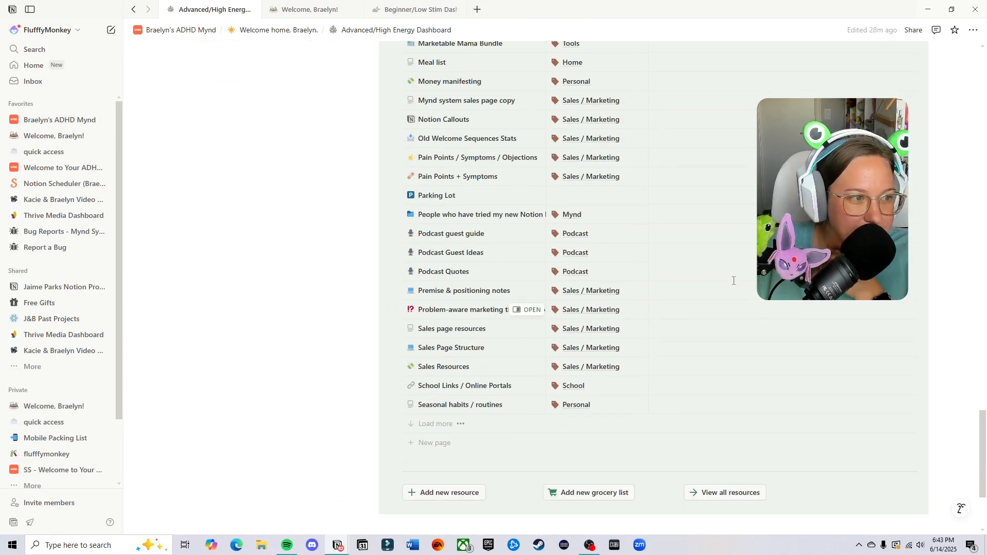
scroll(733, 281, up, 1)
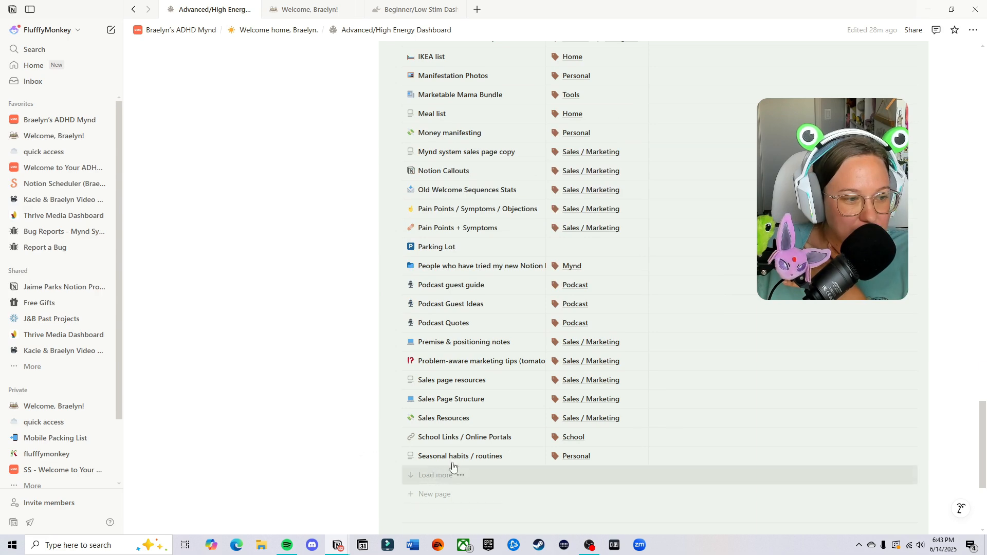
scroll(740, 385, up, 15)
scroll(781, 377, up, 3)
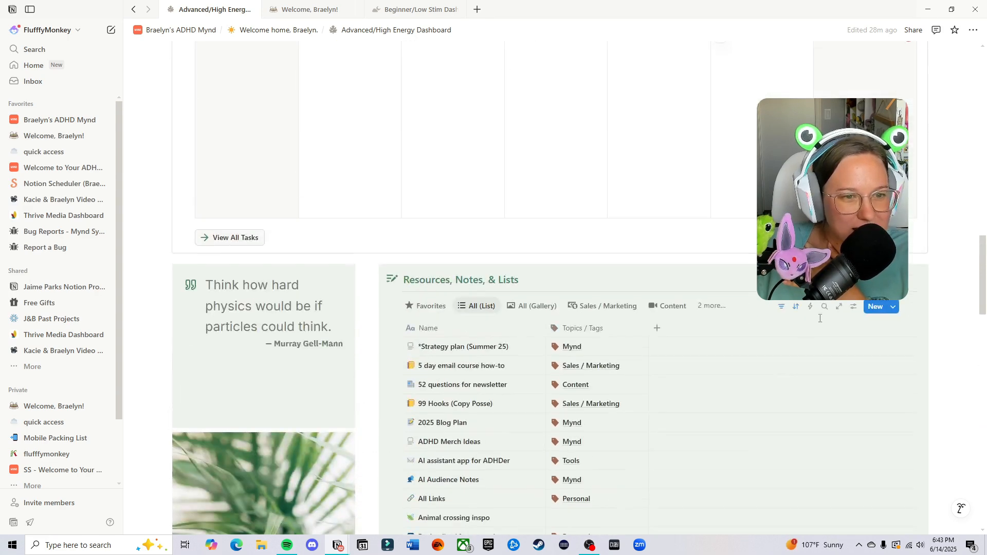
Step: Show the Show on Mobile and Decoration properties in the All (List) table of resources
click(853, 307)
click(910, 125)
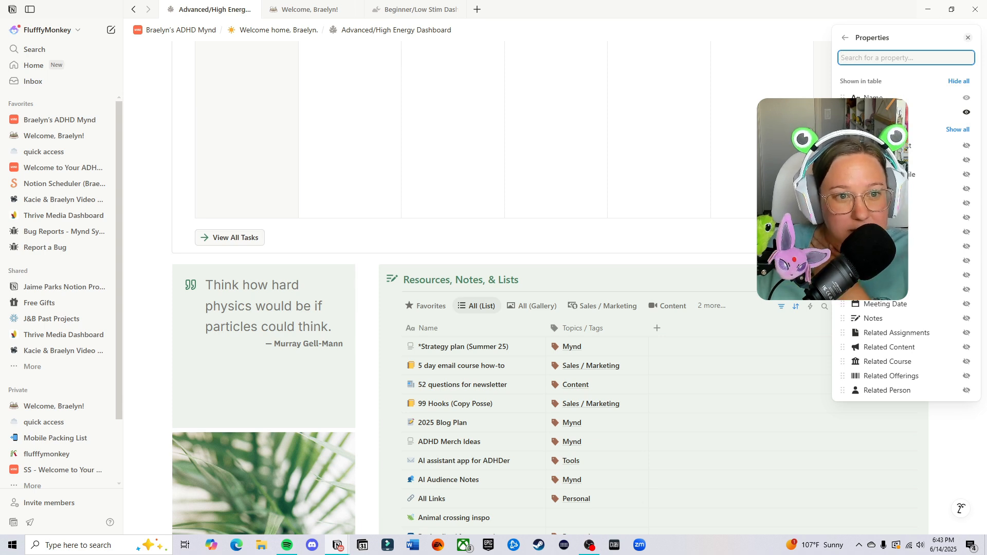
click(966, 175)
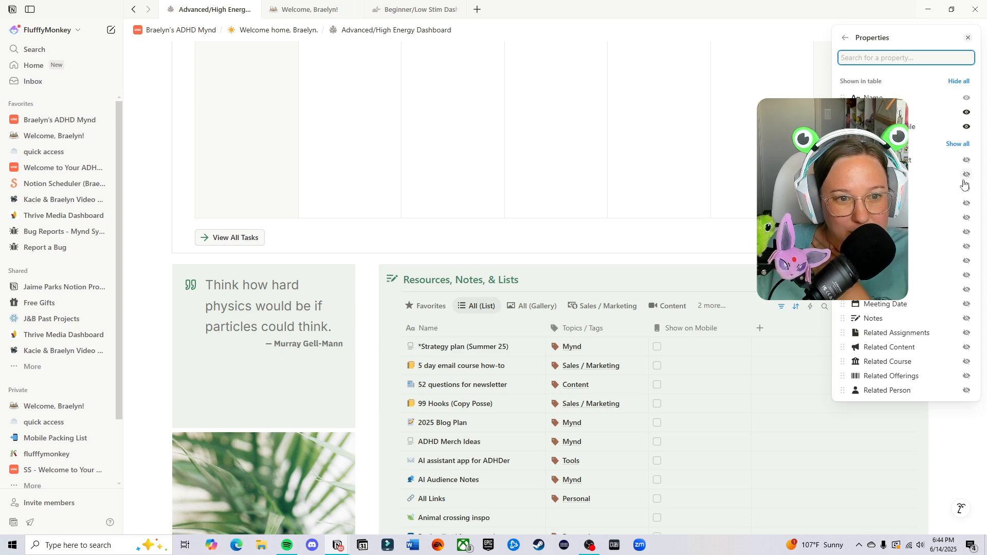
click(966, 247)
click(705, 316)
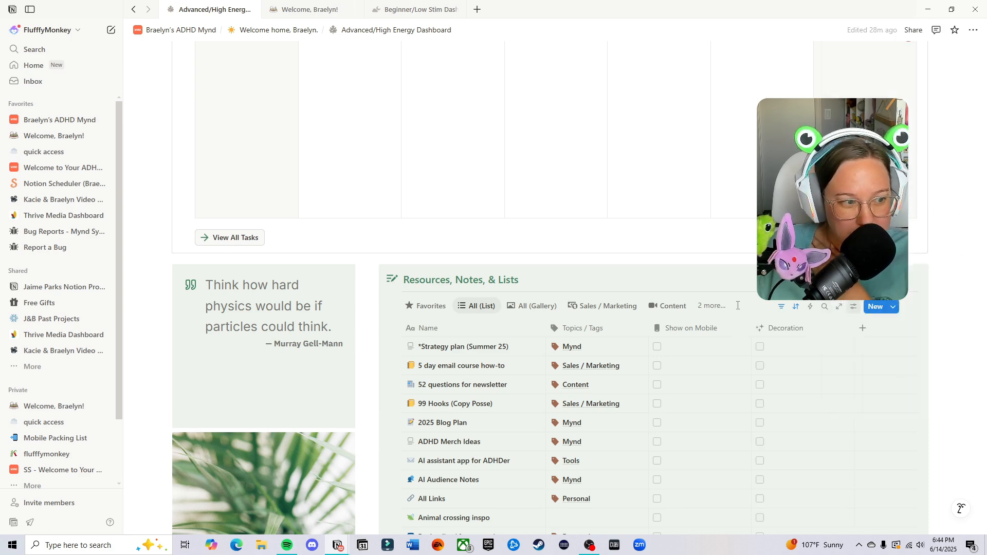
Step: Mark Animal crossing inspo, I am a magical being! and the "We are not our thoughts" resource as Decoration in the All (List) table
scroll(758, 364, down, 3)
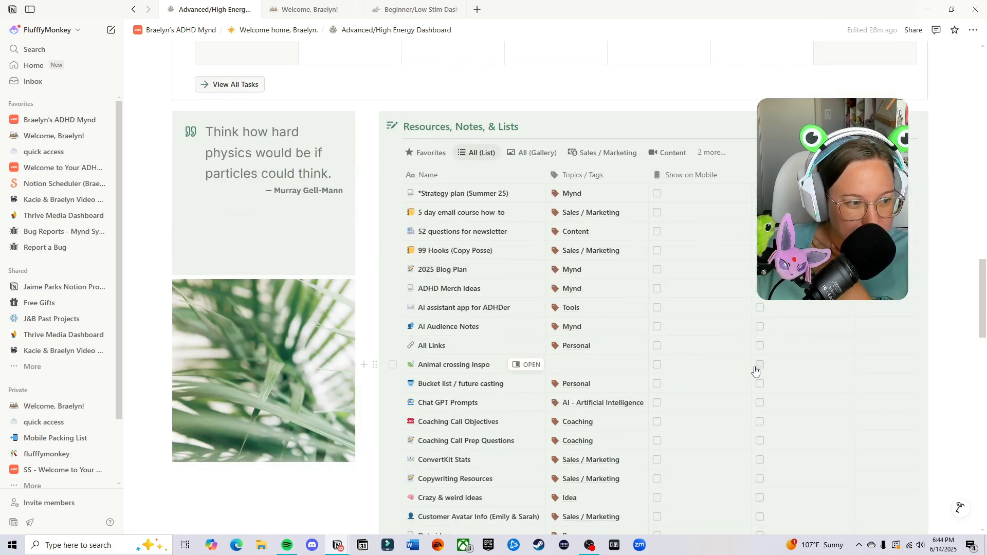
scroll(756, 359, down, 4)
scroll(750, 335, down, 2)
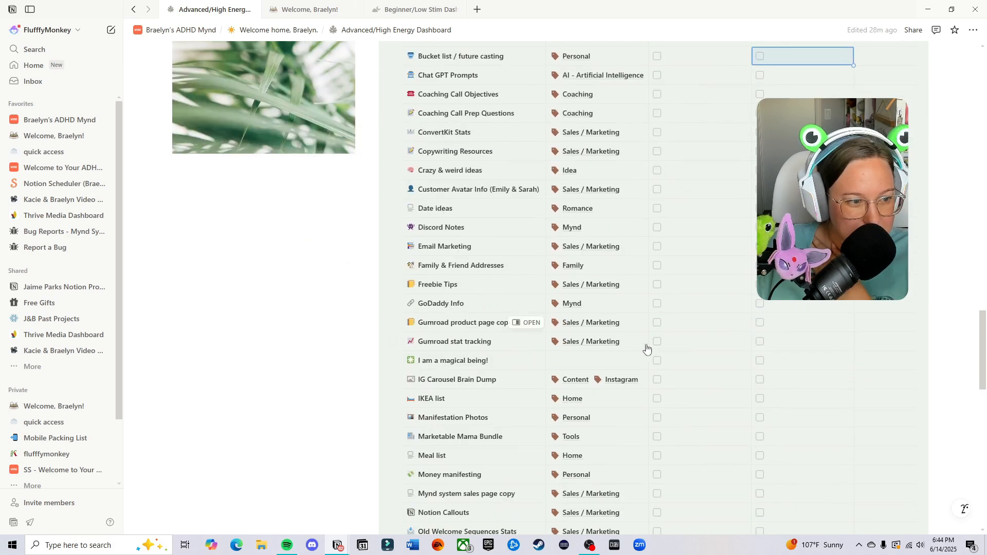
click(760, 362)
scroll(761, 365, down, 4)
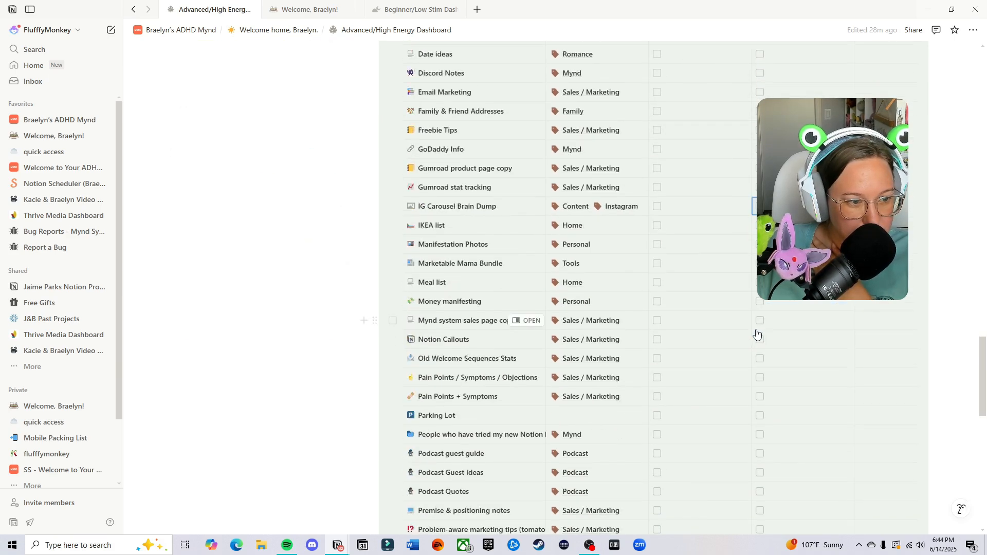
scroll(763, 365, down, 7)
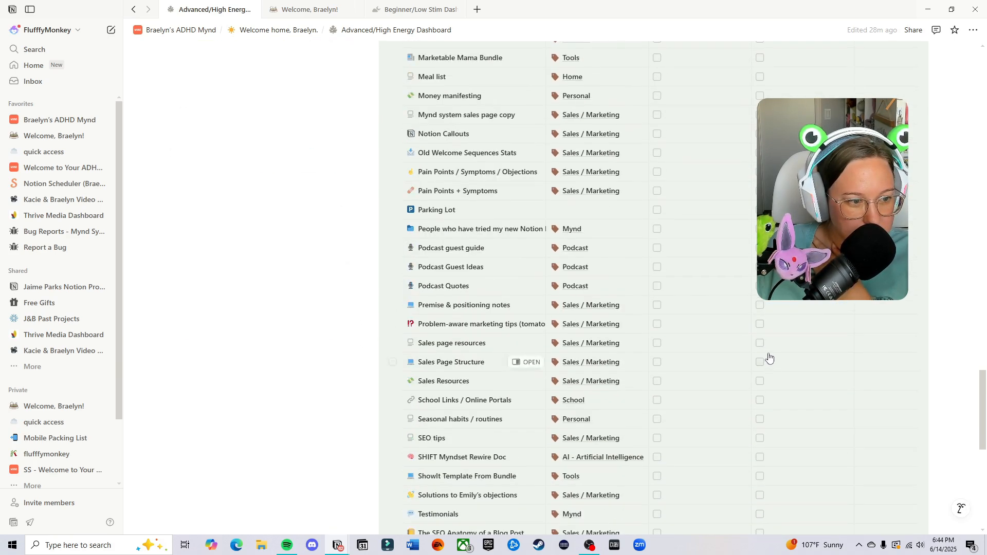
scroll(769, 350, down, 2)
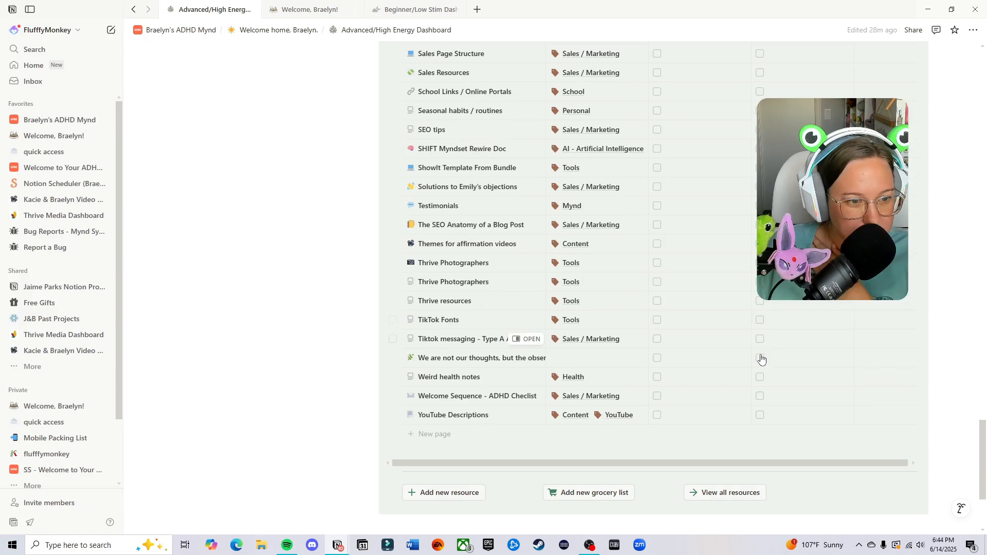
click(760, 358)
scroll(737, 334, up, 20)
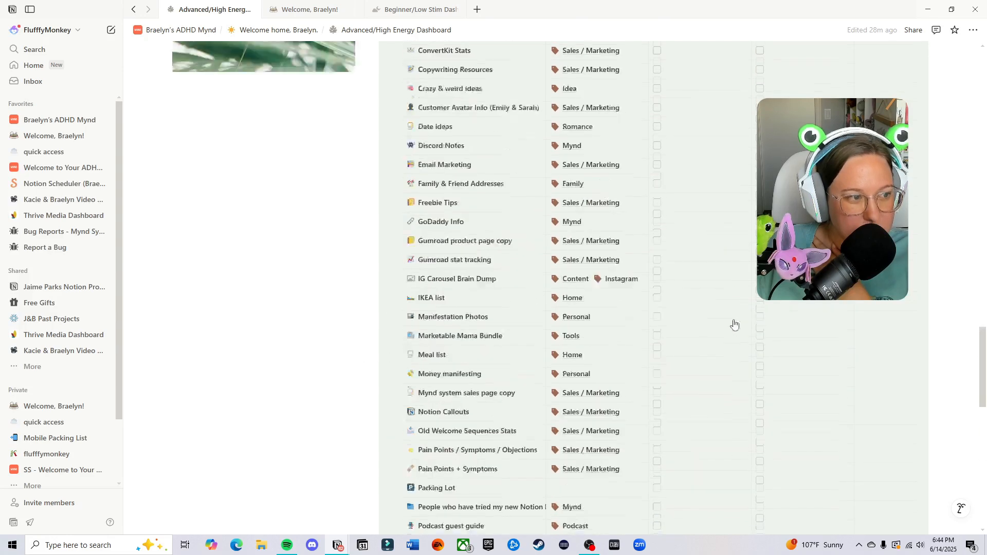
Step: Look over the decorative cards in the Favorites view of Resources, Notes, & Lists and check the view's filters
click(427, 256)
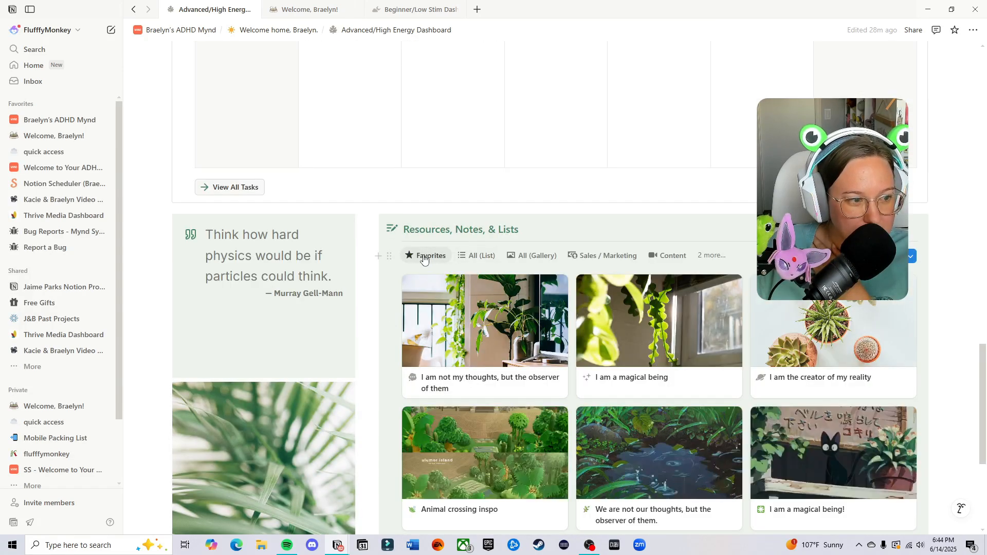
scroll(709, 363, down, 2)
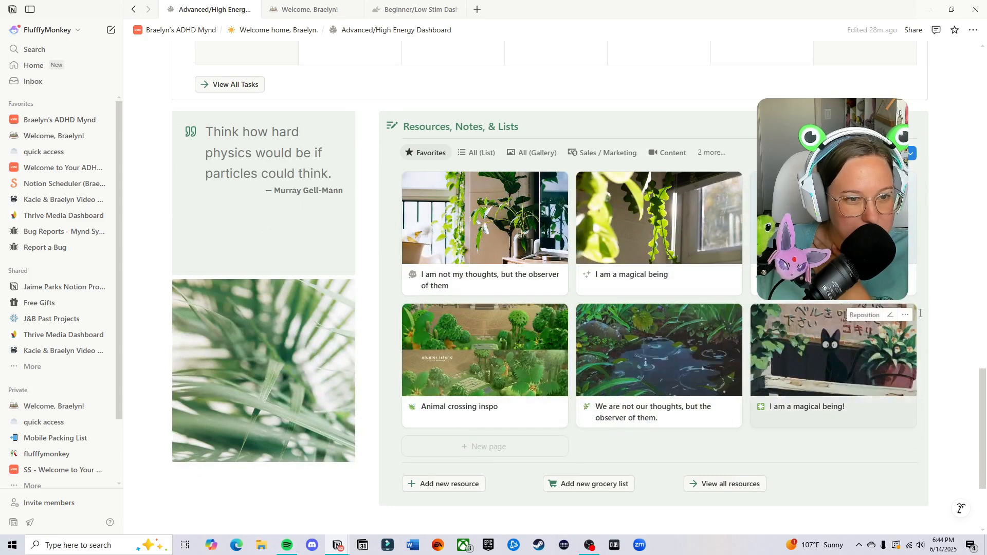
scroll(950, 287, up, 1)
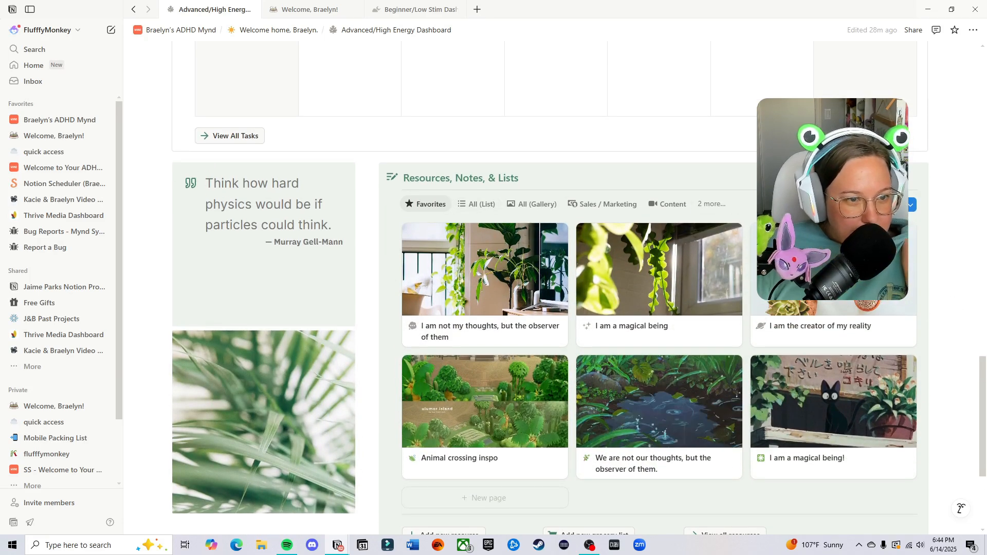
click(779, 204)
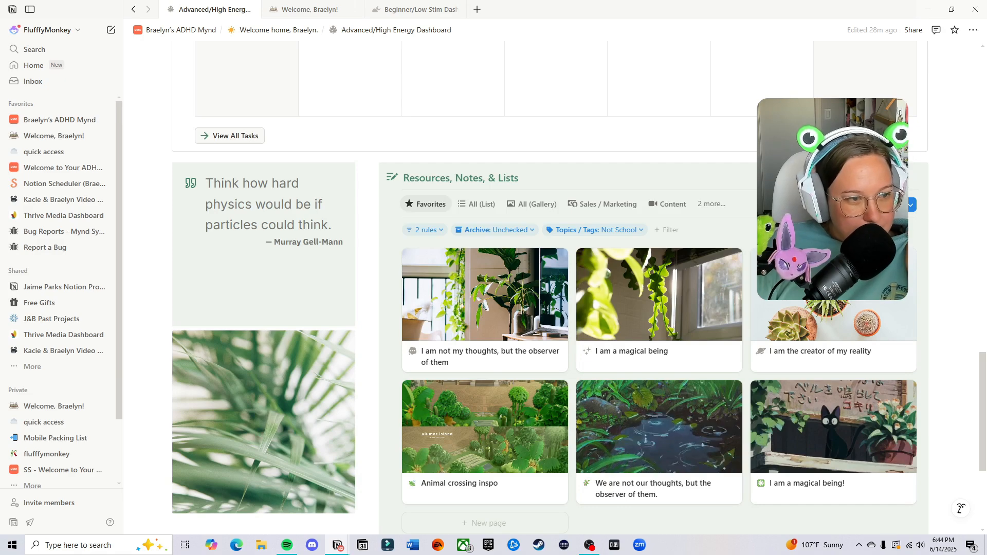
click(779, 204)
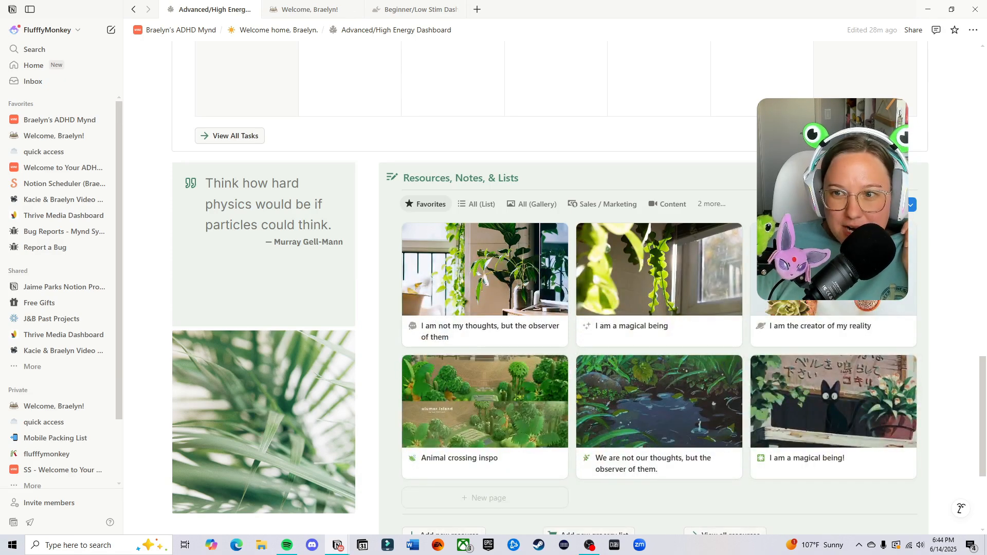
Step: Check the migration checklist of the open task on the Beginner/Low Stim Dashboard and return to the Advanced/High Energy Dashboard
scroll(772, 299, up, 3)
scroll(772, 300, up, 5)
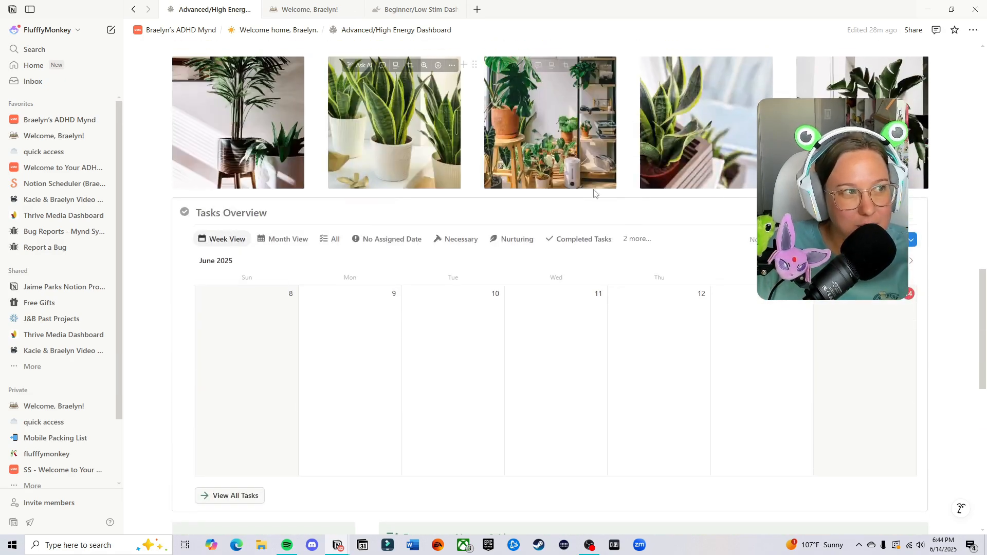
click(420, 14)
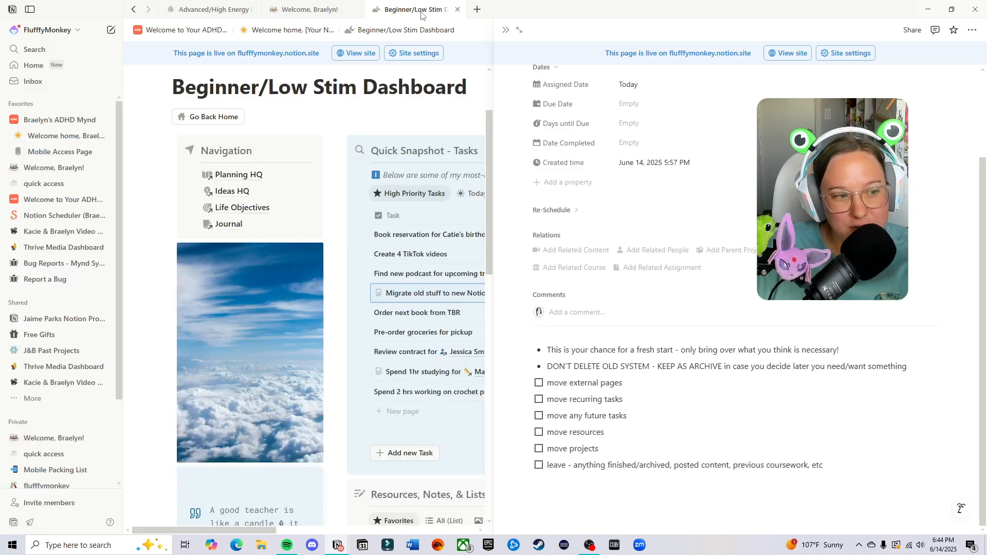
click(225, 13)
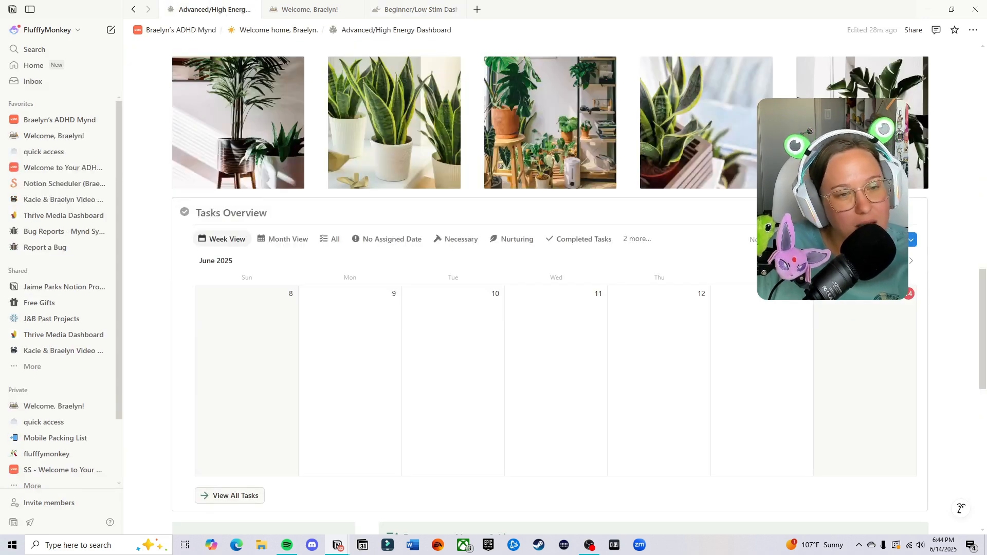
Step: Open the House Cleanup project from Current & Upcoming Projects on the old Welcome page and review its properties, notes and BB25 - Tasks
scroll(953, 263, up, 15)
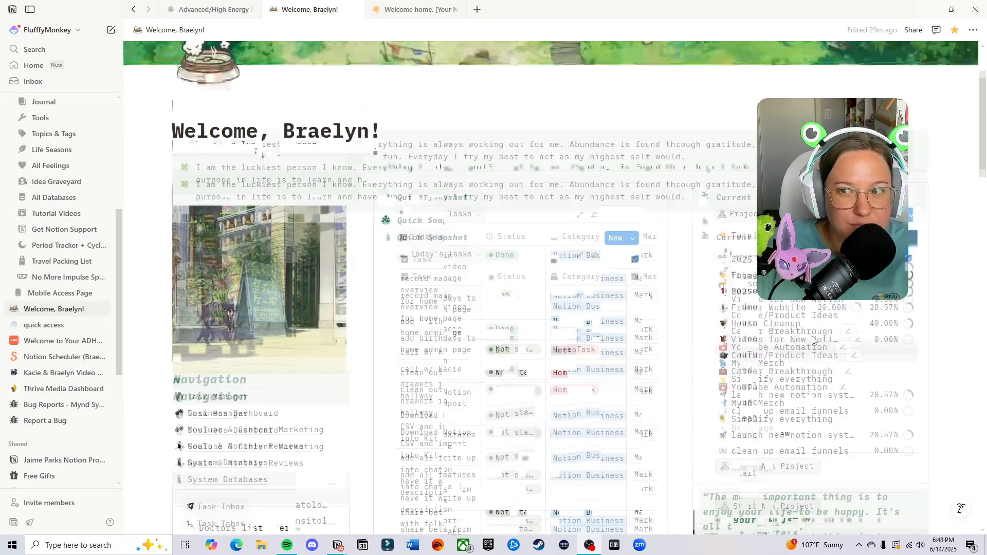
scroll(823, 337, up, 3)
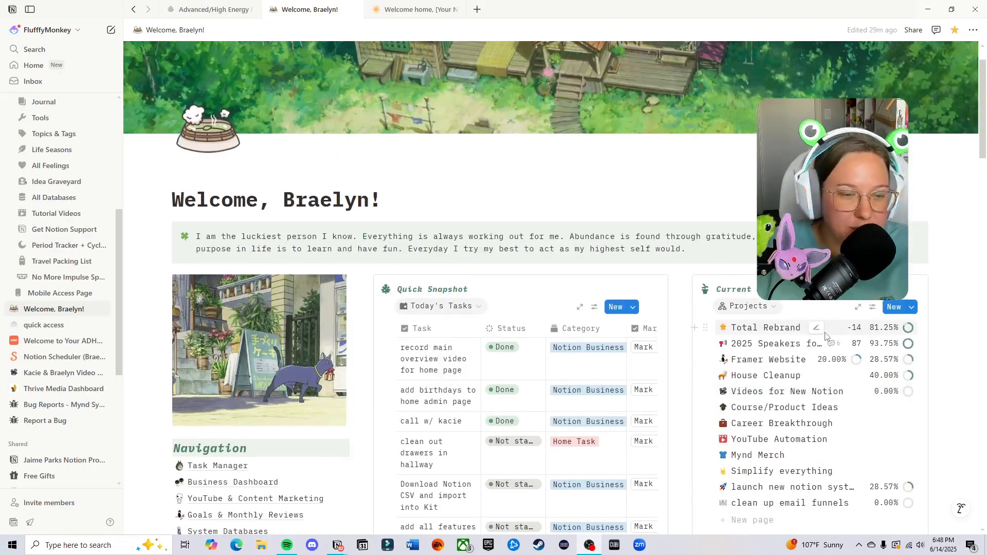
scroll(825, 339, up, 2)
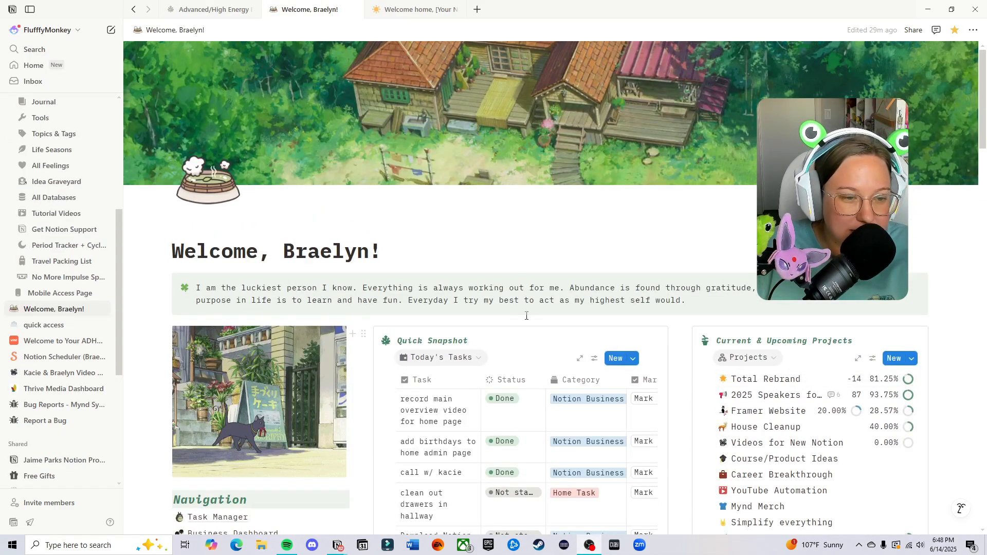
scroll(847, 389, down, 3)
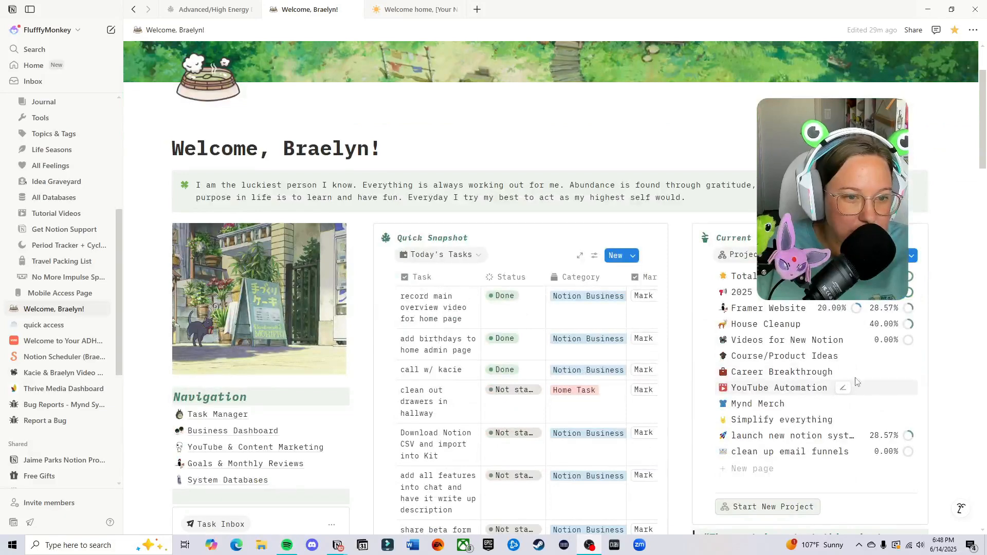
click(771, 329)
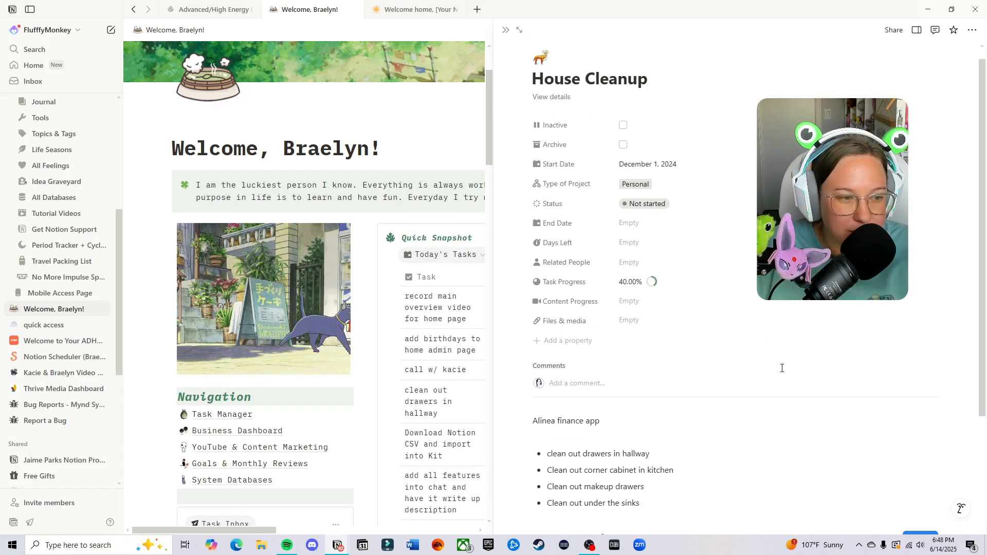
scroll(782, 368, down, 5)
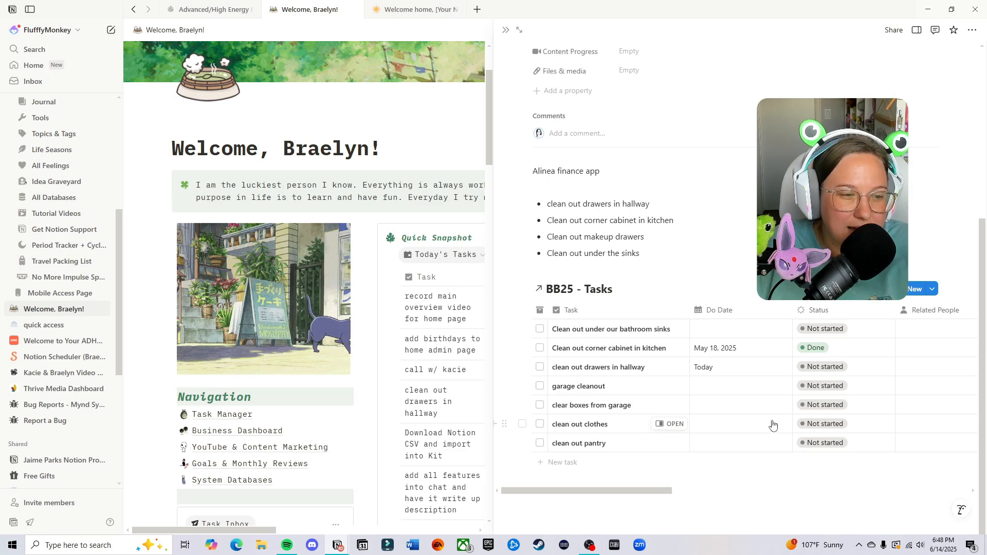
scroll(773, 428, up, 5)
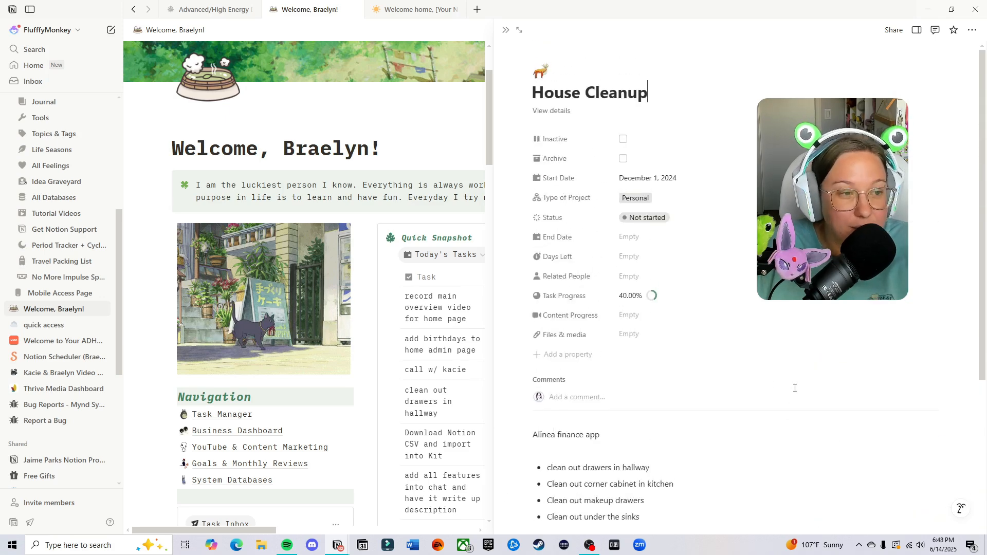
Step: Clear the start date of the House Cleanup project
click(680, 188)
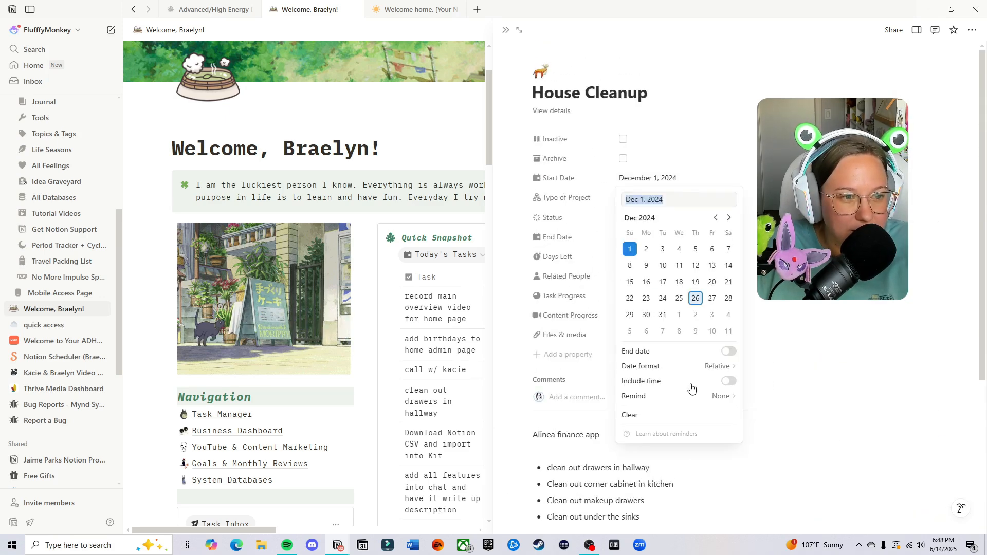
click(681, 414)
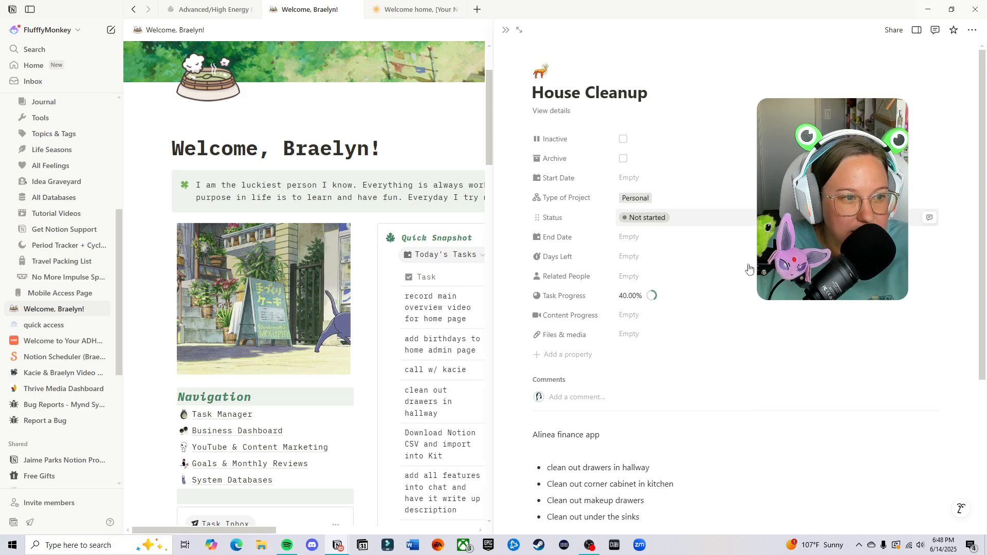
click(676, 295)
click(750, 219)
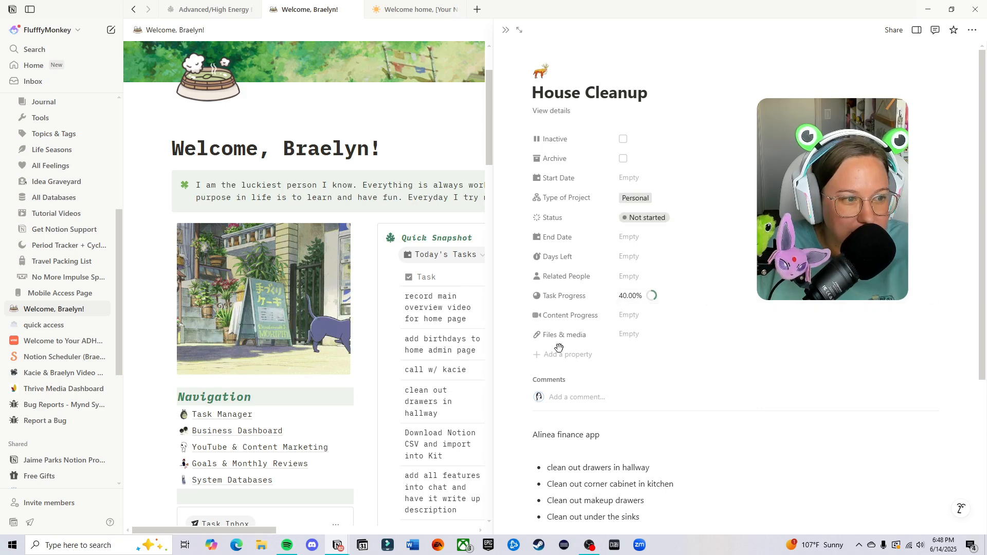
Step: Move the House Cleanup page into the BB26 - Projects database
click(971, 29)
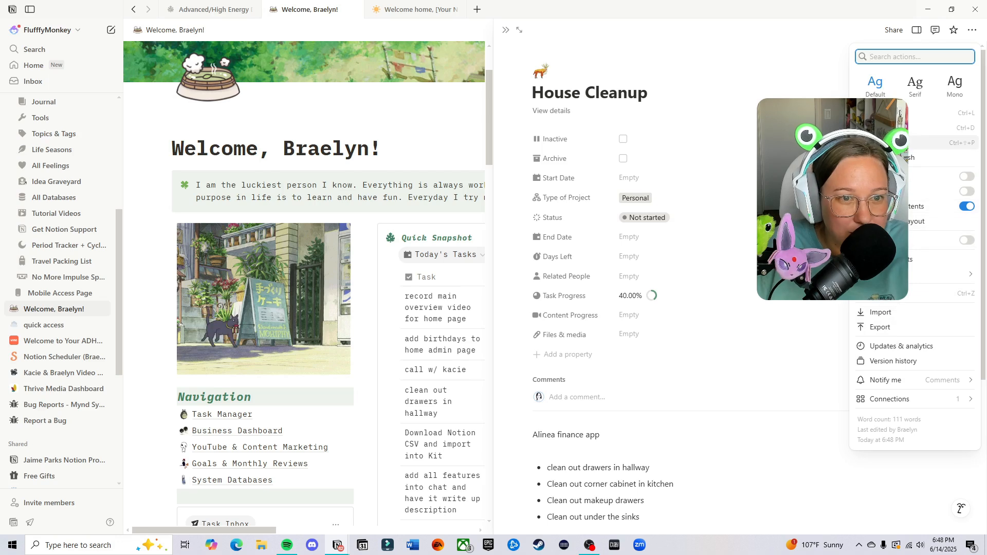
click(882, 142)
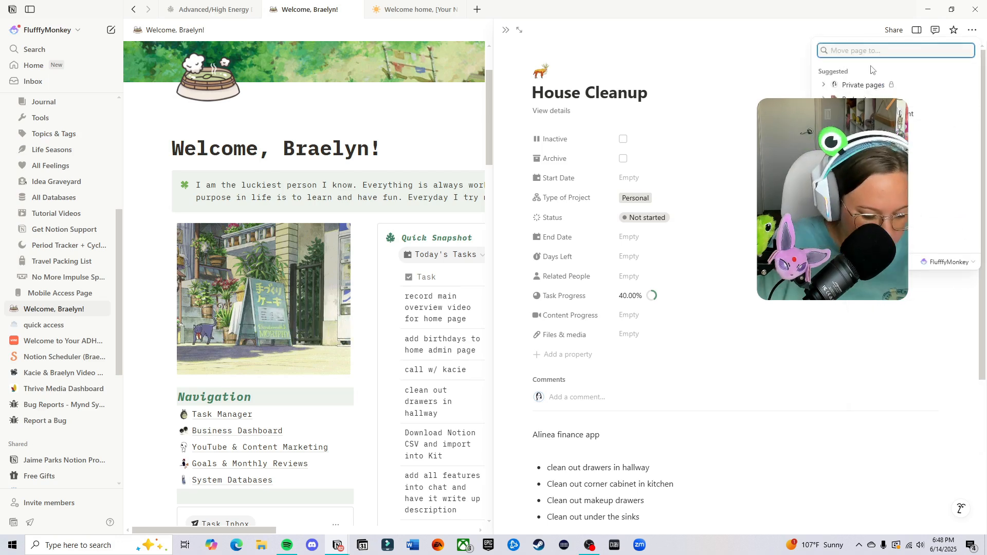
text(bb26 or)
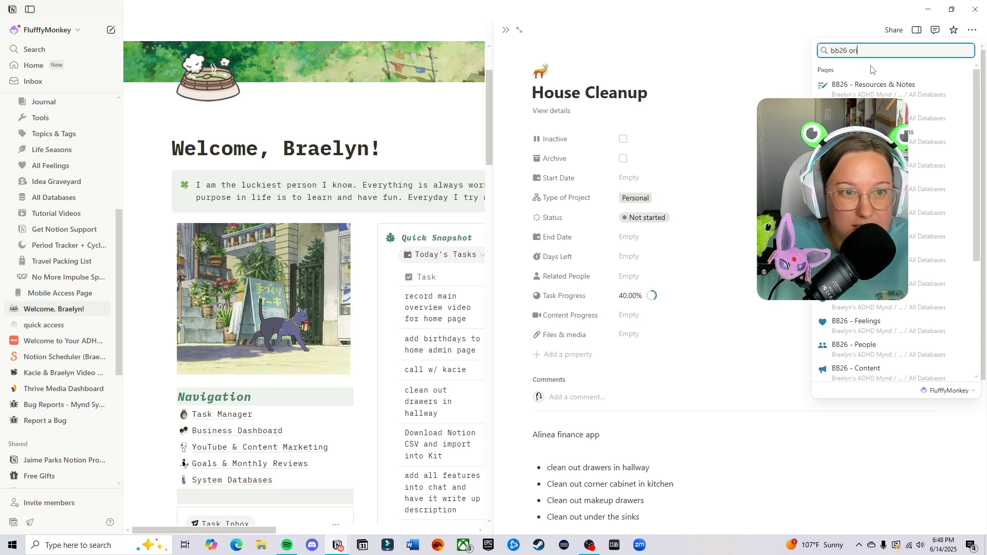
key(BackSpace)
key(BackSpace)
key(BackSpace)
text(pro)
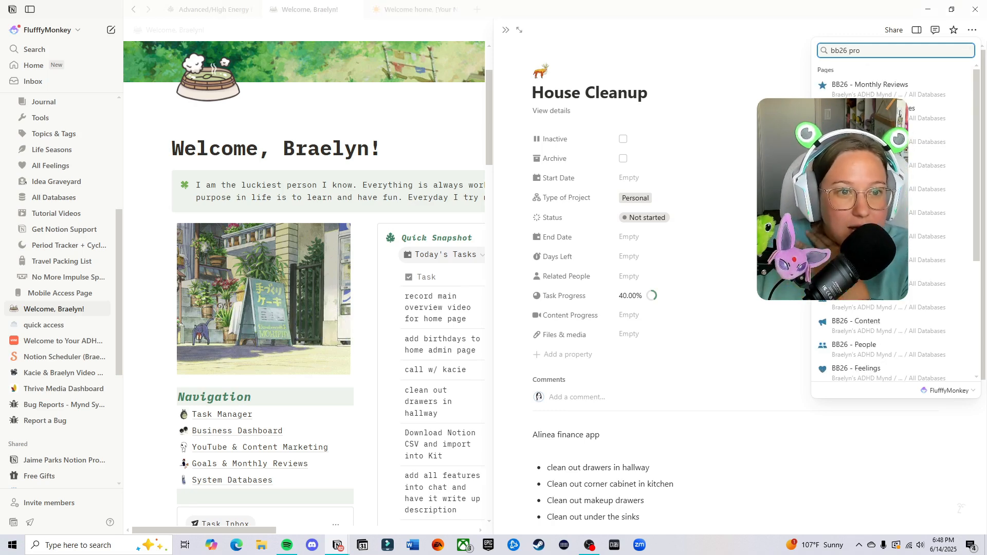
click(871, 160)
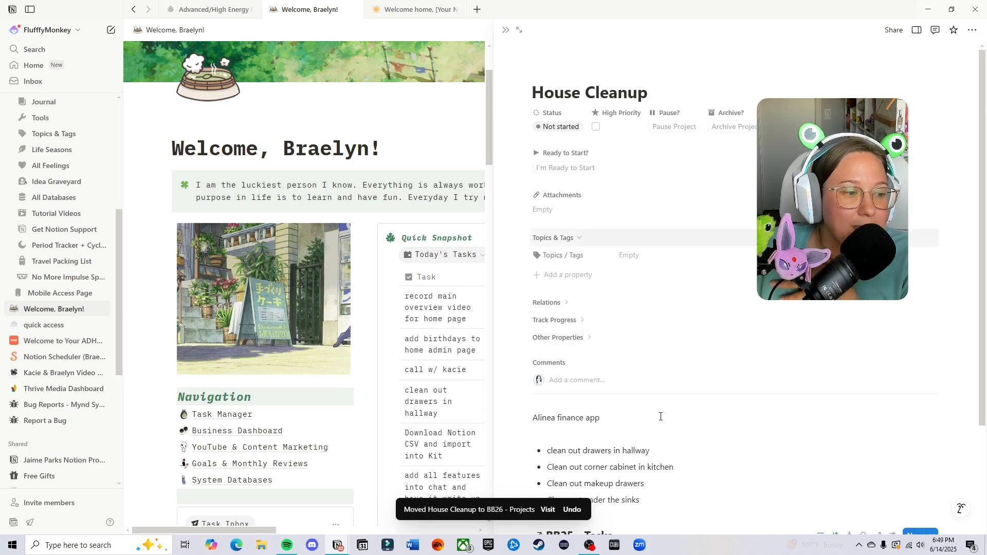
Step: Open the moved House Cleanup project in BB26 - Projects and examine its properties, relations, page details and old content
click(548, 509)
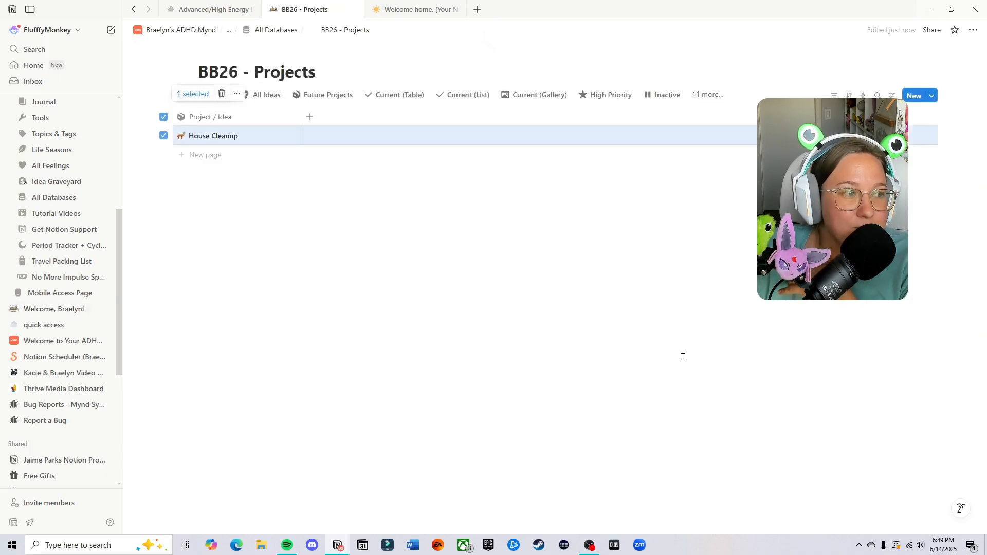
click(278, 136)
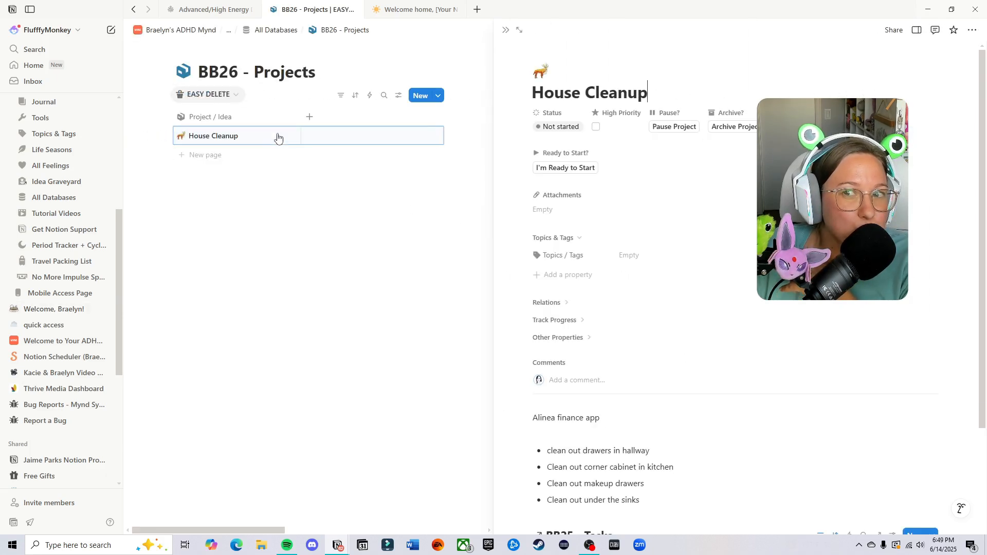
scroll(813, 324, down, 3)
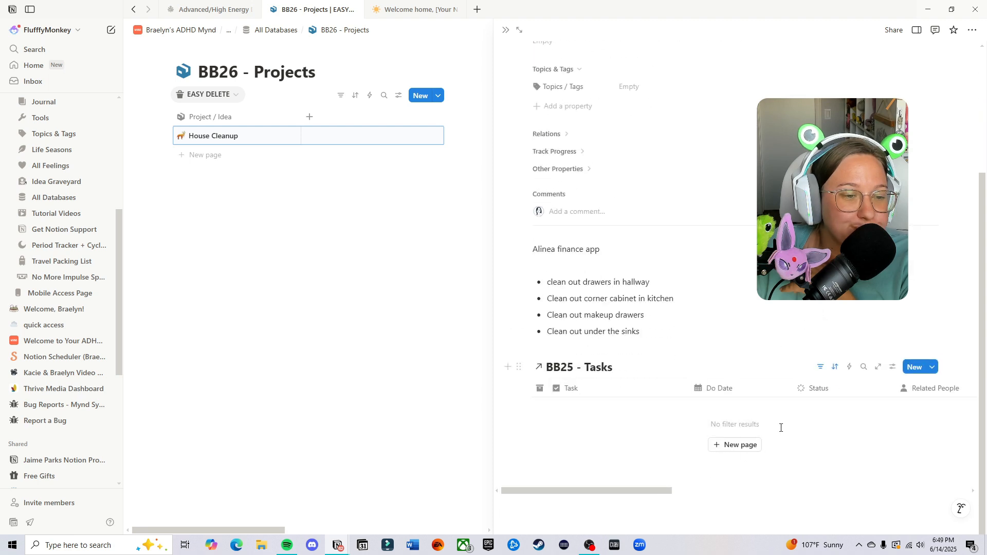
scroll(708, 360, up, 3)
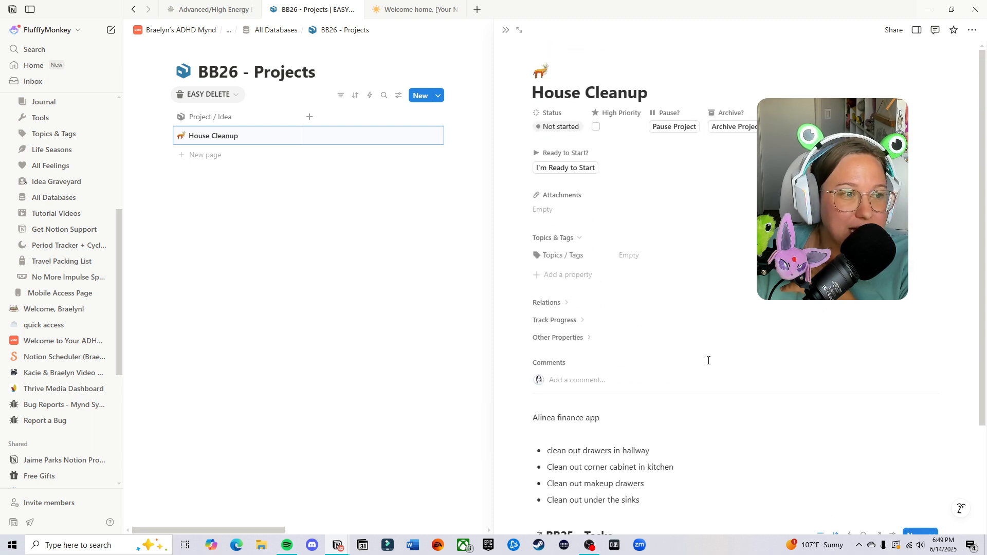
click(568, 305)
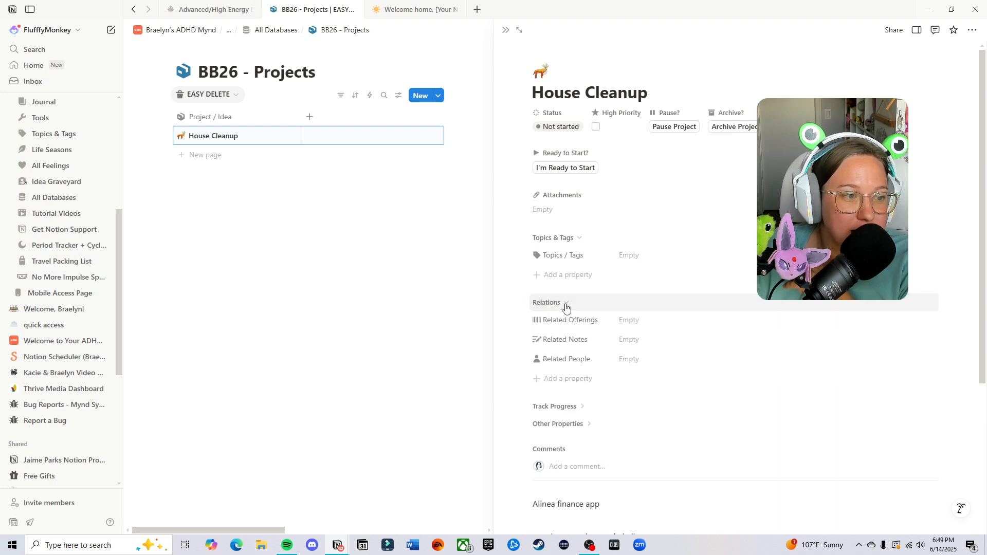
click(565, 306)
click(565, 305)
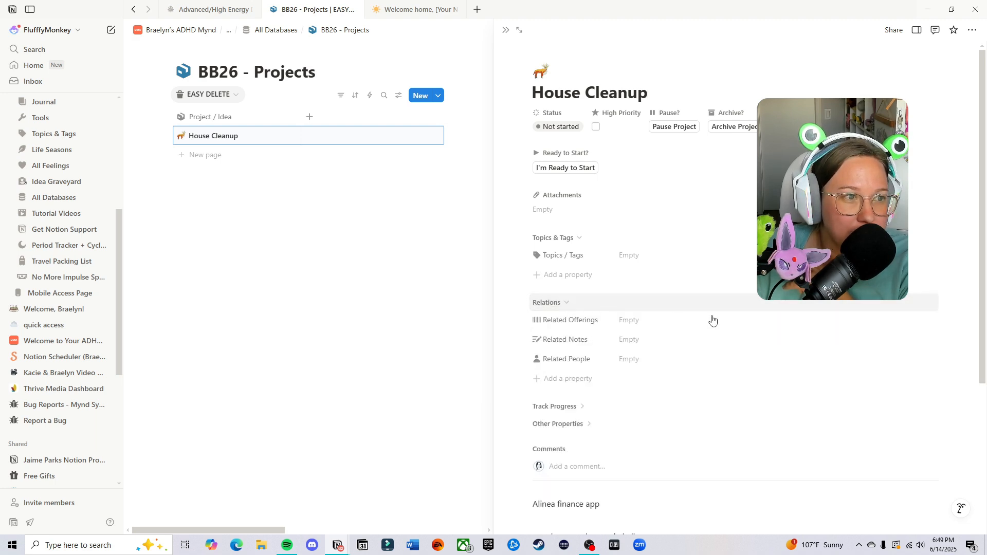
scroll(730, 321, down, 5)
scroll(752, 320, up, 5)
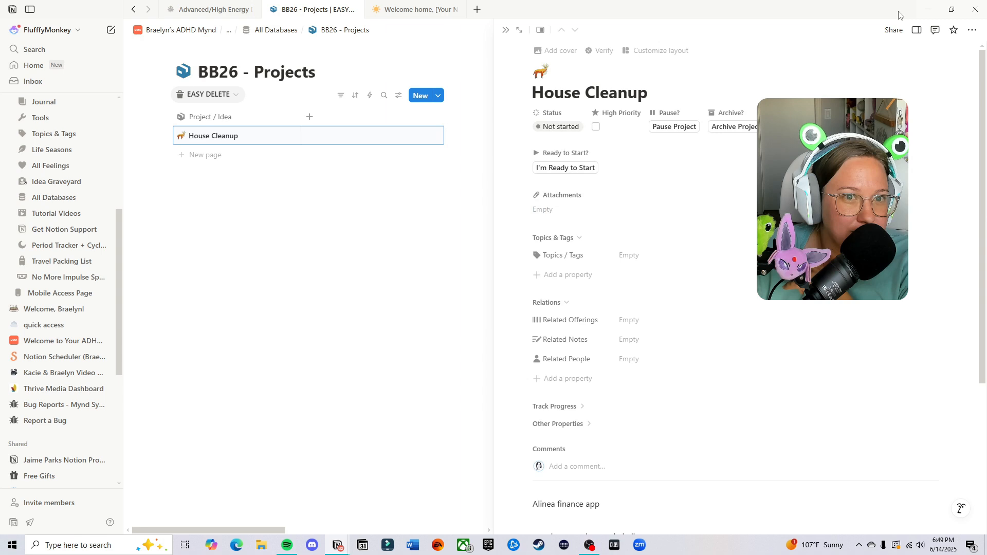
click(917, 31)
scroll(576, 338, down, 5)
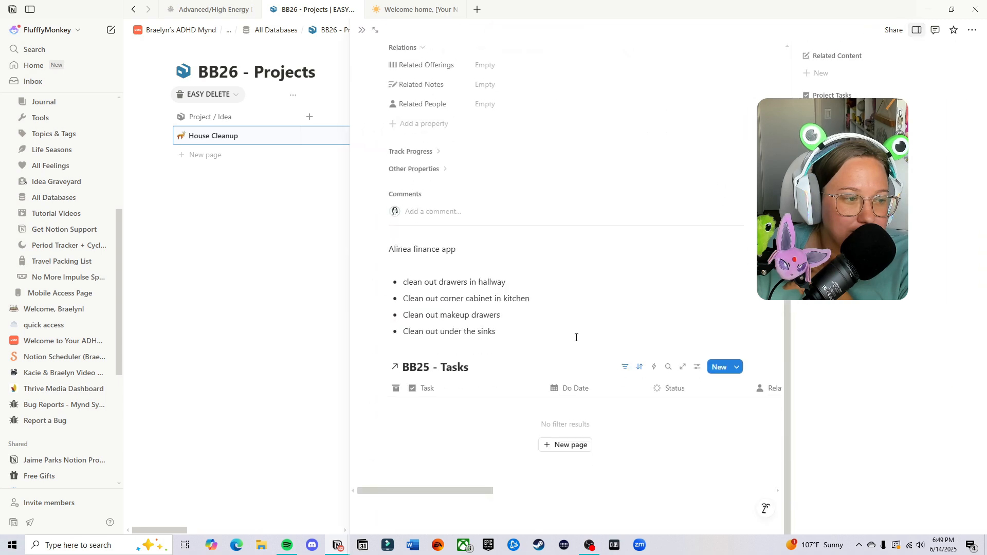
scroll(648, 313, up, 5)
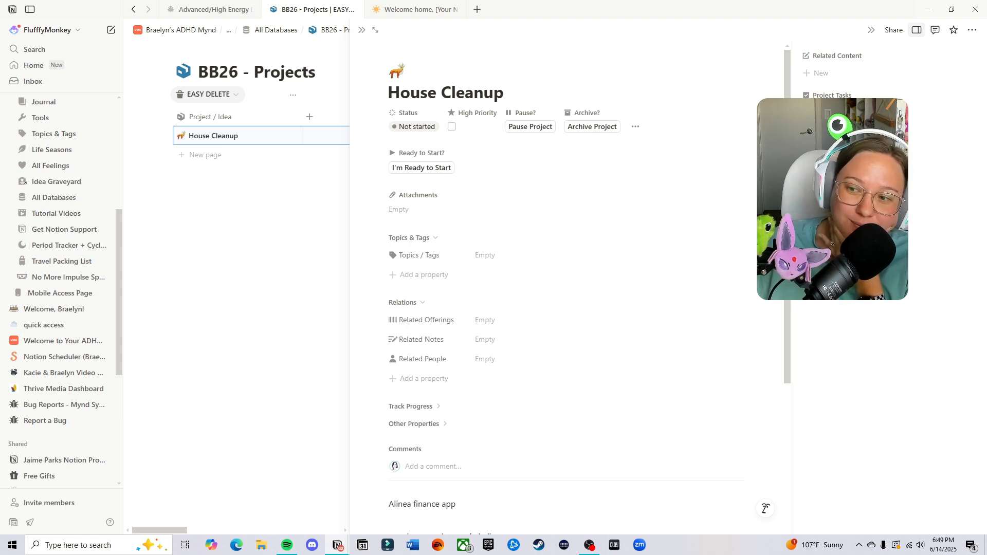
Step: Delete the old notes and BB25 - Tasks view from House Cleanup and apply the [New Project] template
scroll(568, 288, down, 5)
drag(471, 514, 406, 241)
key(BackSpace)
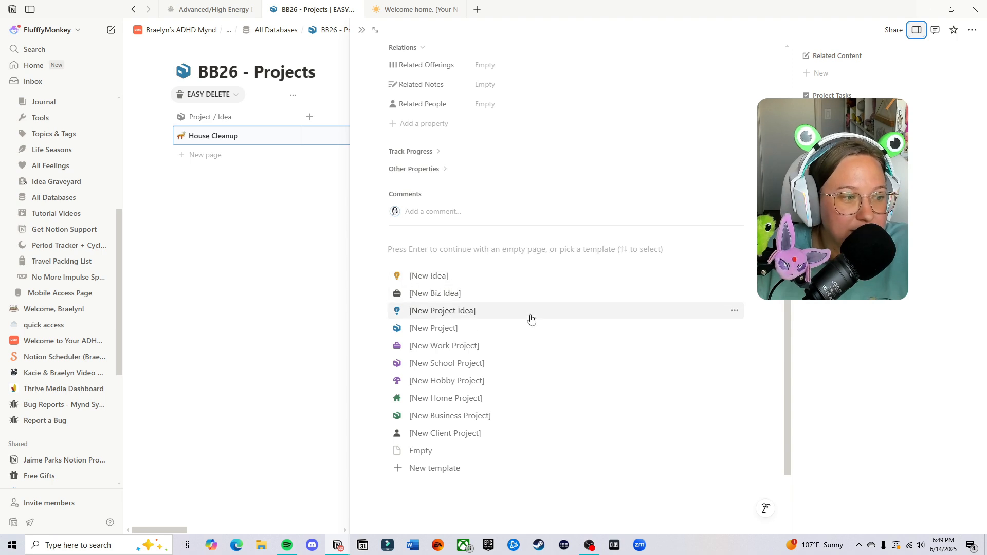
click(428, 329)
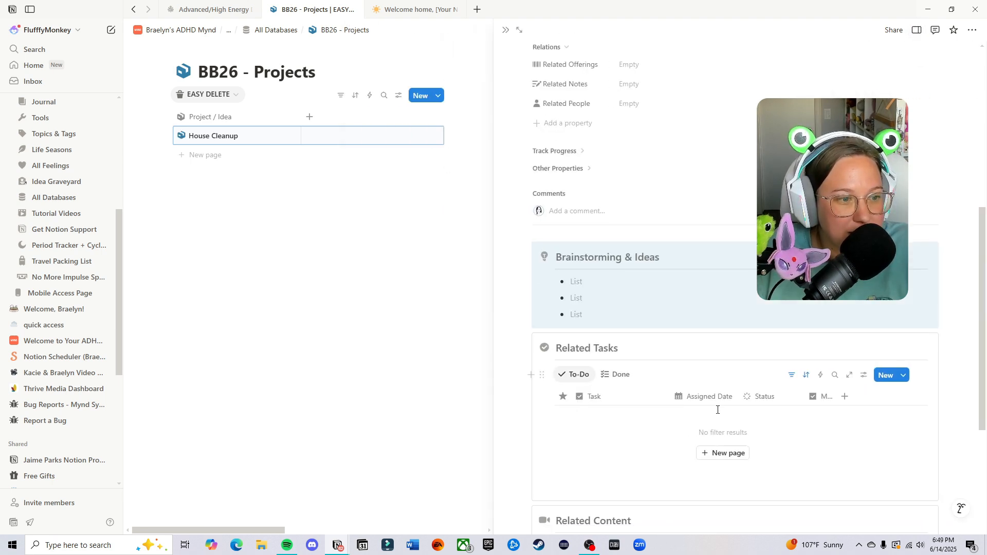
scroll(717, 409, down, 5)
scroll(826, 400, up, 6)
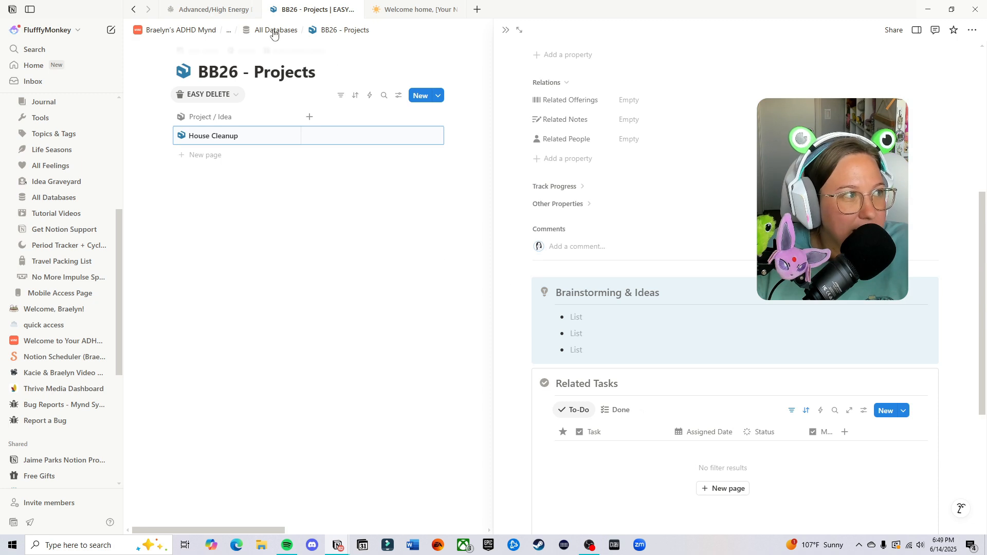
Step: Check the current projects on the Advanced/High Energy Dashboard for House Cleanup
click(208, 10)
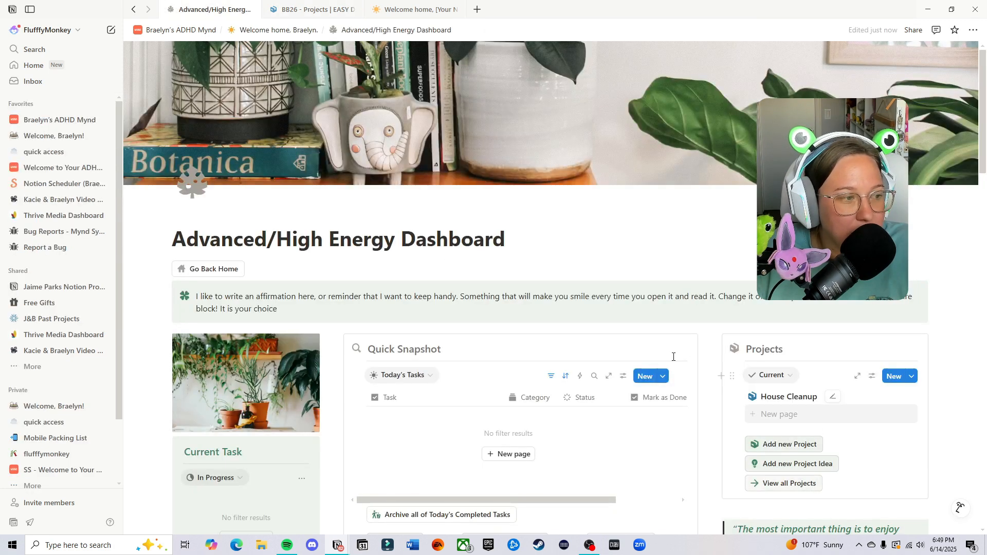
click(304, 10)
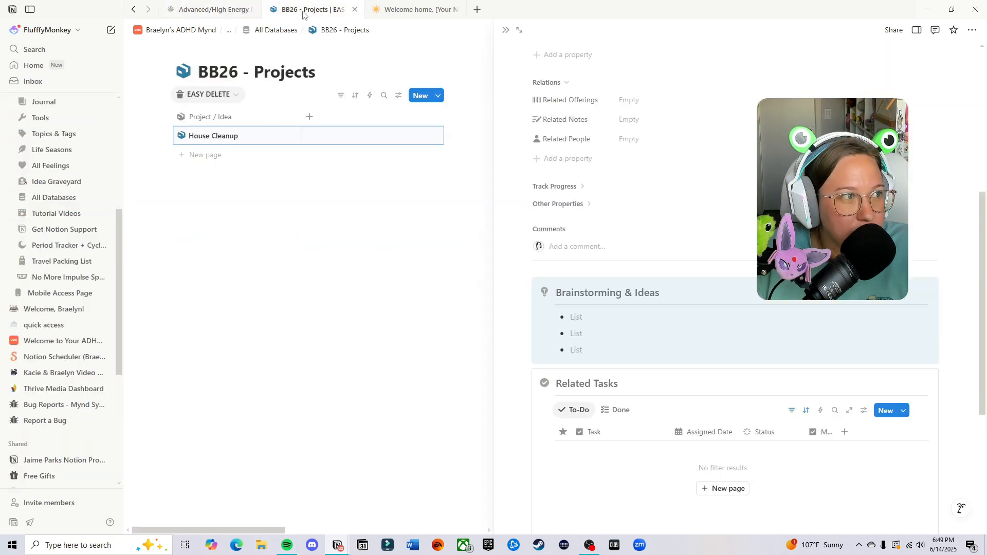
click(197, 11)
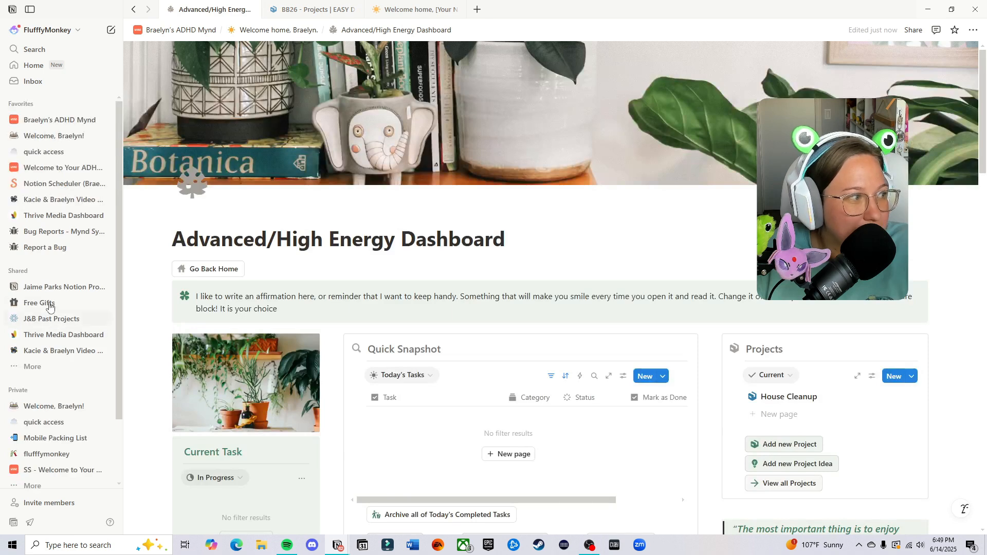
Step: Open the old Welcome page in a new tab and review its projects, today's tasks and weekly calendar
right_click(49, 139)
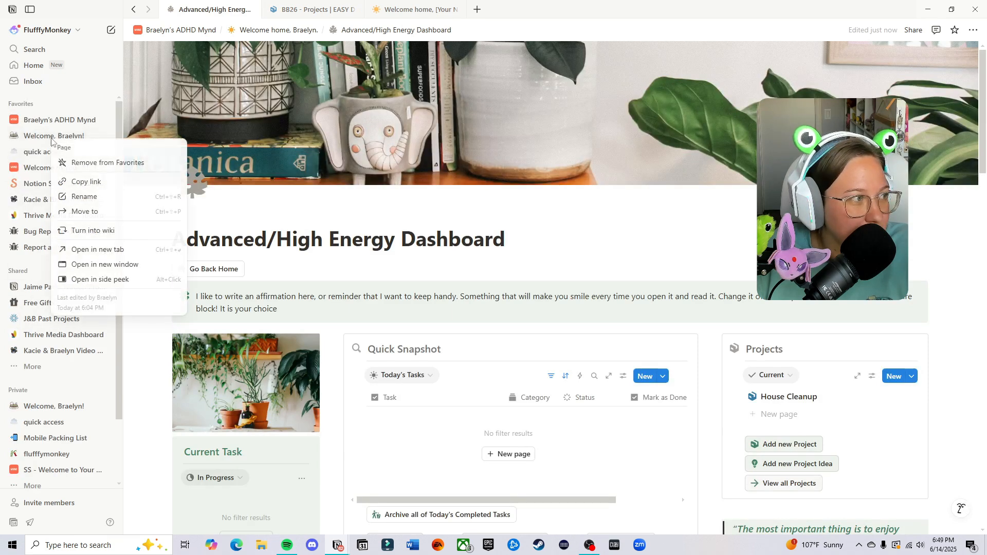
click(101, 250)
click(534, 11)
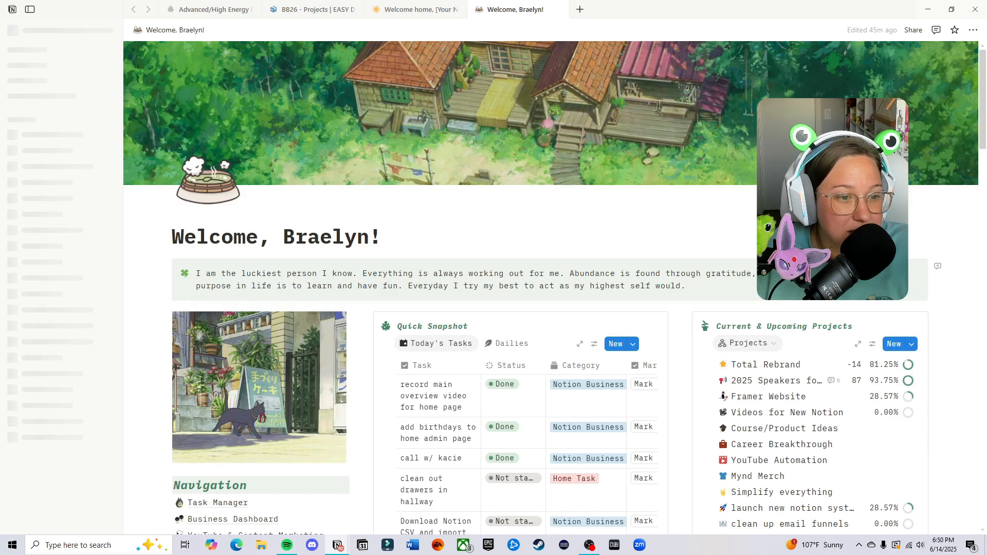
scroll(555, 288, down, 3)
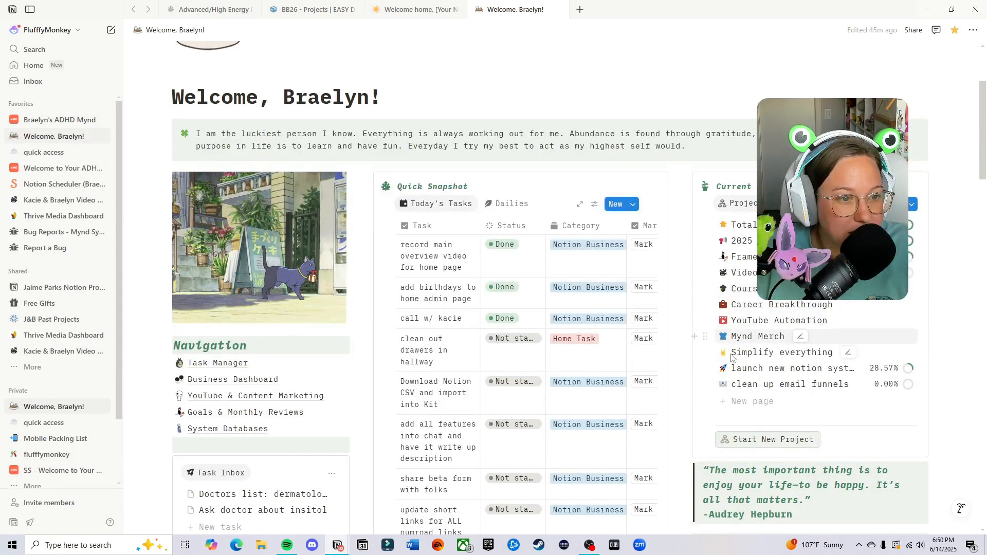
scroll(677, 344, down, 8)
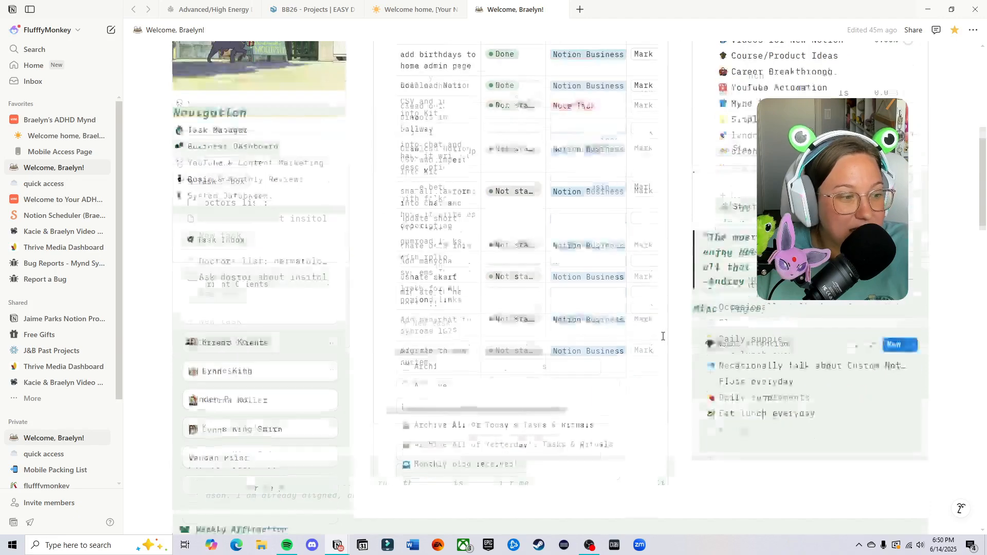
scroll(634, 327, down, 6)
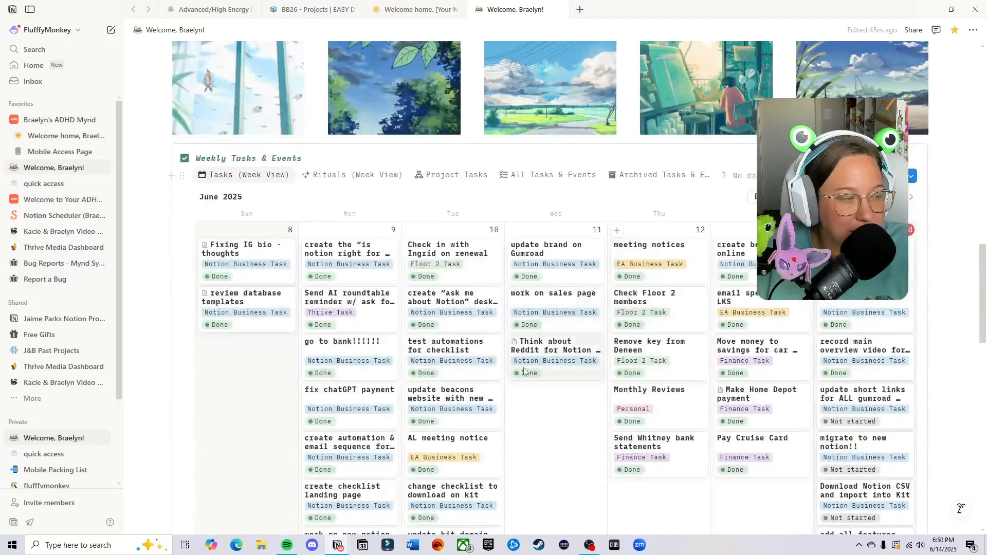
scroll(277, 348, up, 8)
scroll(277, 348, up, 3)
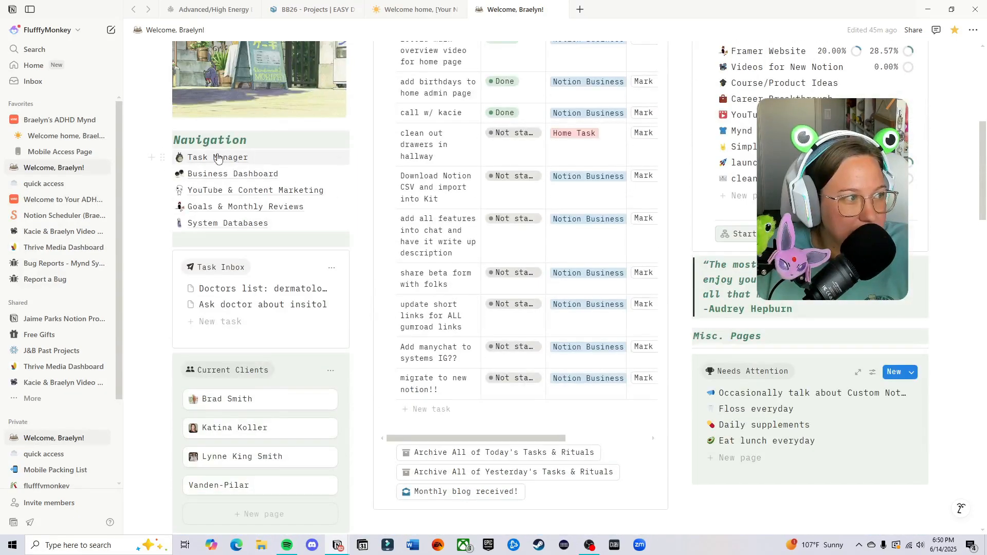
Step: Open the old Task Manager and review the not started tasks under All Tasks & Events
click(229, 162)
scroll(709, 375, down, 15)
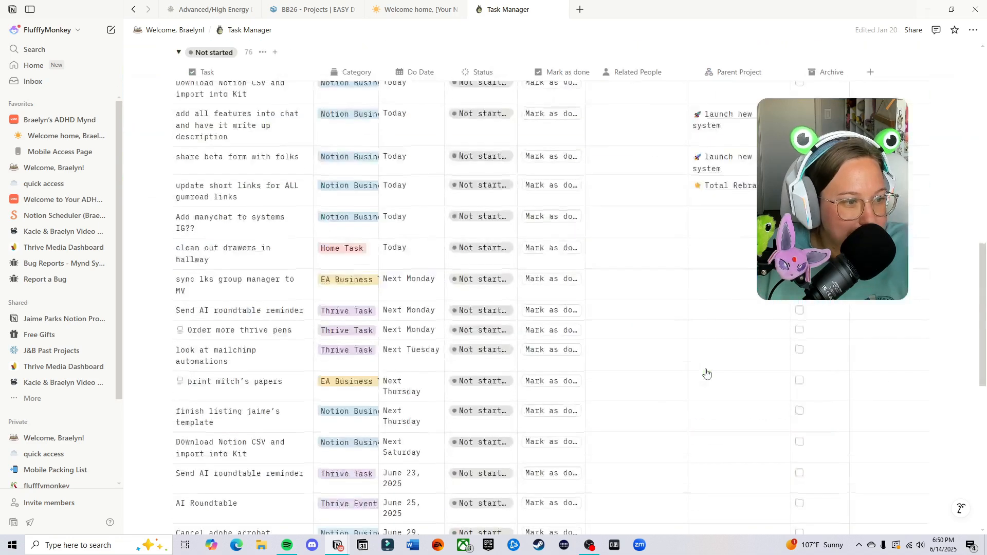
scroll(606, 425, down, 5)
scroll(615, 403, up, 5)
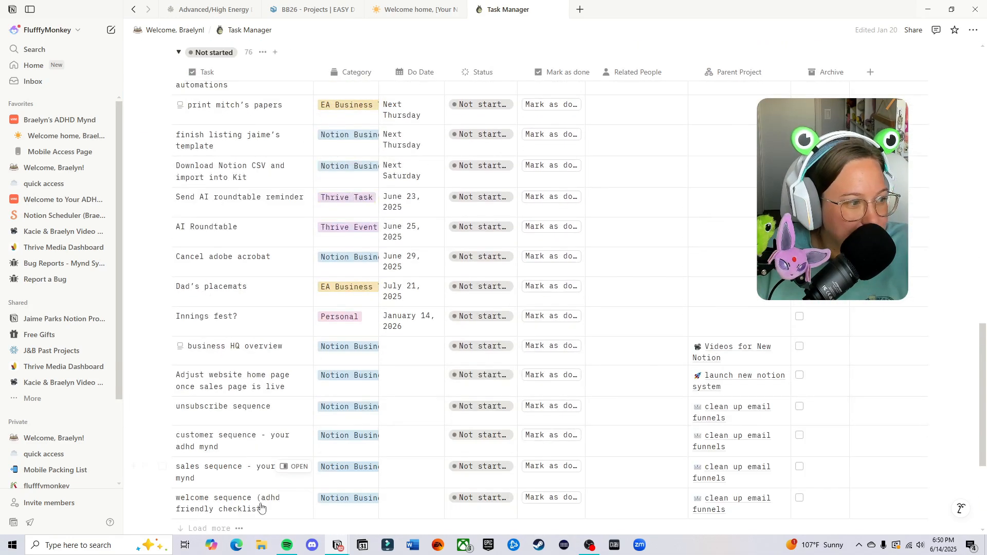
scroll(262, 507, down, 1)
scroll(400, 439, up, 15)
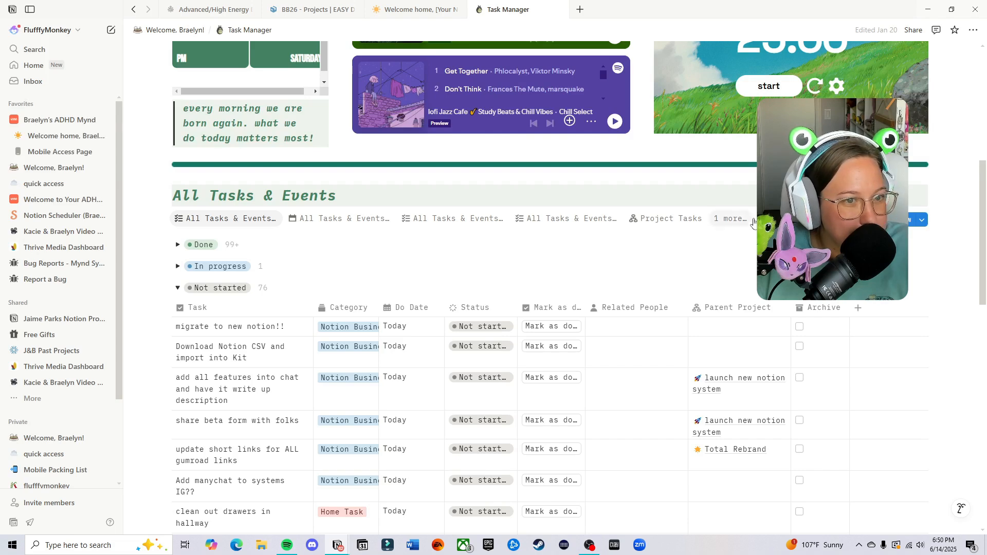
Step: Show All Tasks & Events in the Project Tasks view and look through the tasks grouped by project
click(793, 219)
click(679, 219)
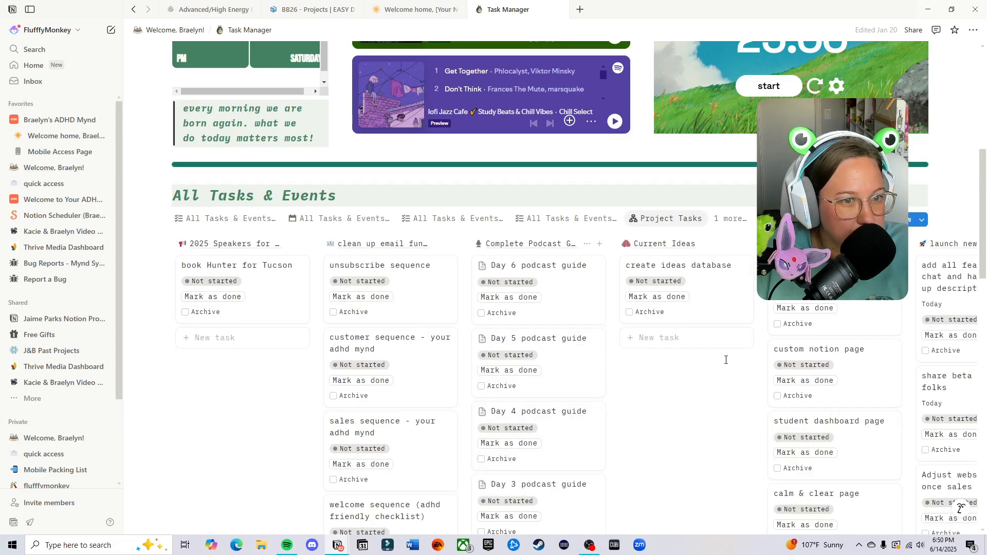
scroll(726, 360, down, 2)
scroll(763, 340, right, 10)
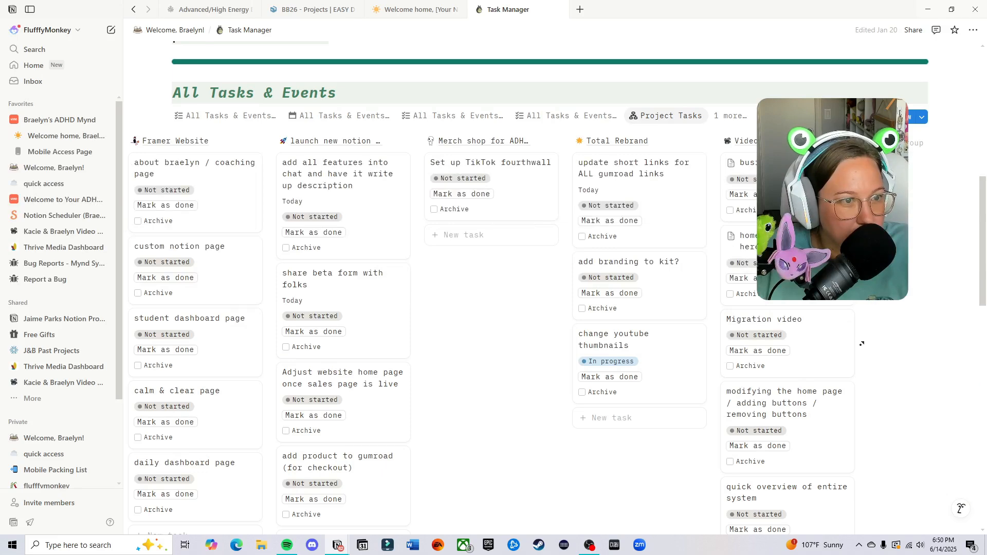
scroll(865, 343, left, 10)
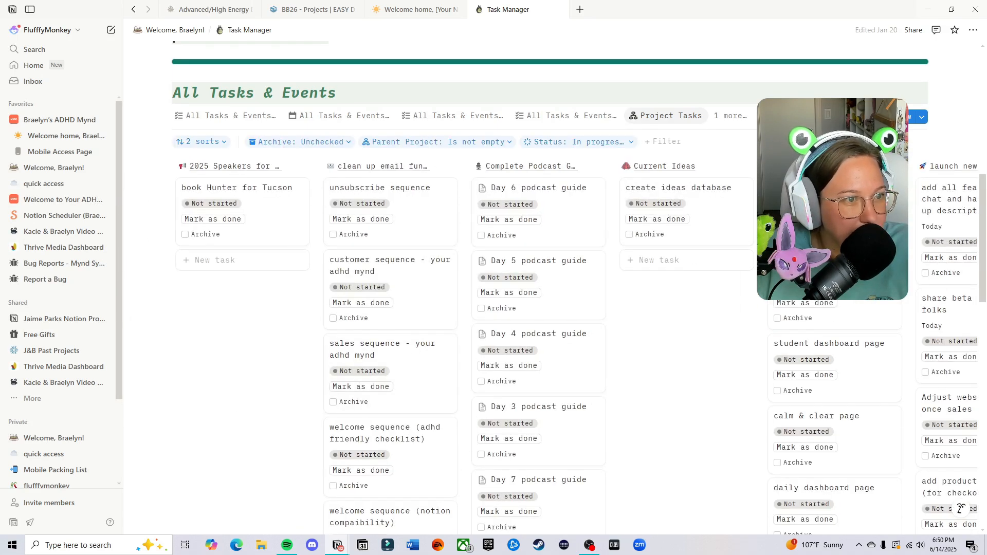
Step: Filter the first All Tasks & Events view to tasks whose Parent Project is empty and look through the not started tasks
click(249, 122)
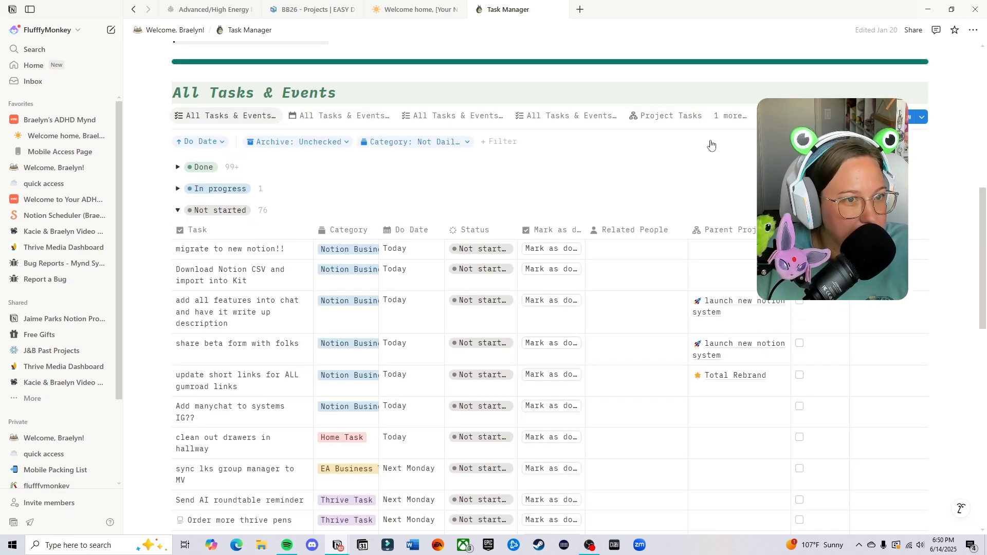
click(499, 141)
click(540, 213)
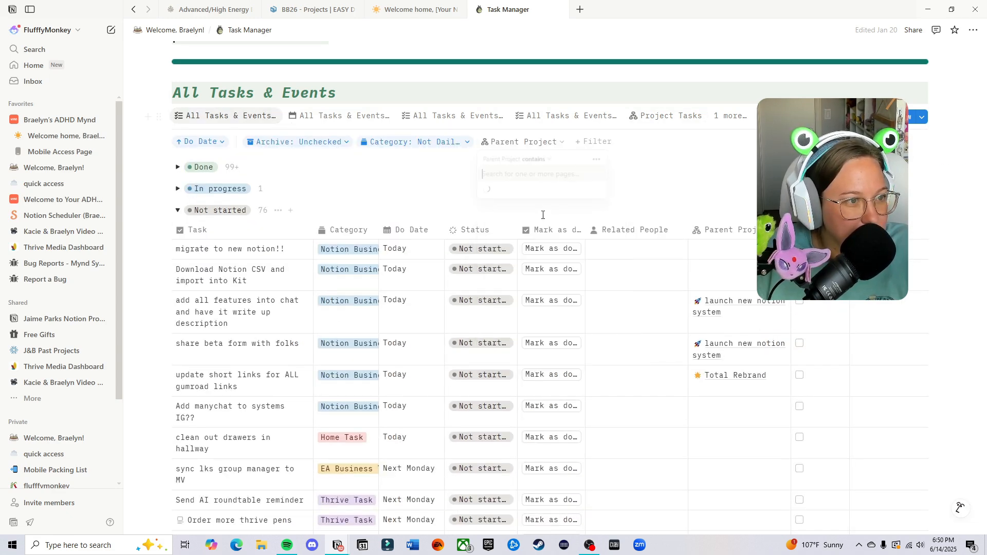
click(546, 159)
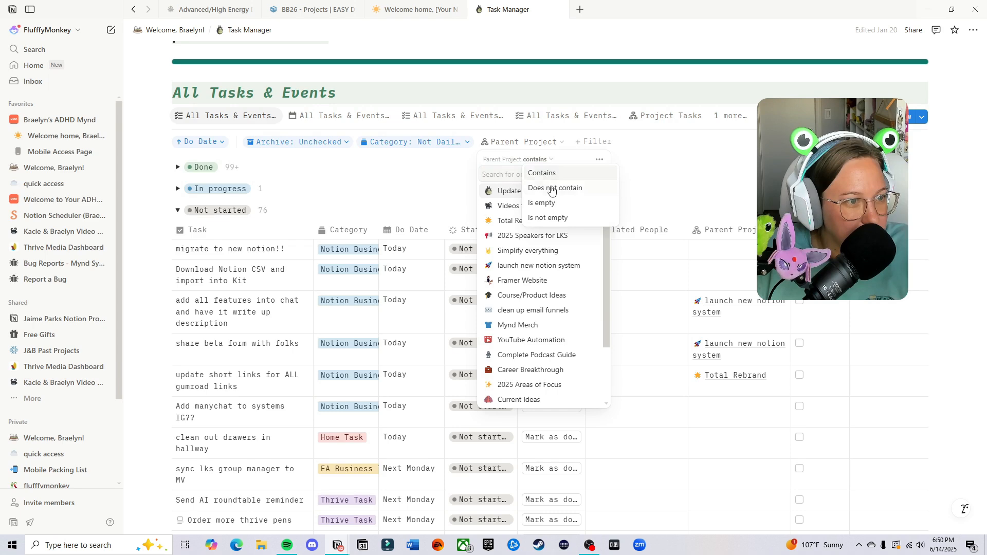
click(542, 203)
key(Escape)
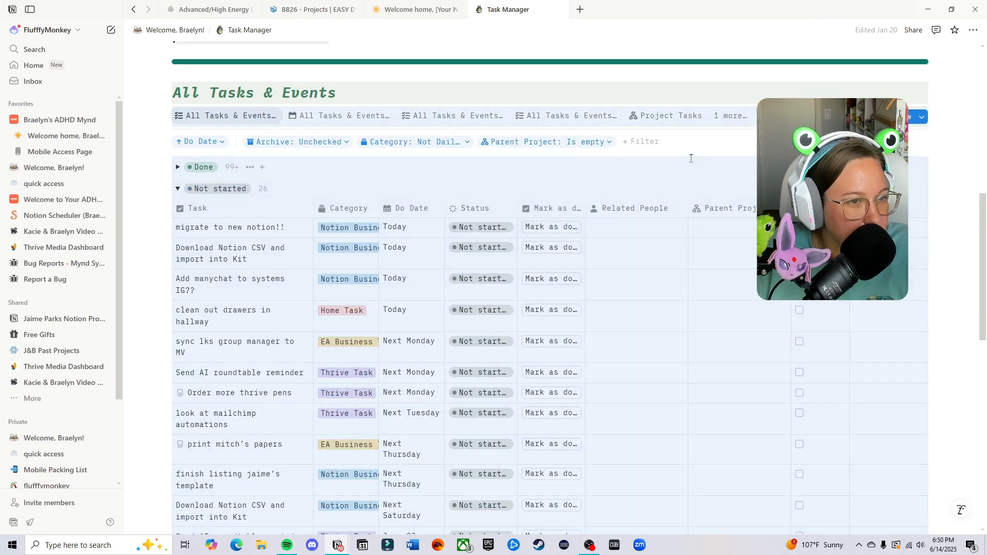
click(690, 156)
scroll(768, 313, down, 3)
scroll(758, 305, down, 3)
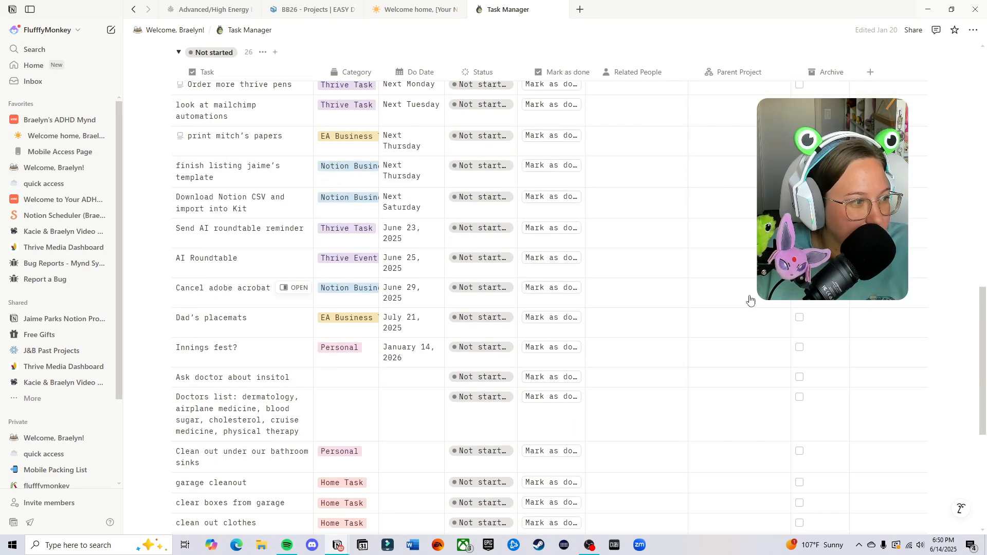
scroll(681, 296, down, 4)
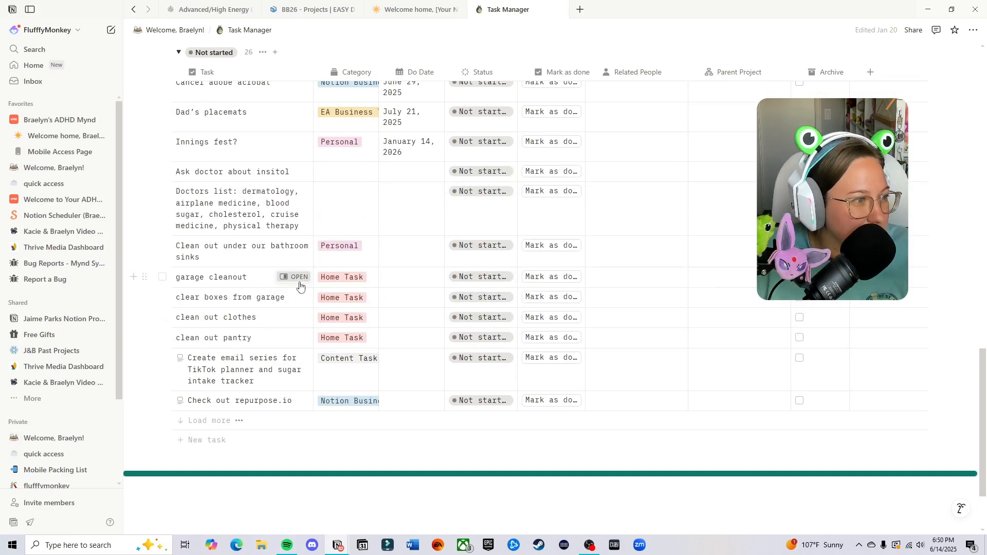
Step: Copy the garage cleanout task's title from the old Task Manager into a new related task of the House Cleanup project
click(293, 277)
triple_click(579, 77)
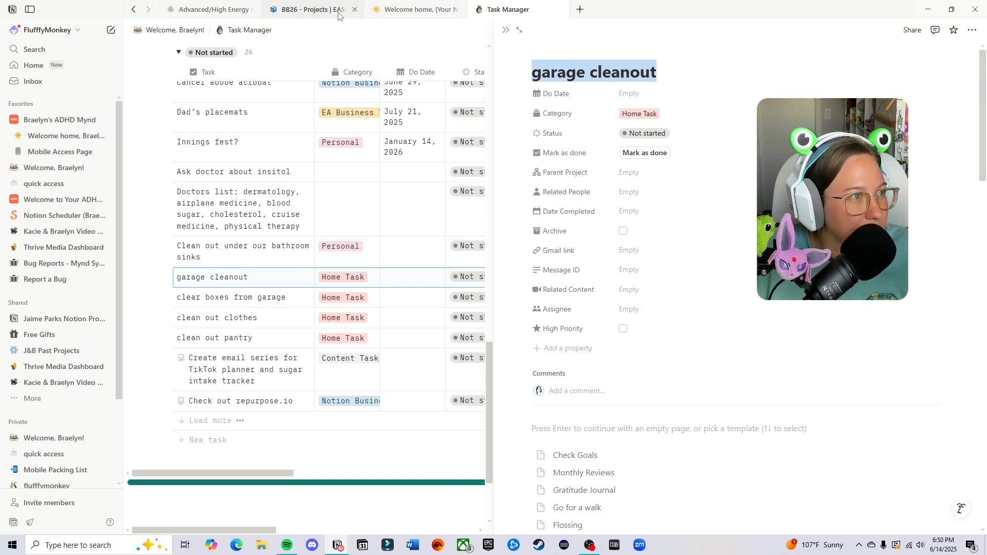
click(291, 10)
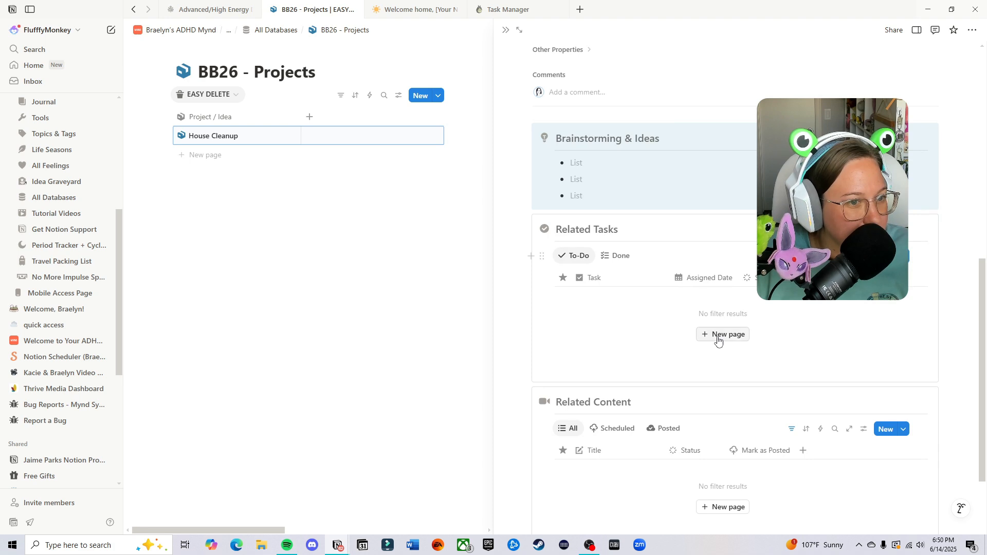
click(721, 335)
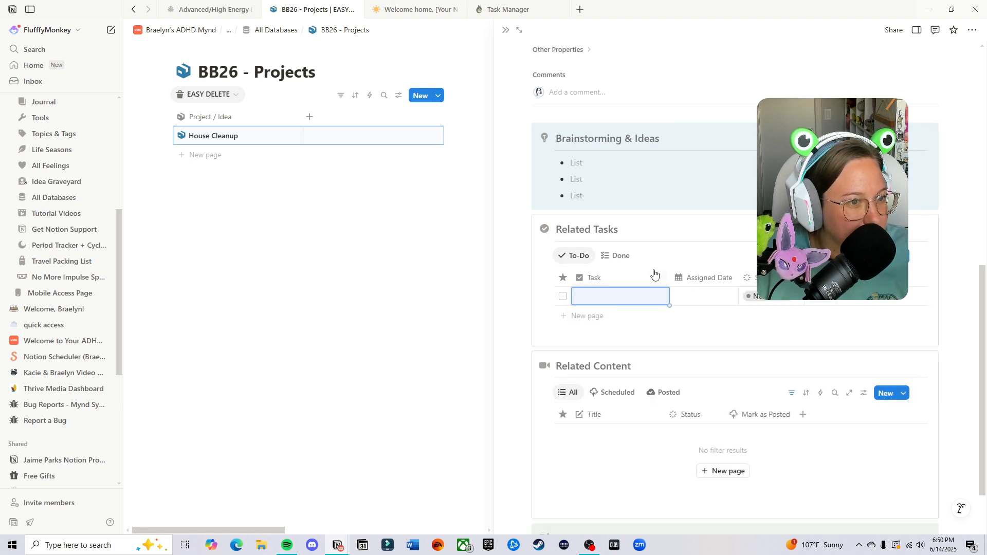
text(garage cleanout)
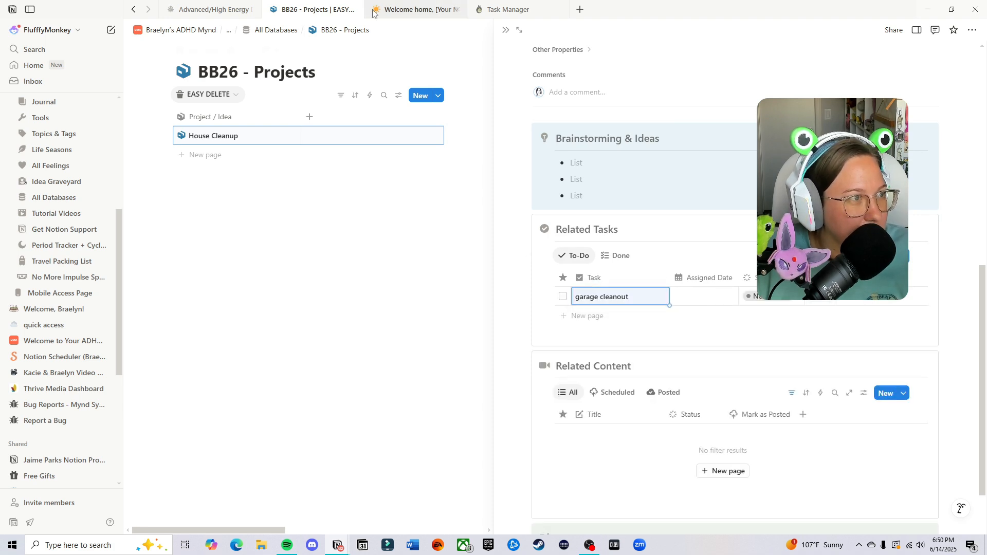
Step: Copy the clear boxes from garage task's name from the Task Manager into another related task under House Cleanup
click(500, 11)
triple_click(235, 295)
key(ctrl+c)
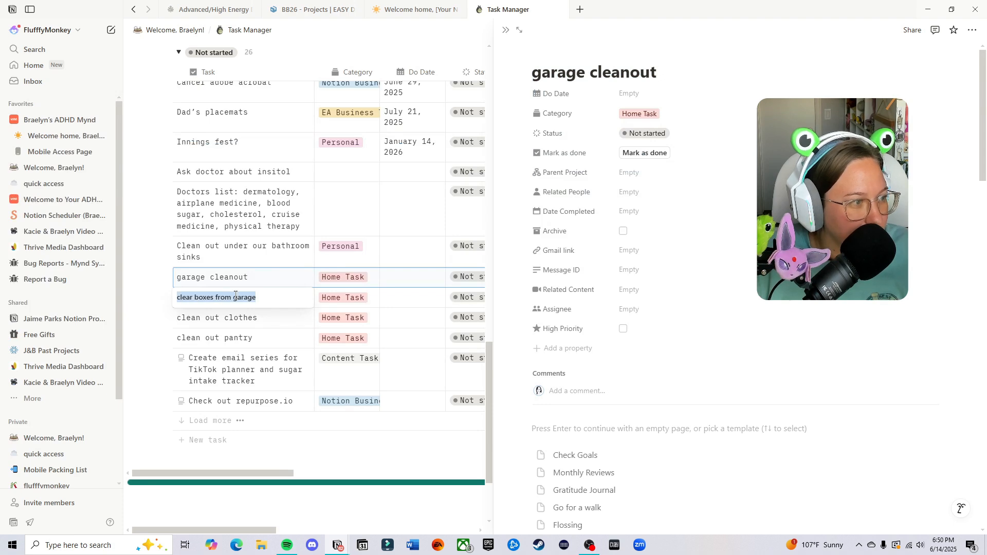
click(326, 15)
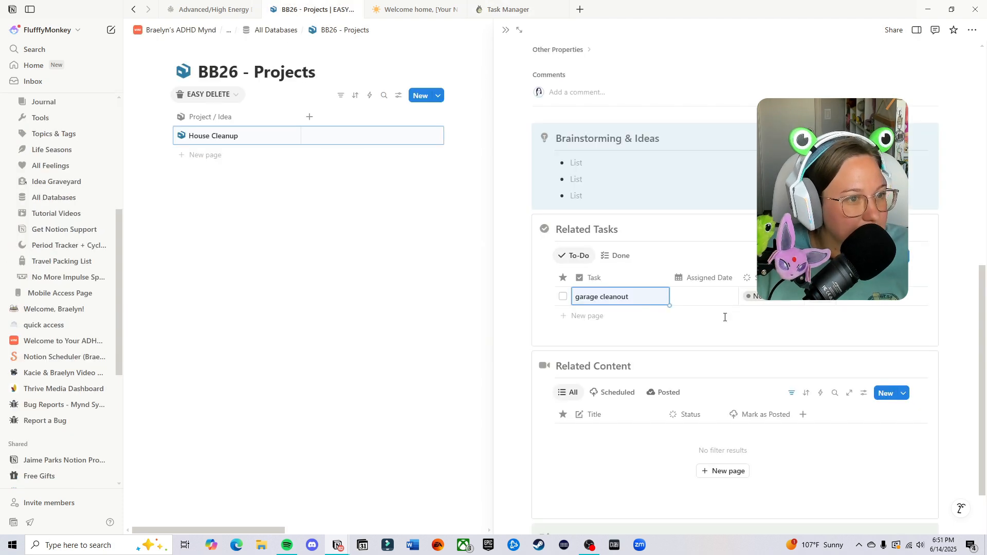
click(590, 316)
key(ctrl+v)
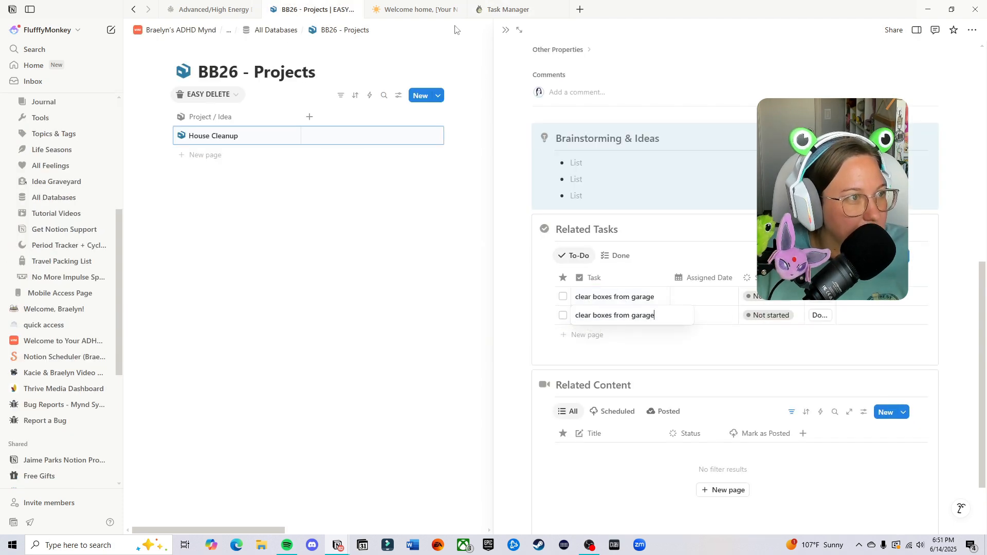
key(Escape)
Step: Return to the old Task Manager and open the name of the clean out clothes task for editing
click(399, 13)
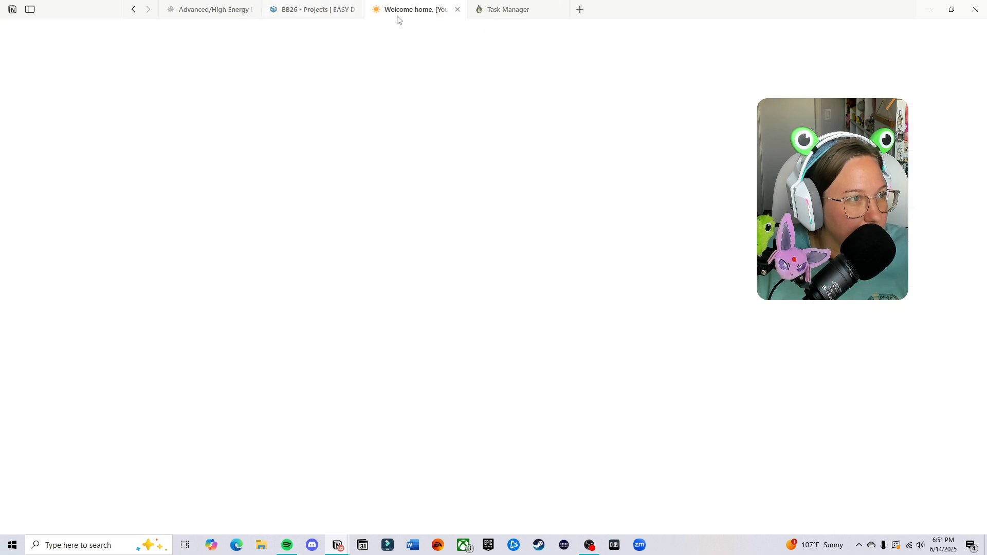
click(493, 11)
click(233, 317)
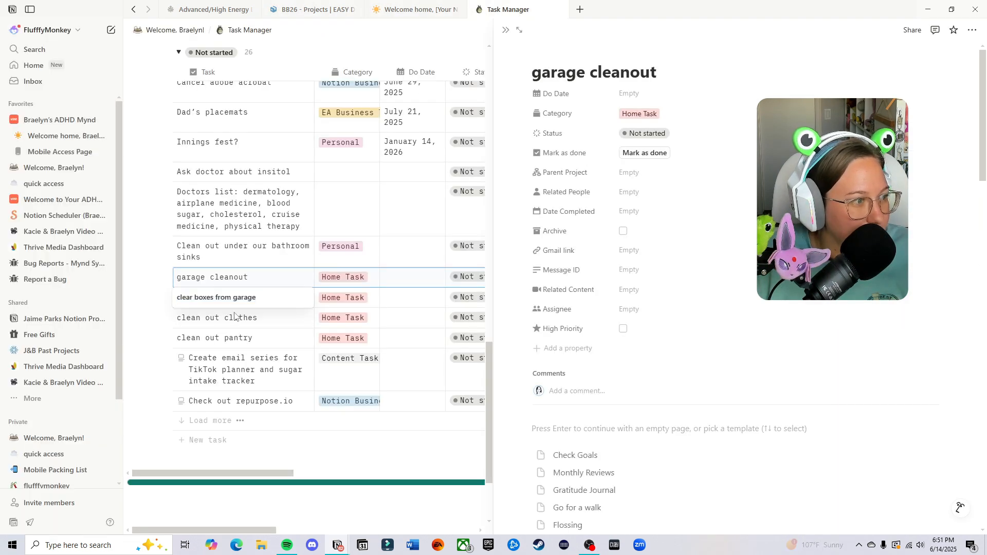
click(230, 317)
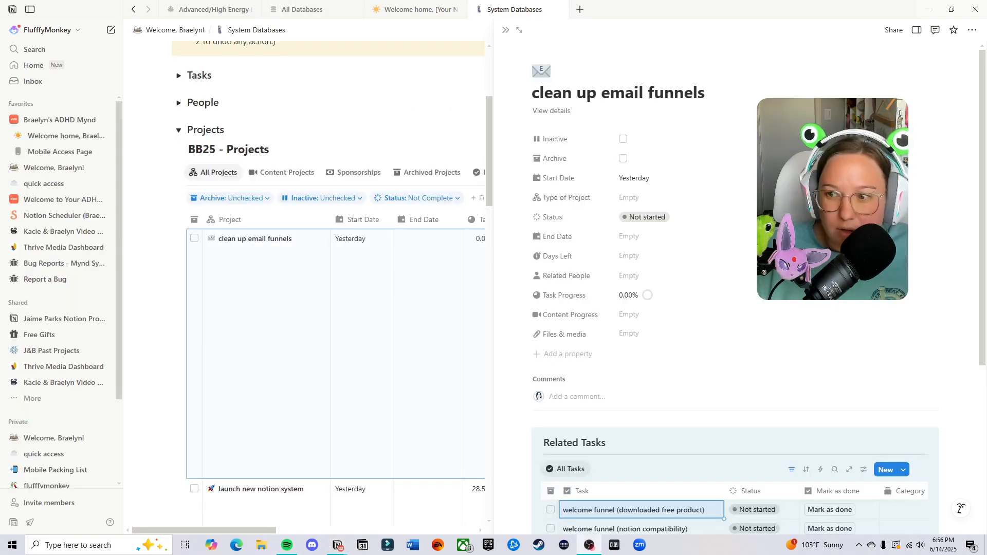
Step: Copy the title of the old clean up email funnels project and collapse the Tasks section in All Databases
double_click(609, 97)
triple_click(609, 97)
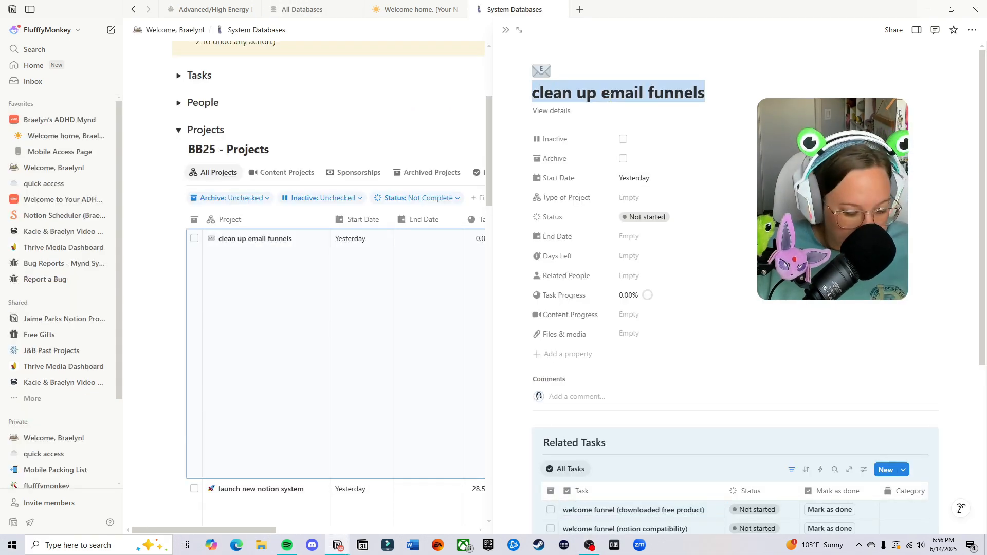
click(300, 10)
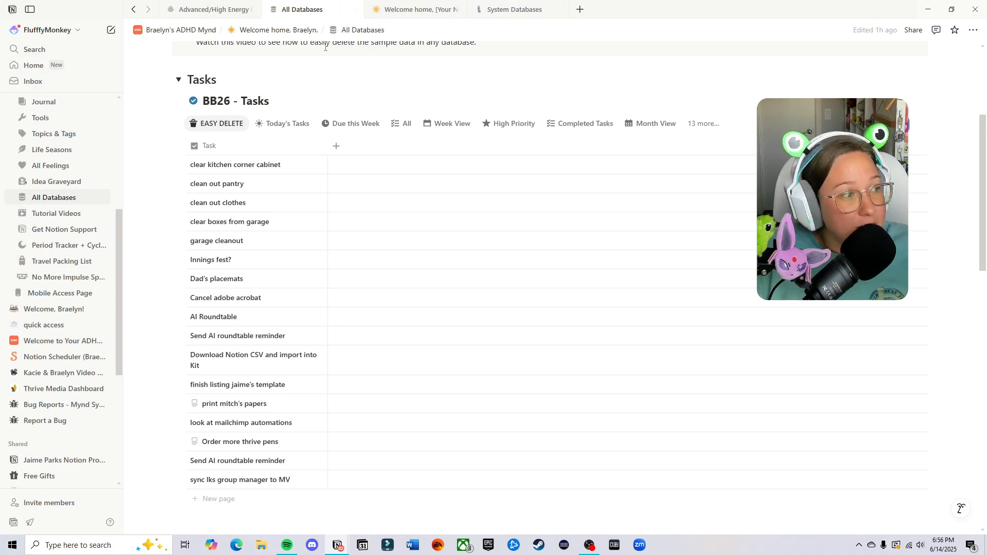
click(177, 80)
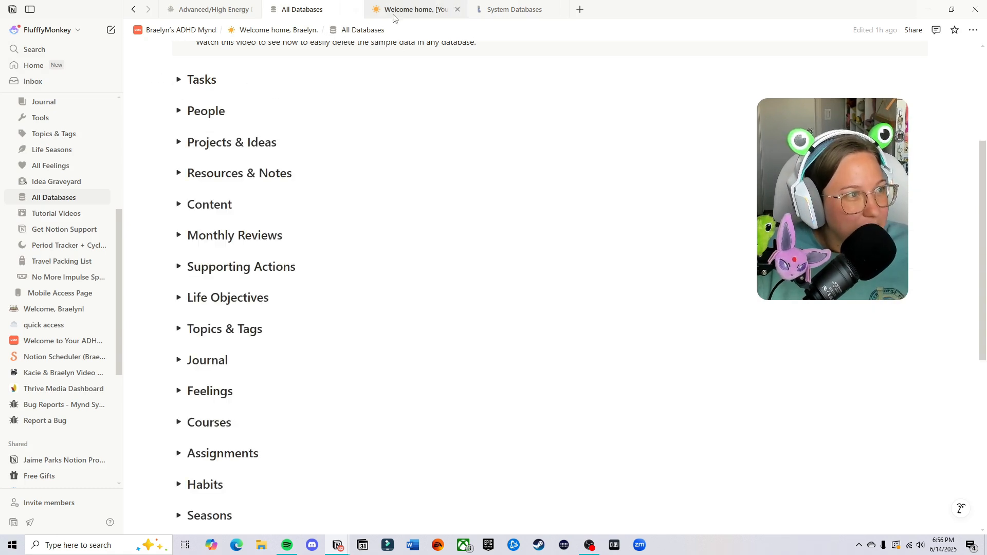
Step: Expand Projects & Ideas in All Databases and add a project named Clean Up Email Funnels to BB26 - Projects
click(449, 10)
click(301, 10)
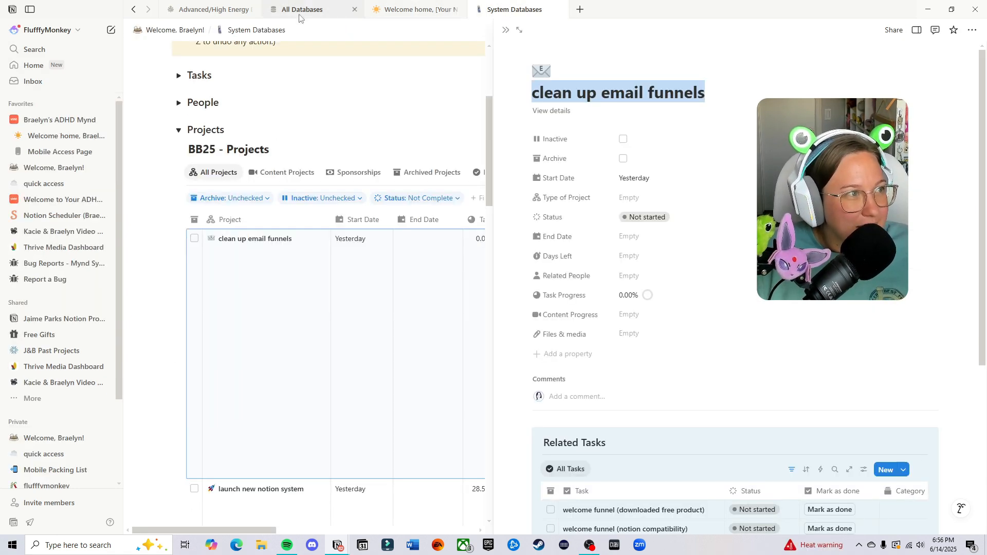
click(177, 145)
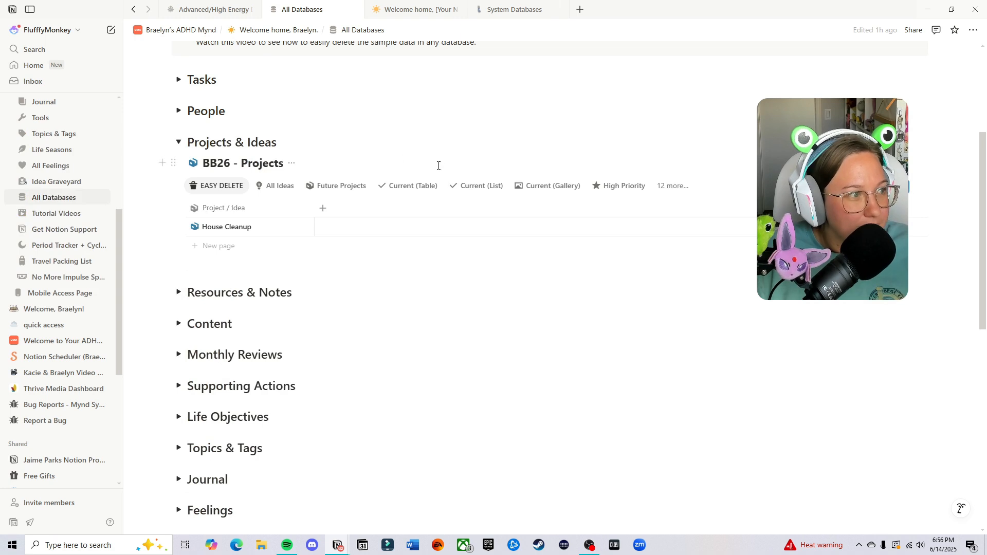
click(218, 246)
text(clean up email funnels)
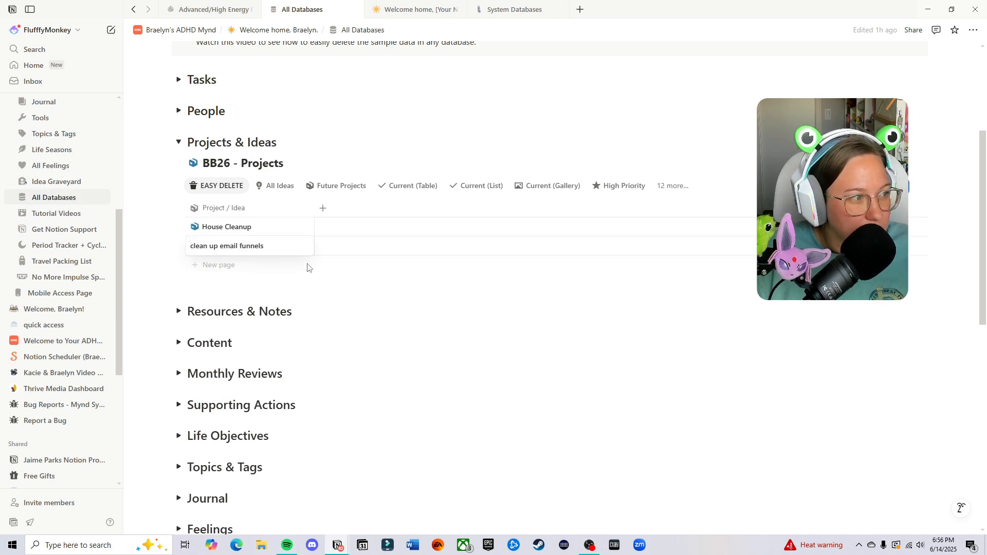
key(ctrl+a)
text(c)
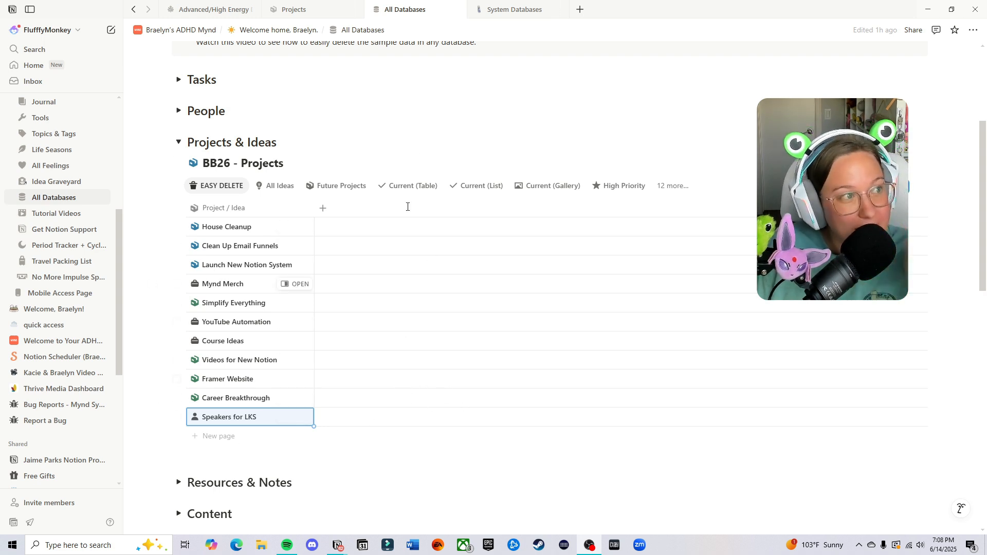
Step: Close the 2025 Speakers for LKS page in System Databases, then open Total Rebrand and review its related tasks
click(488, 7)
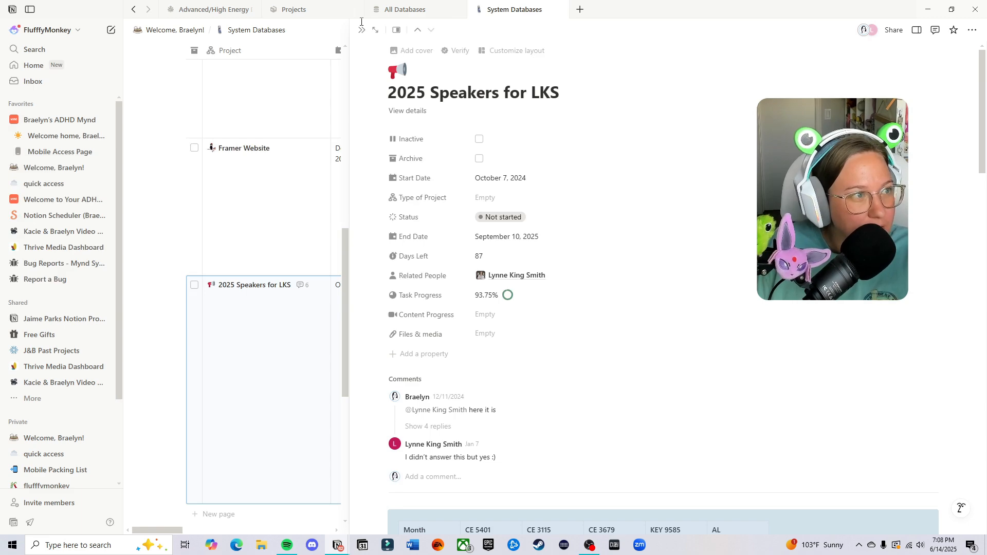
key(Escape)
scroll(529, 324, up, 4)
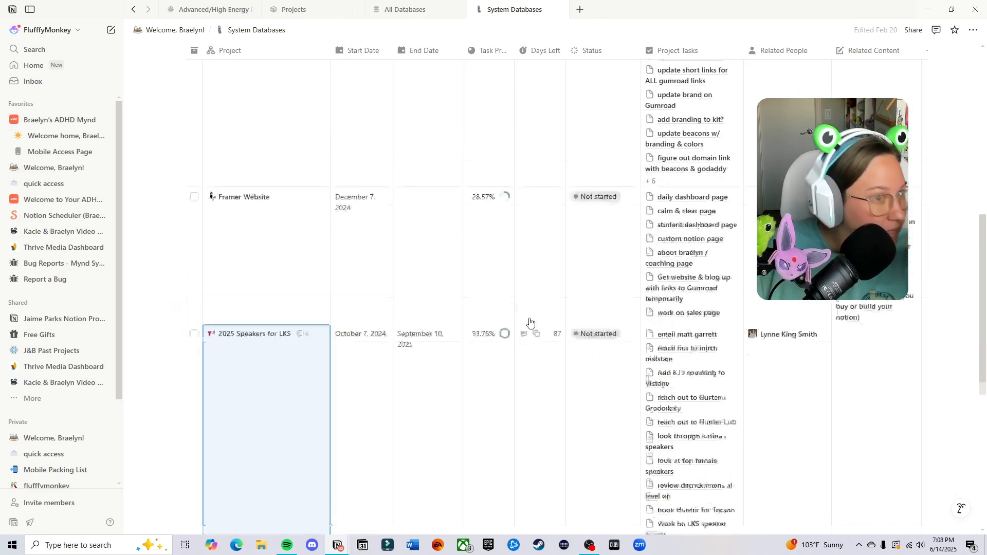
click(309, 135)
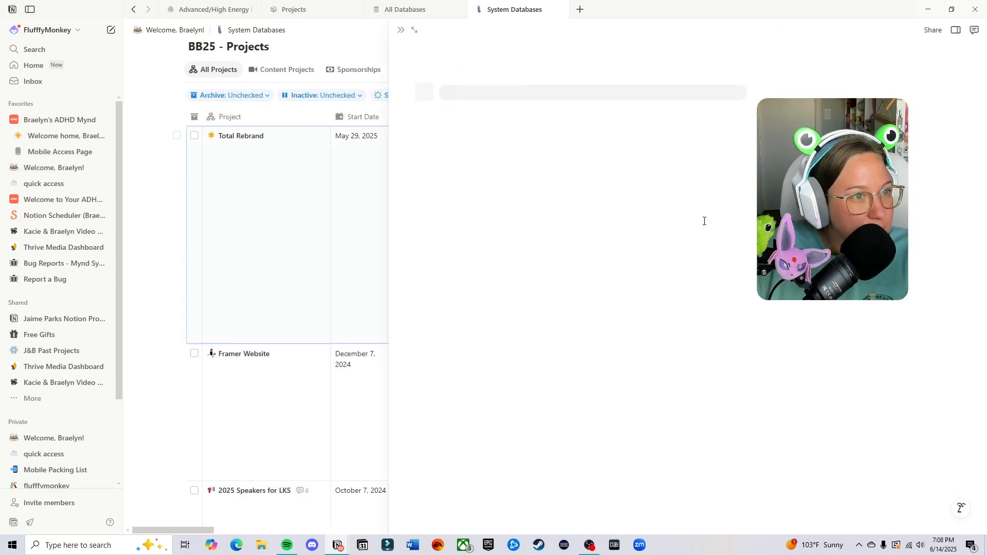
scroll(489, 335, down, 5)
scroll(489, 335, down, 2)
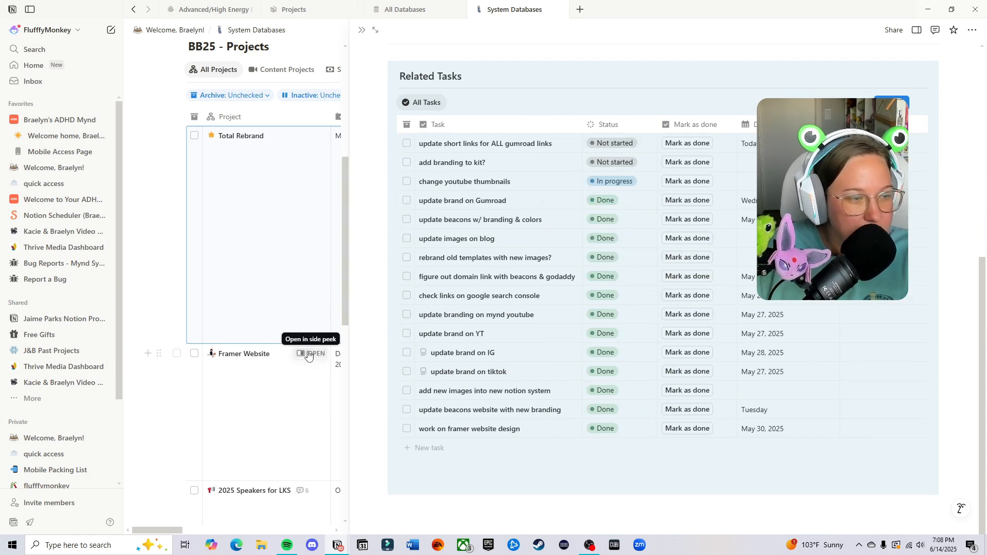
Step: Open the old Framer Website project and look through its properties, notes and planned tasks
click(308, 353)
scroll(612, 259, down, 4)
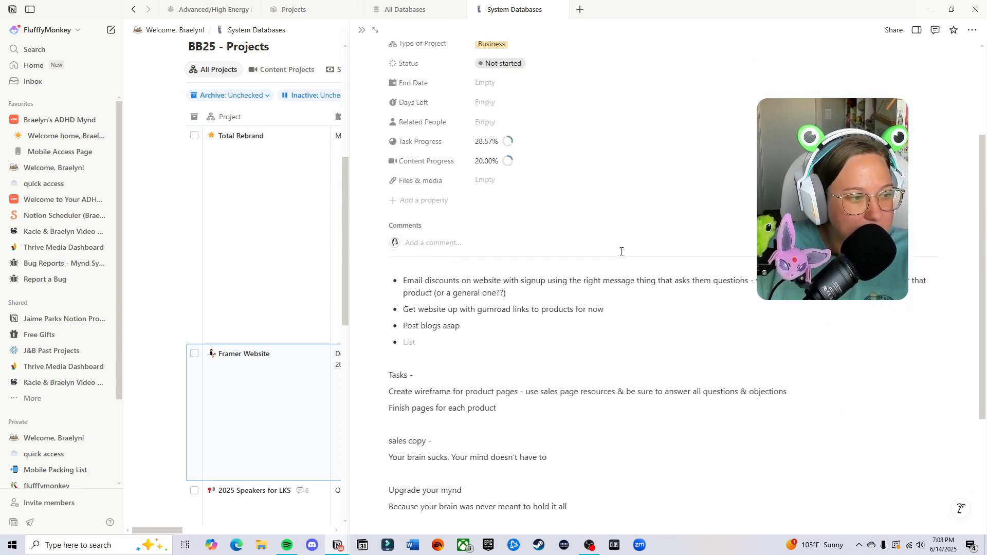
scroll(591, 262, down, 4)
scroll(591, 262, up, 7)
Step: Archive the Framer Website and 2025 Speakers for LKS projects in BB25 - Projects, closing the open project page
click(194, 353)
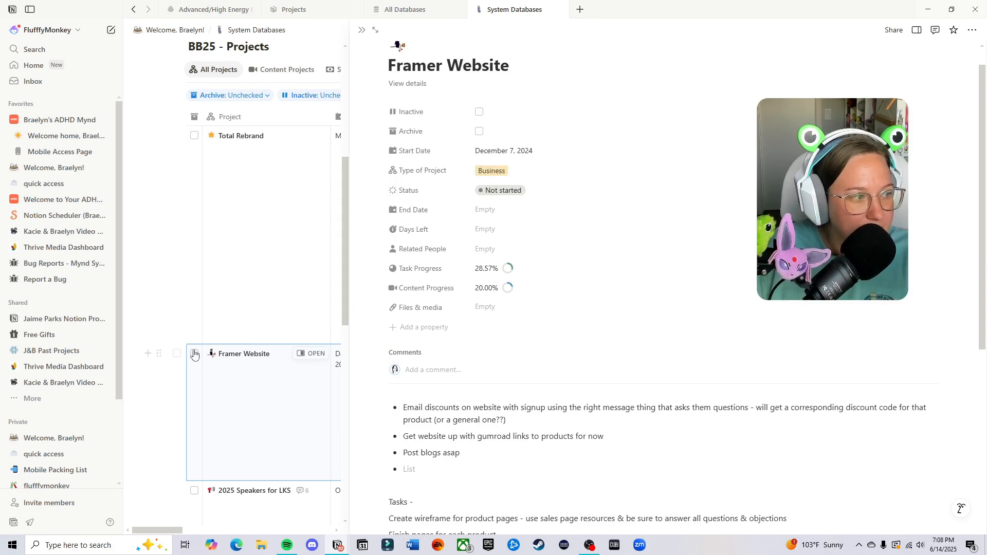
click(361, 29)
click(193, 353)
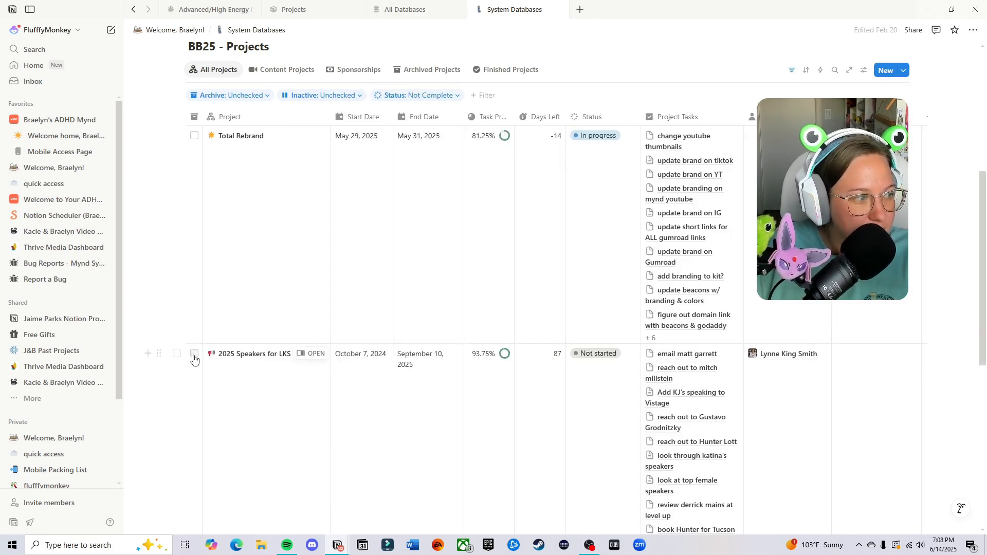
scroll(571, 235, up, 3)
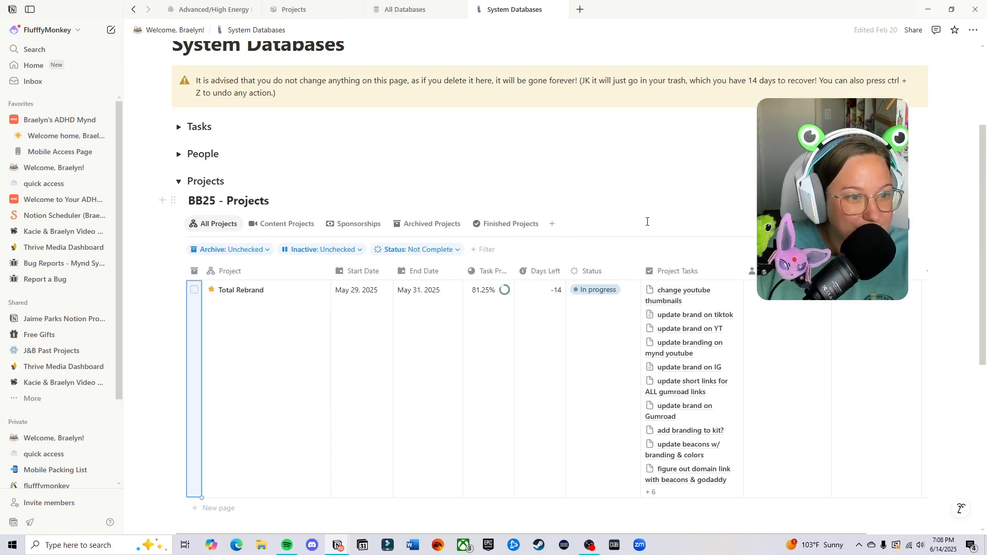
scroll(454, 231, down, 2)
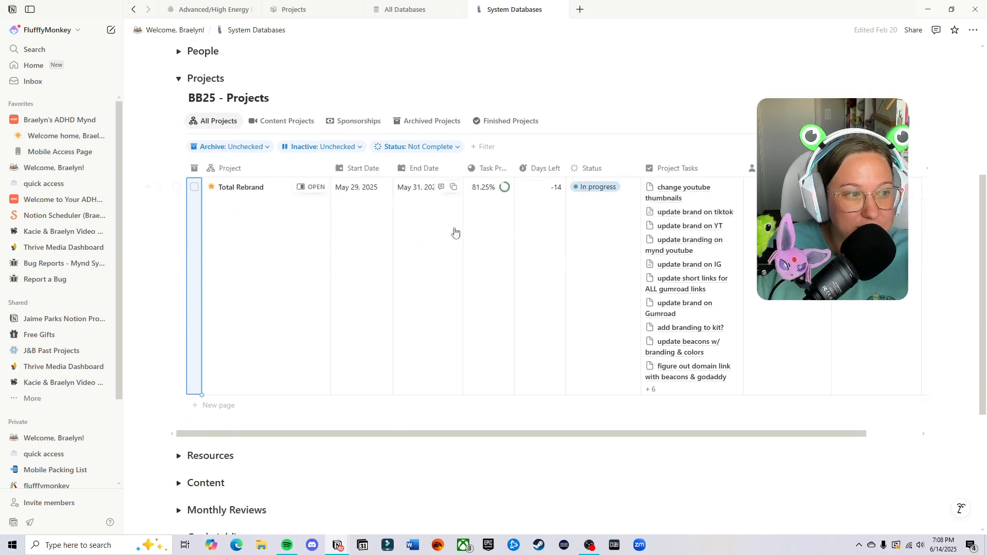
scroll(517, 205, up, 4)
scroll(591, 133, down, 2)
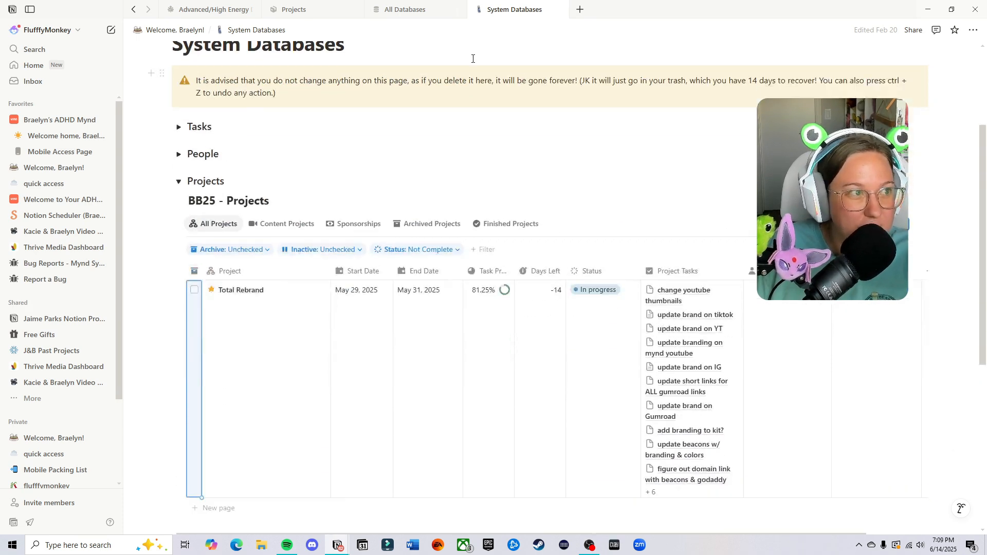
scroll(357, 111, up, 3)
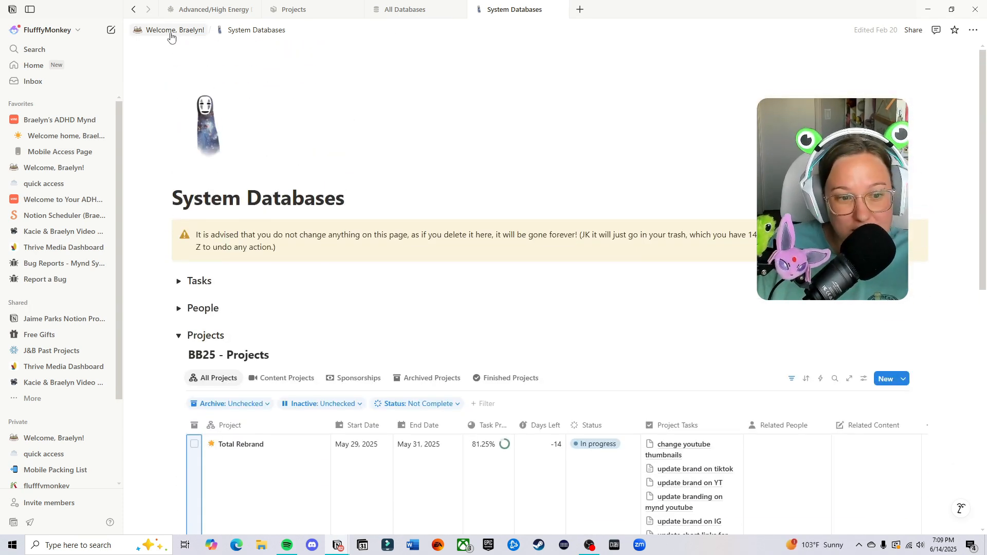